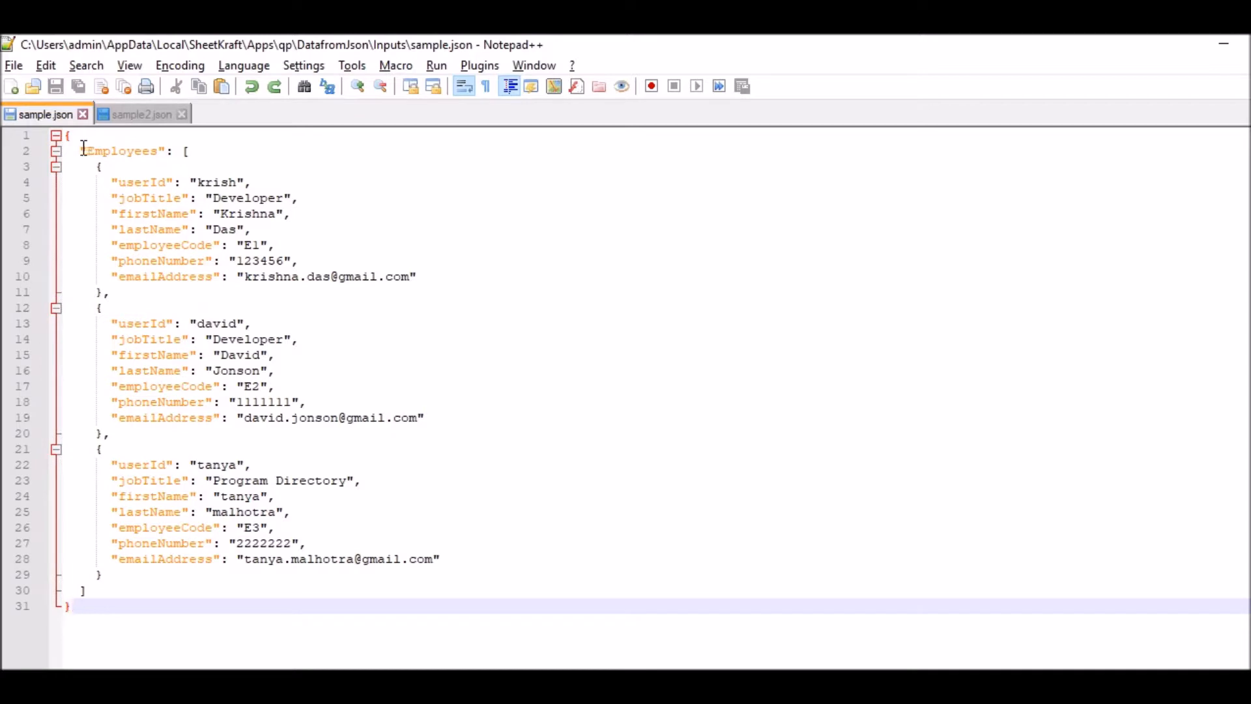
- Examine the Employees root array and the key-value fields of its employee records in sample.json
drag(80, 149, 162, 148)
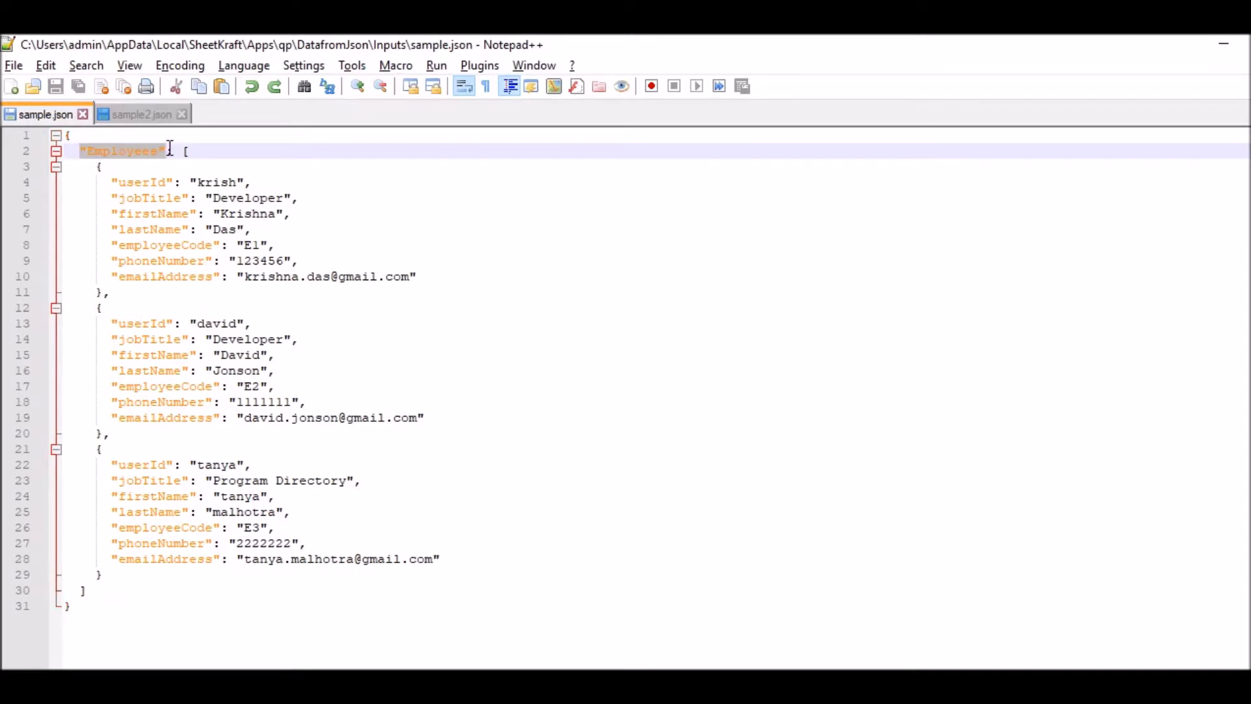
click(131, 186)
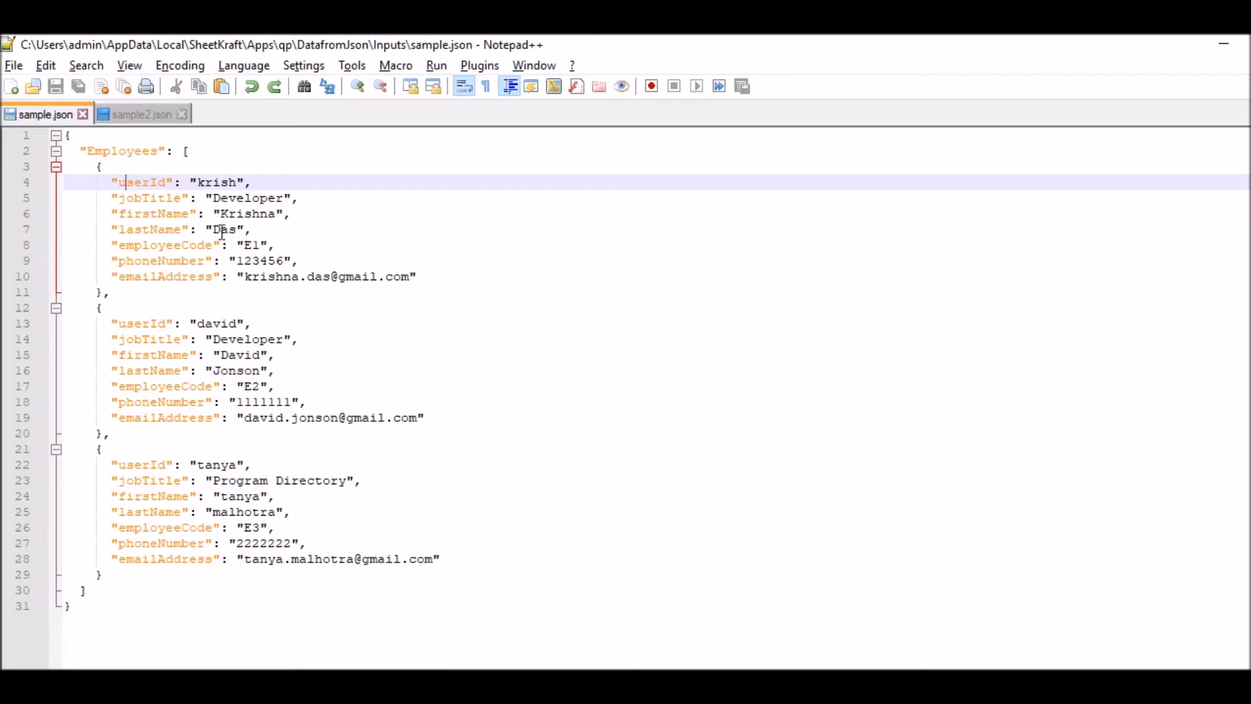
drag(429, 274, 111, 181)
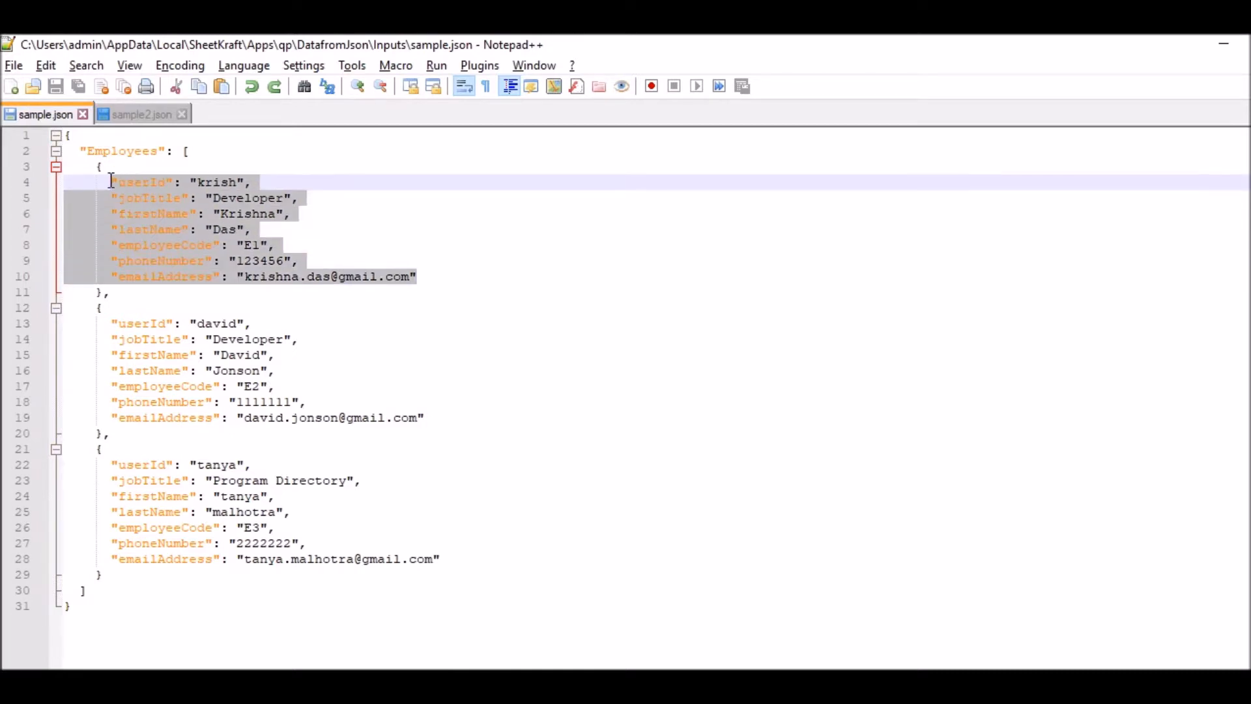
drag(444, 419, 108, 324)
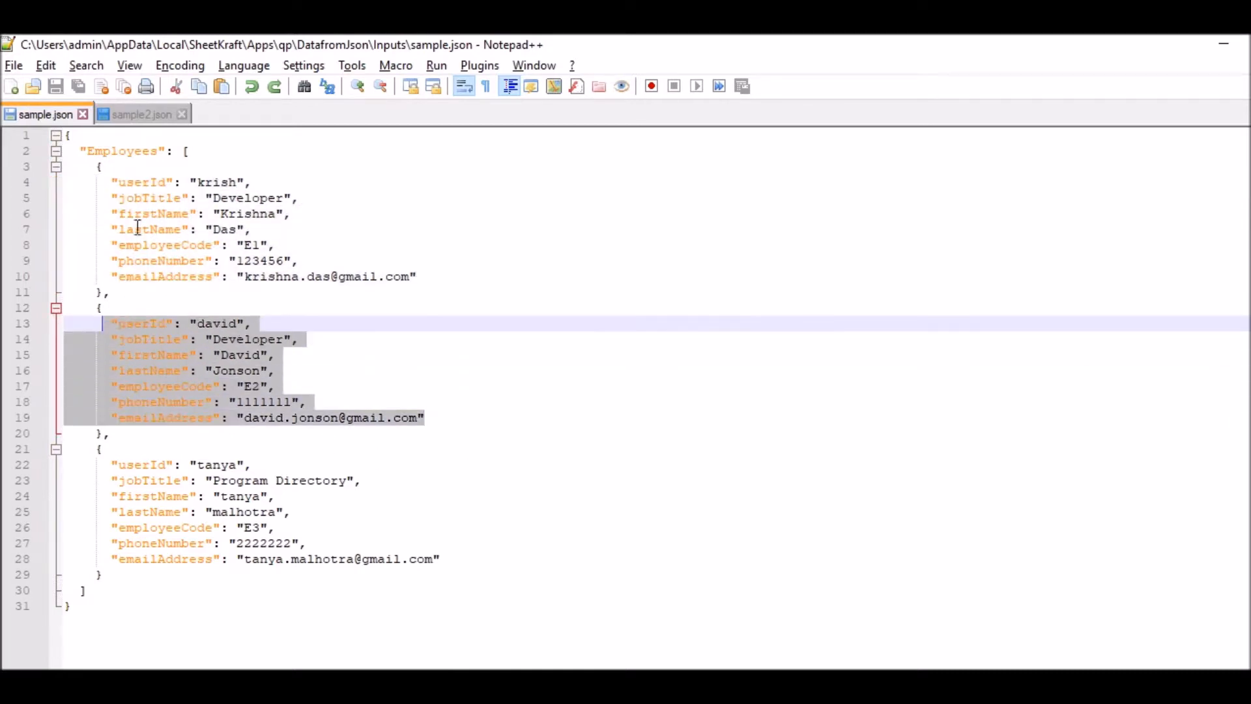
click(281, 218)
click(204, 225)
click(173, 221)
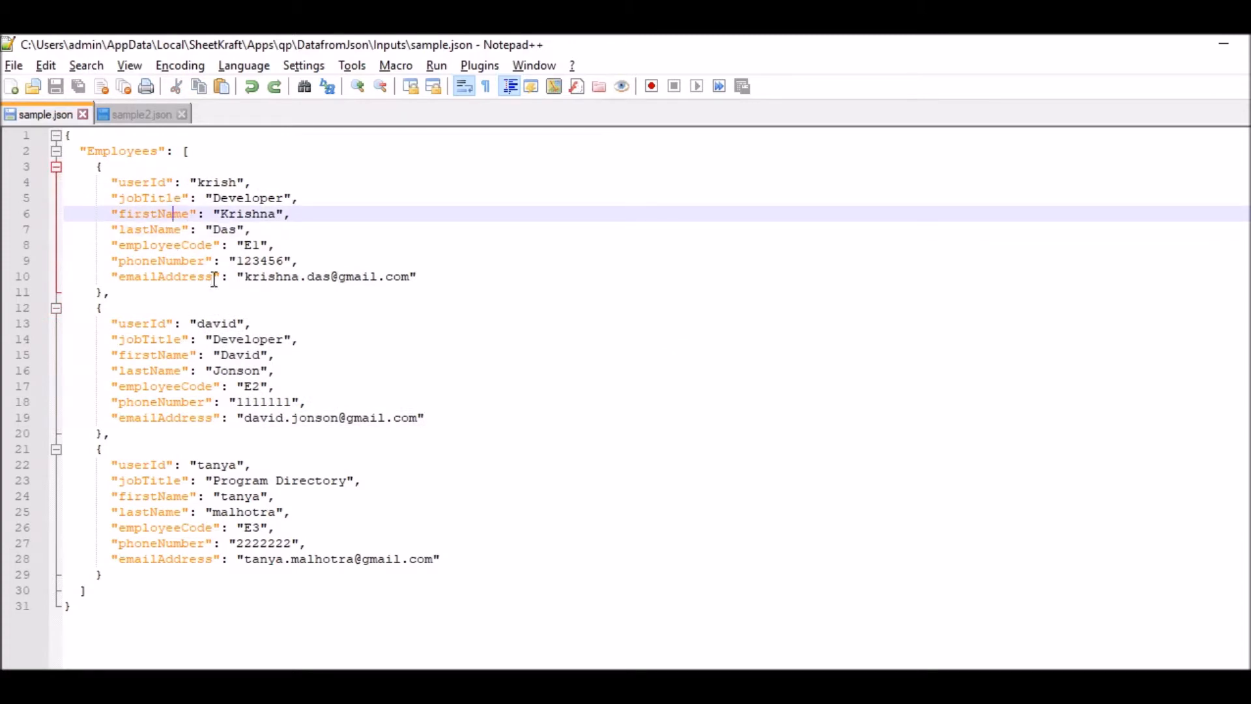
- Switch to the SK_DatafromJson.xlsx workbook in Excel and inspect the GetAllFiles.SK formula in cell A4 without changing it
key(alt+Tab)
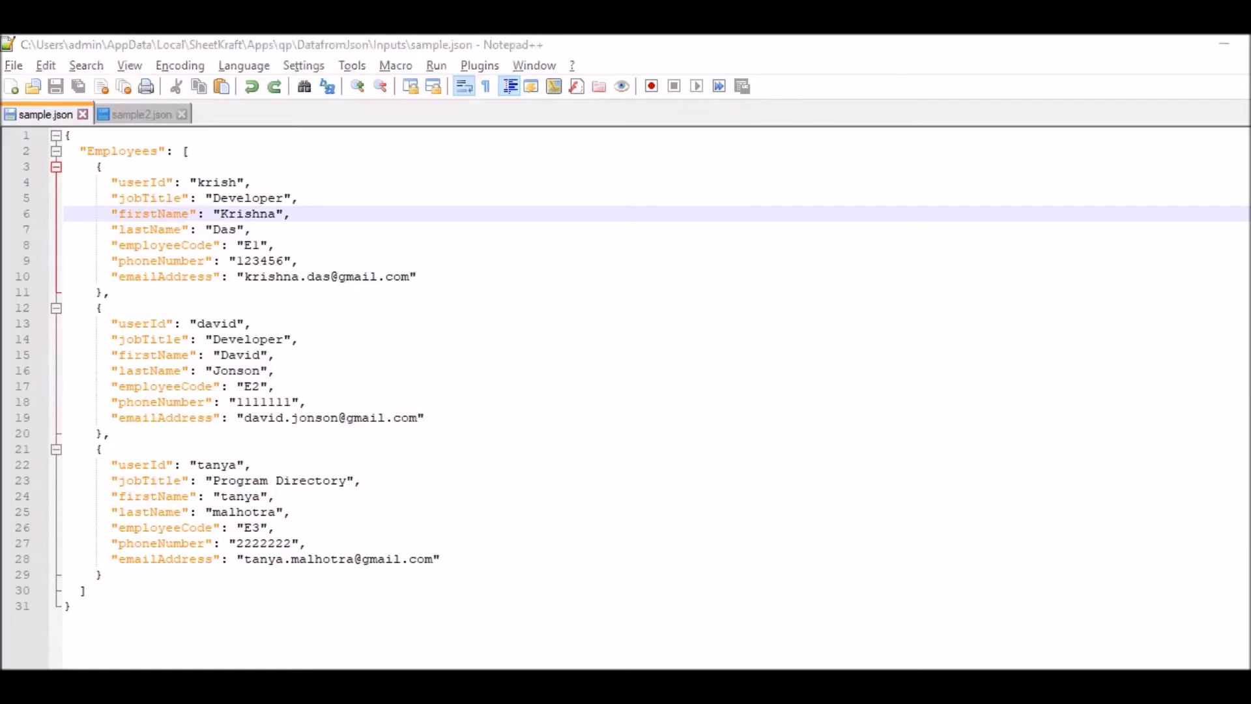
click(606, 495)
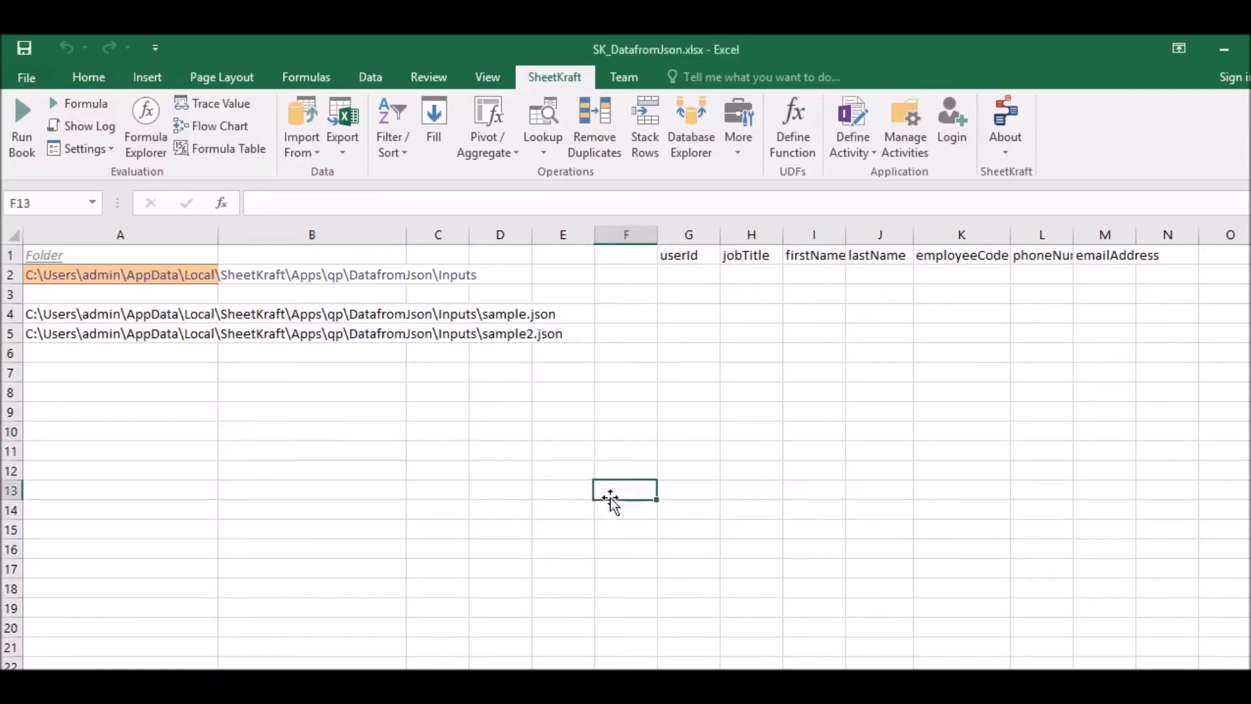
click(107, 315)
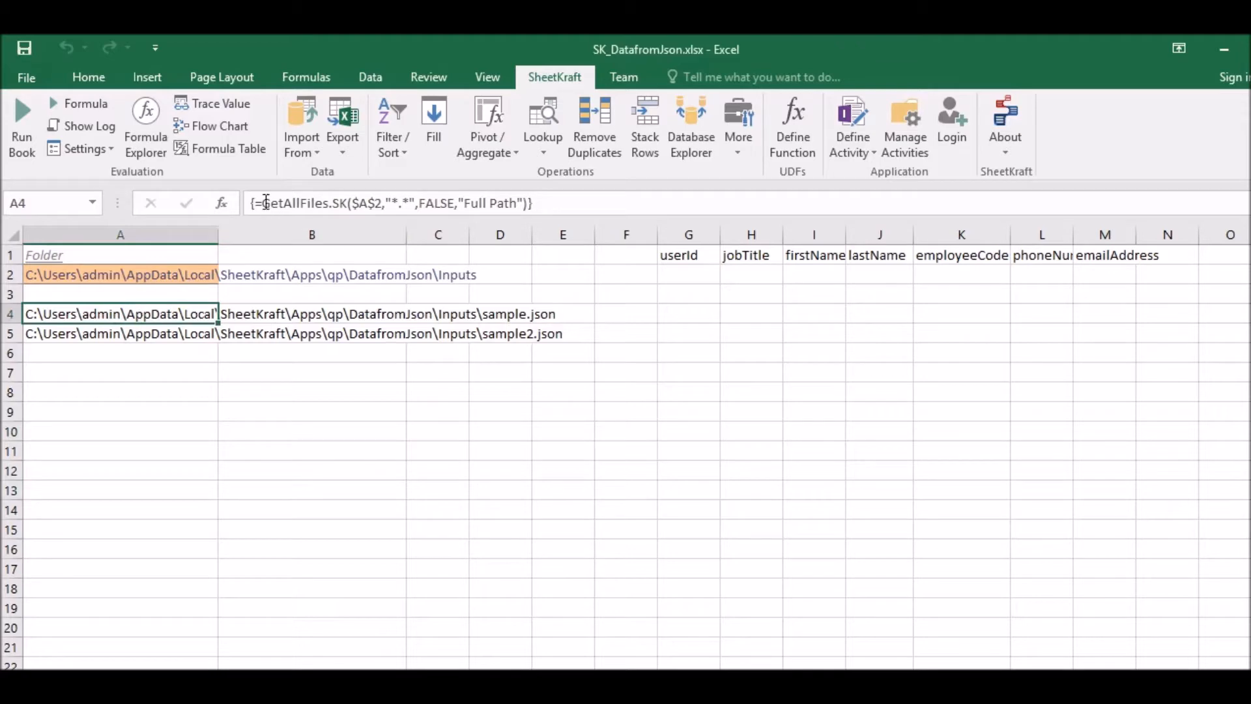
drag(266, 203, 338, 200)
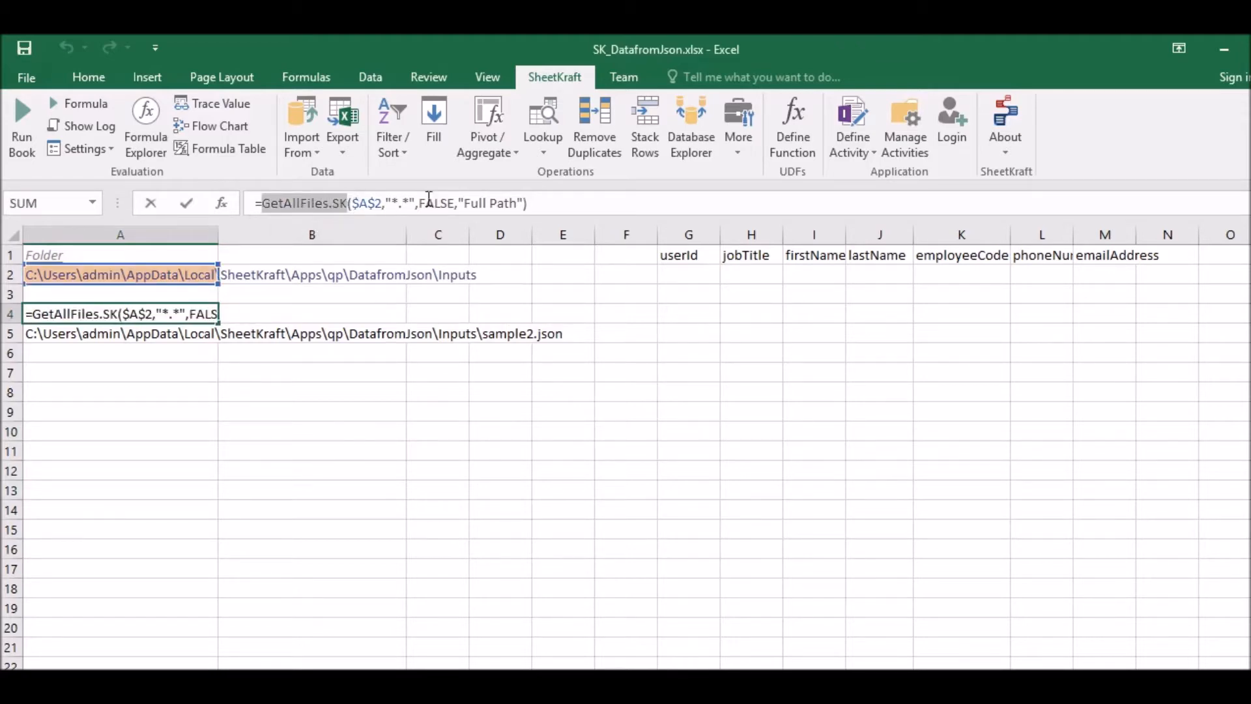
click(151, 203)
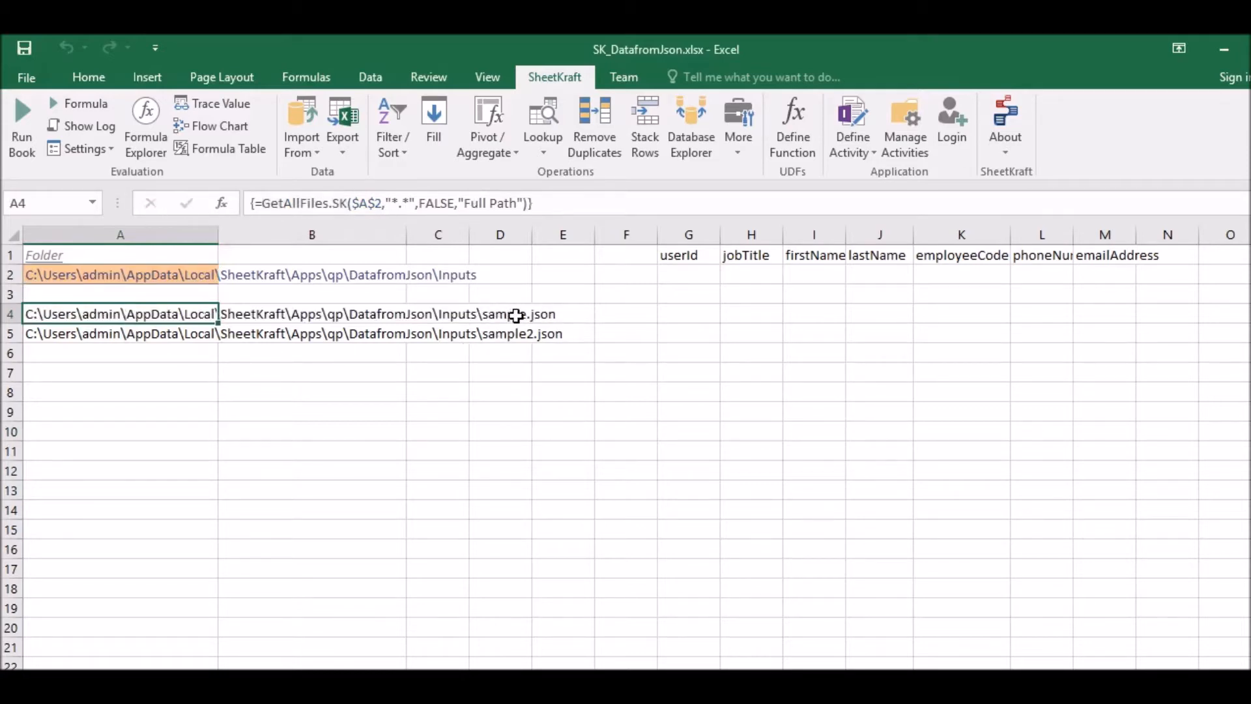
- Start a SheetKraft JSON import in cell B8 with cell A4 as the file location
click(292, 394)
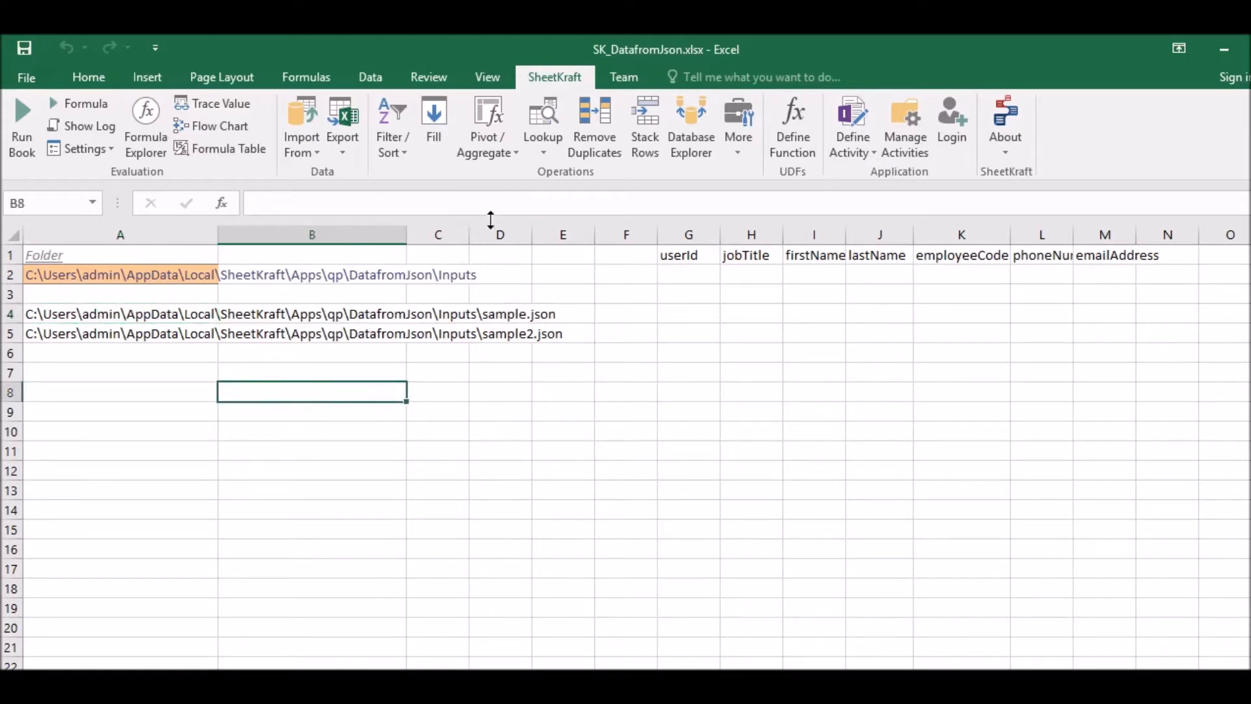
click(302, 147)
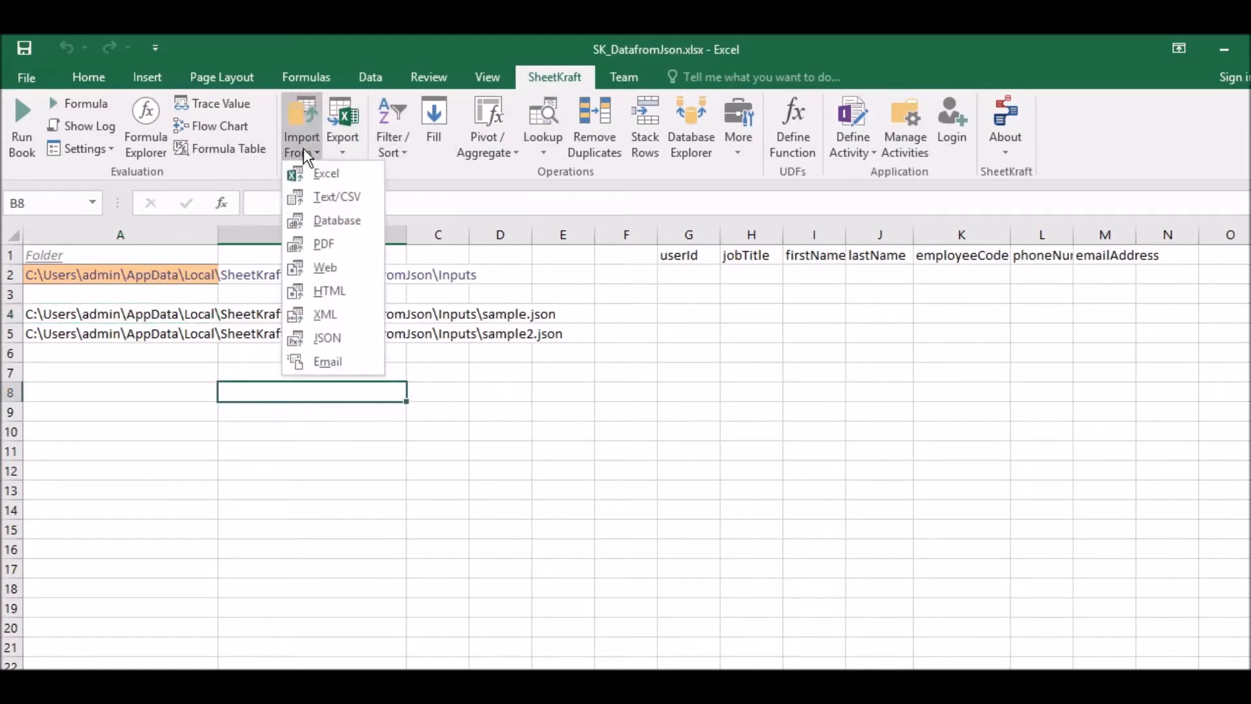
click(329, 339)
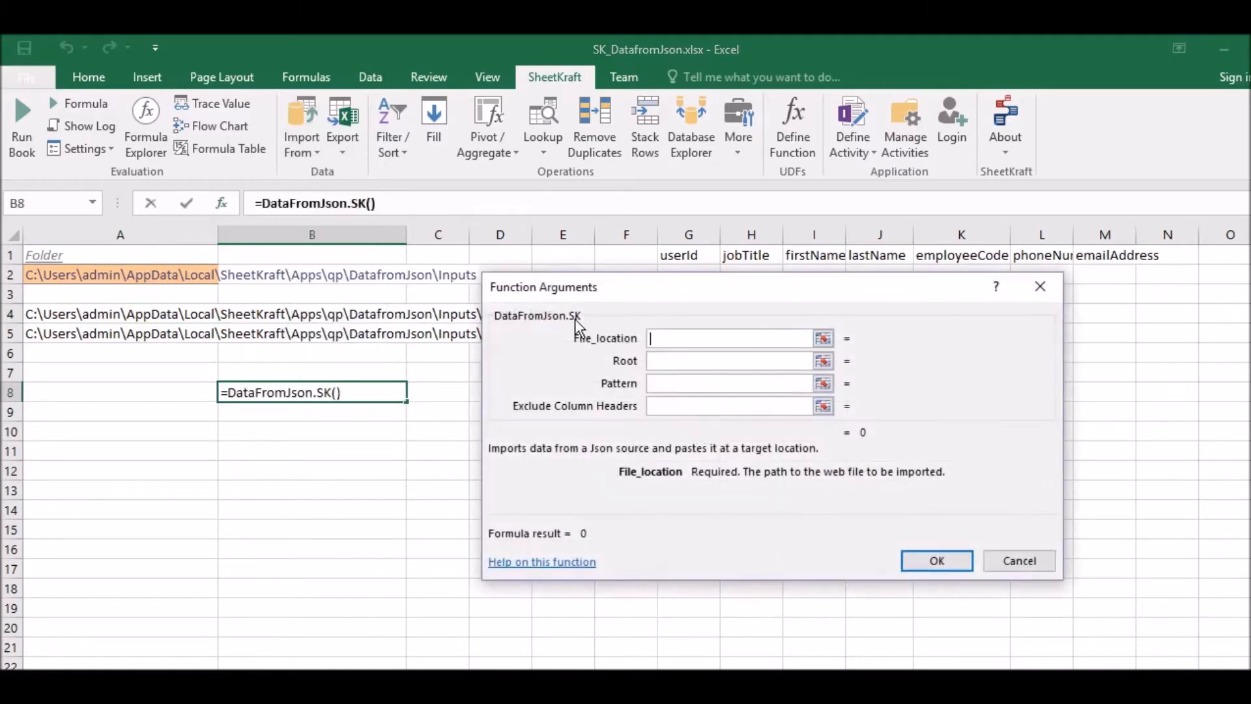
click(163, 316)
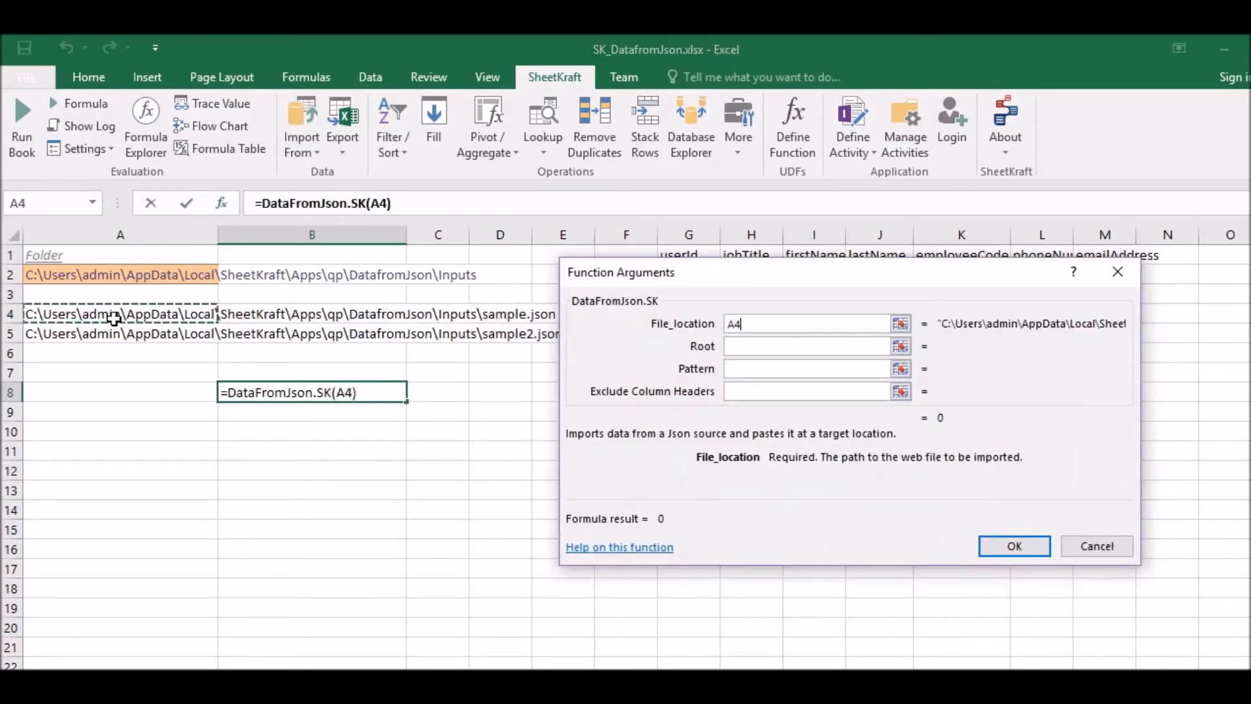
mouse_move(882, 276)
mouse_down()
mouse_move(921, 269)
mouse_move(902, 254)
mouse_move(872, 256)
mouse_up()
- Set the DataFromJson.SK function's Root argument to "Employees"
click(762, 326)
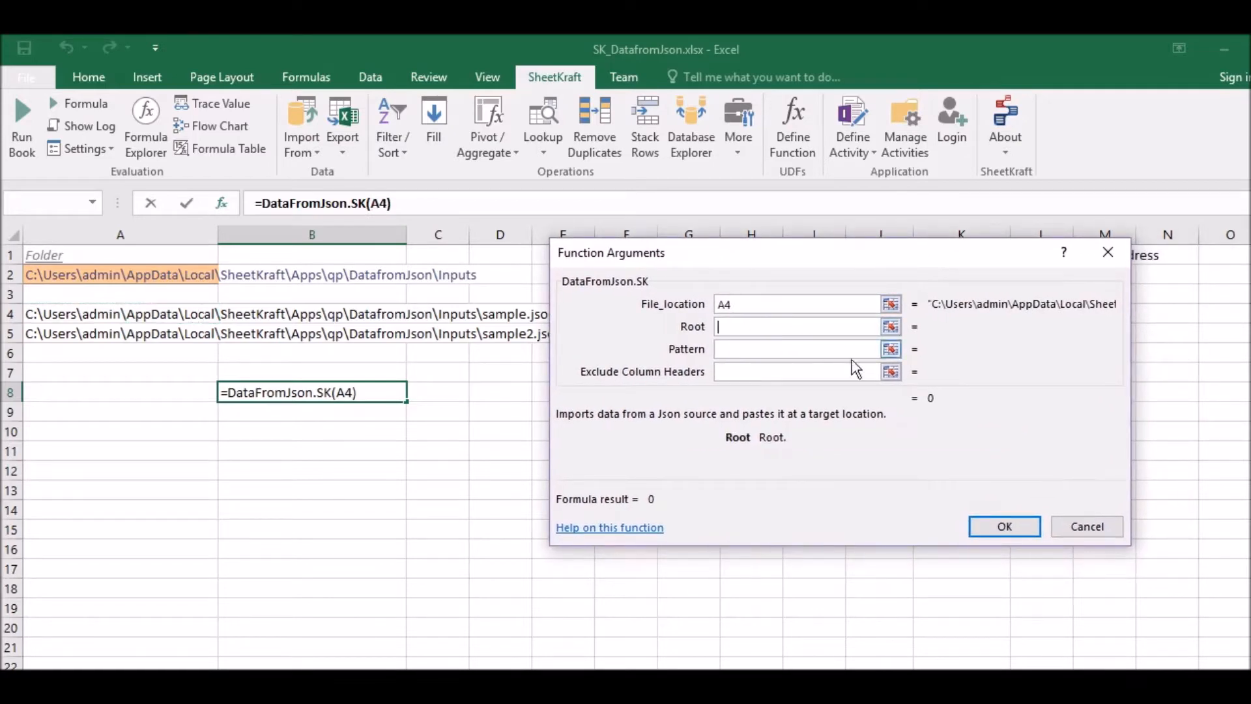
text("Em)
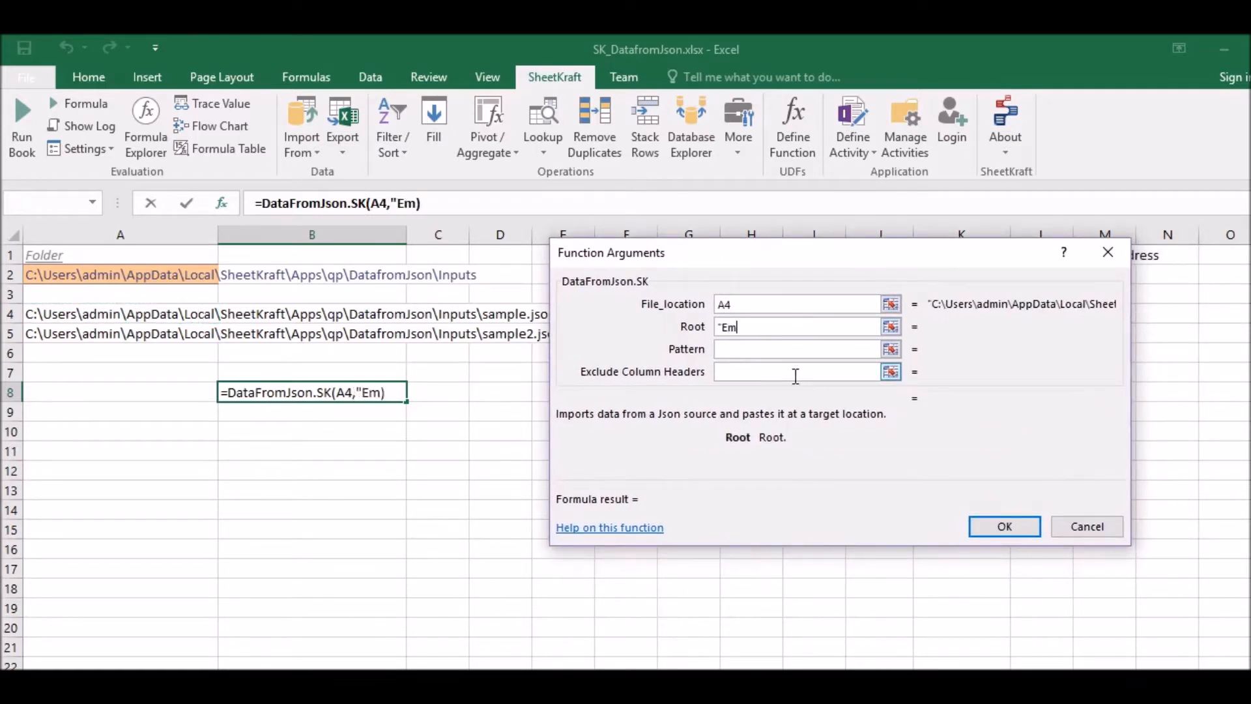
text(ployees")
- Switch to sample.json in Notepad++ and examine the key names in the first employee record for the Pattern argument
click(735, 352)
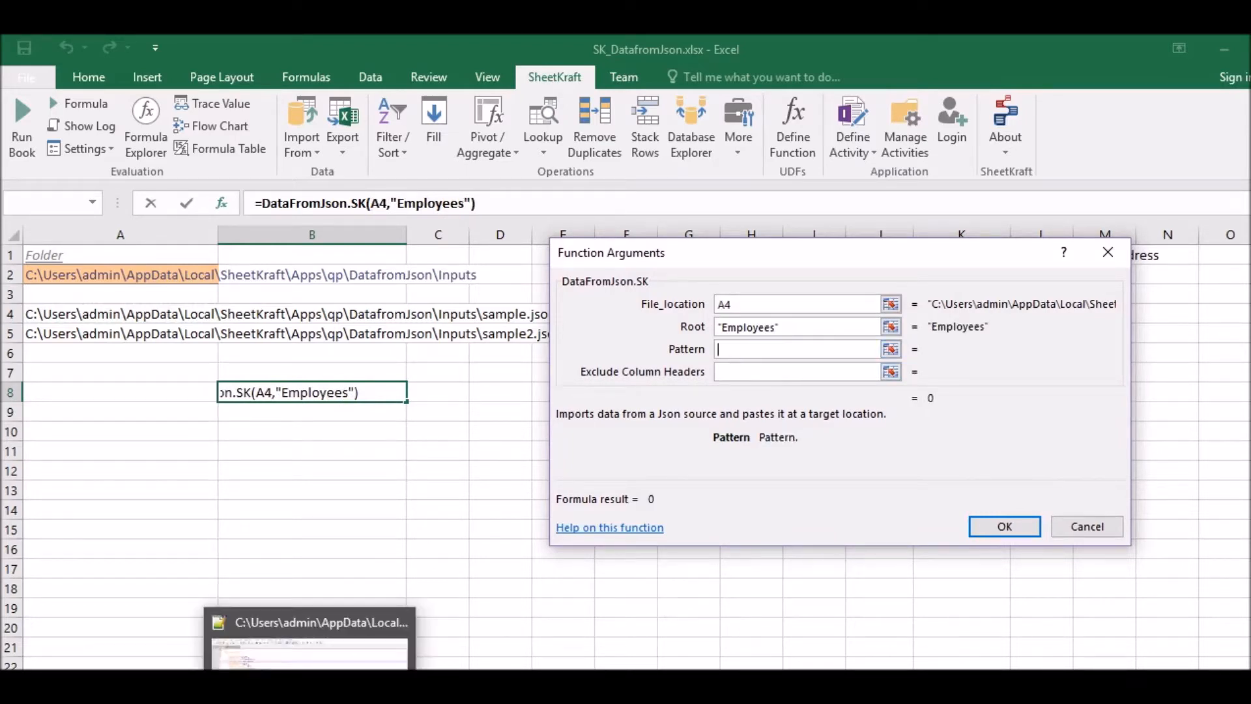
click(312, 690)
drag(112, 182, 183, 183)
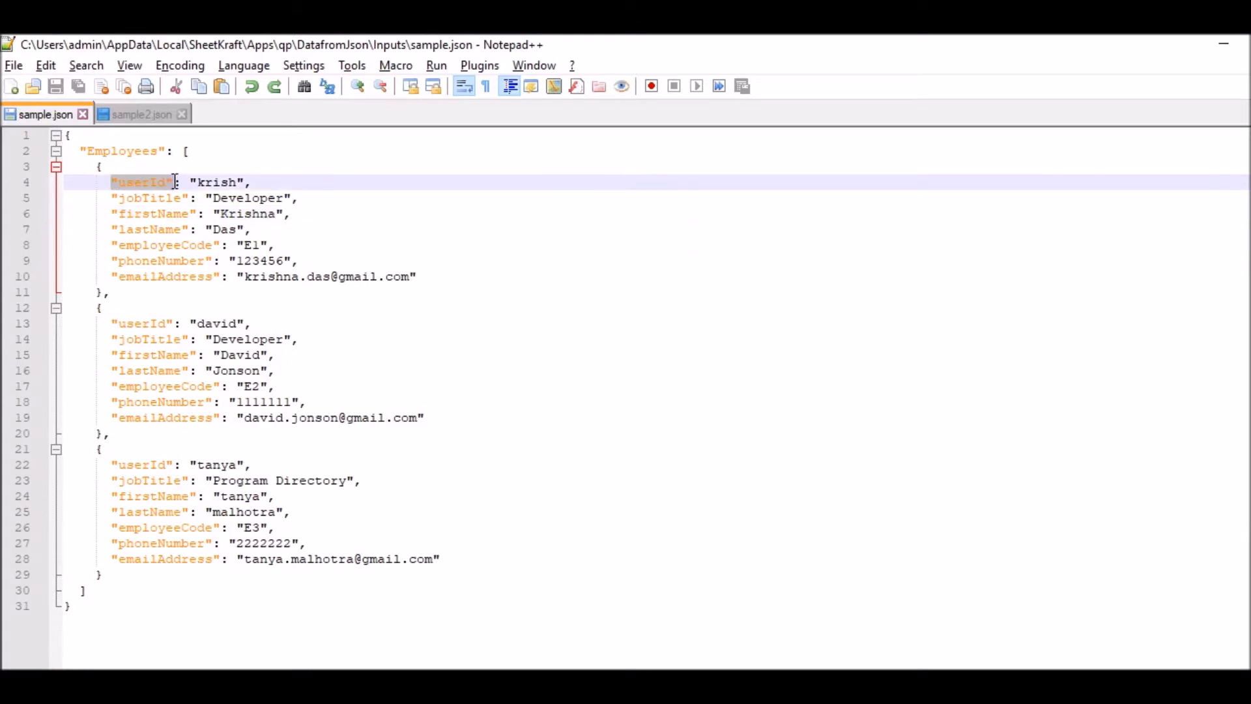
click(168, 209)
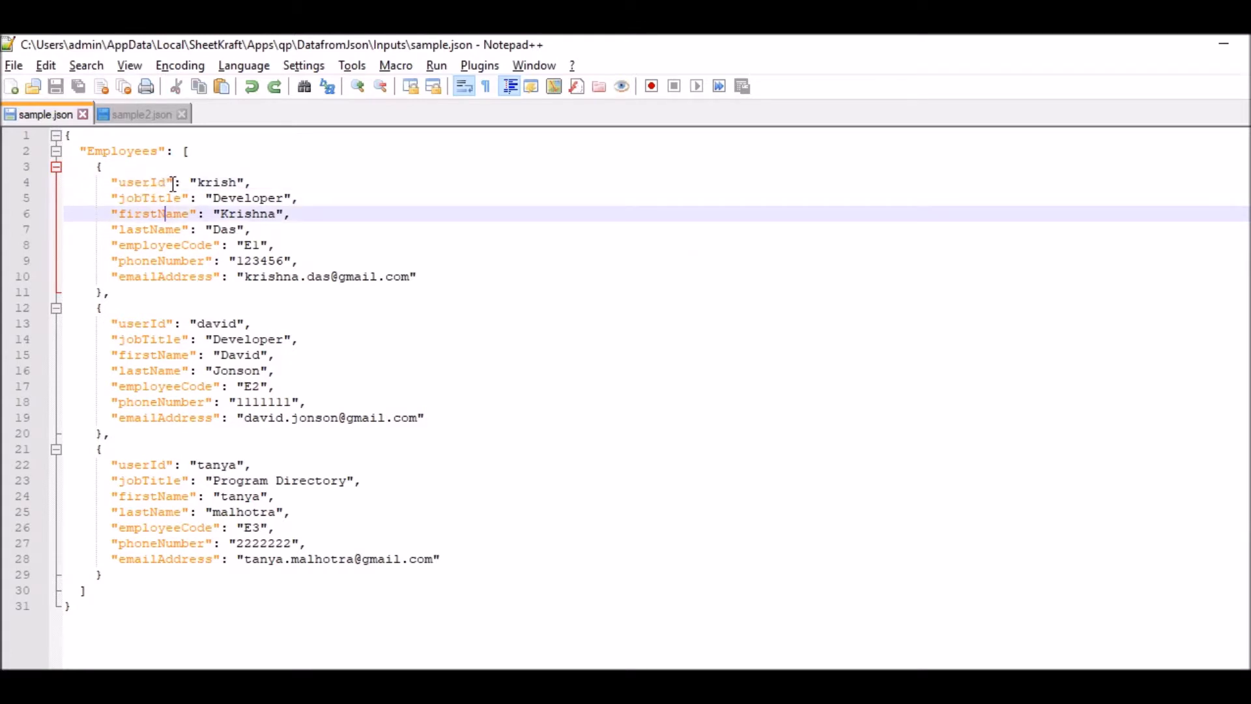
drag(175, 183, 112, 183)
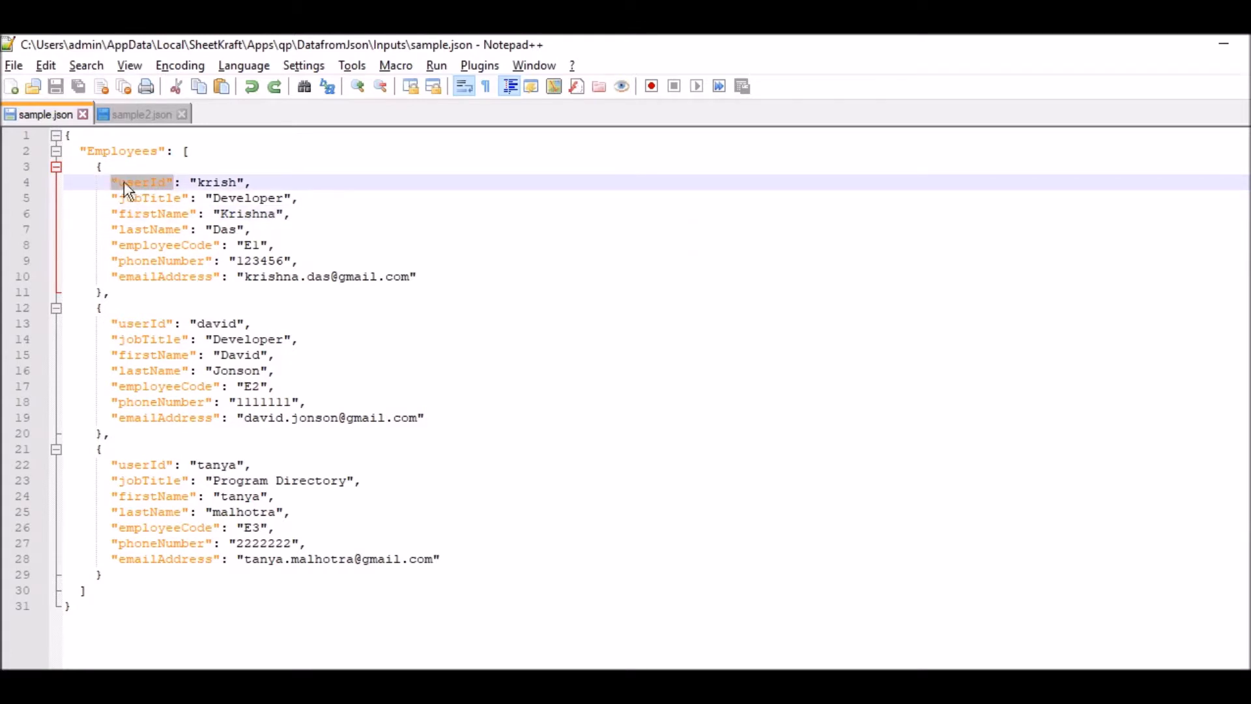
drag(223, 278, 175, 183)
click(154, 213)
click(180, 183)
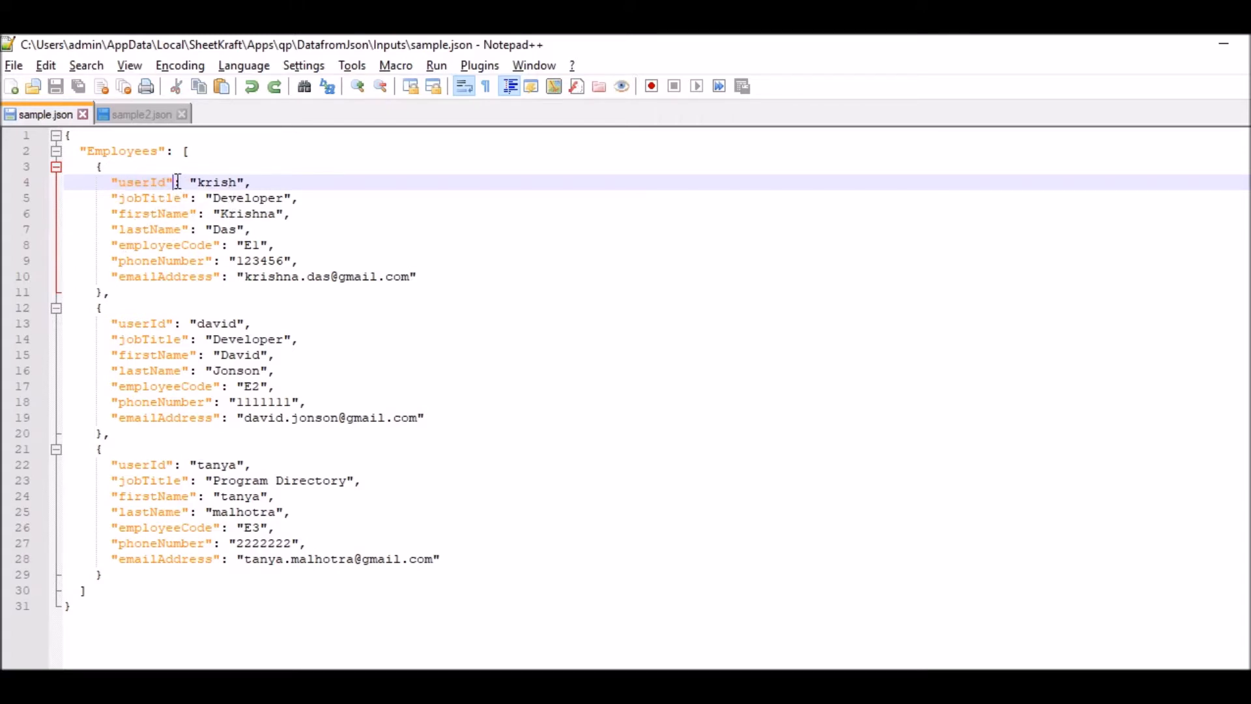
- Take the userId key from sample.json and begin the Pattern array in Excel with {"userId",
drag(173, 183, 118, 181)
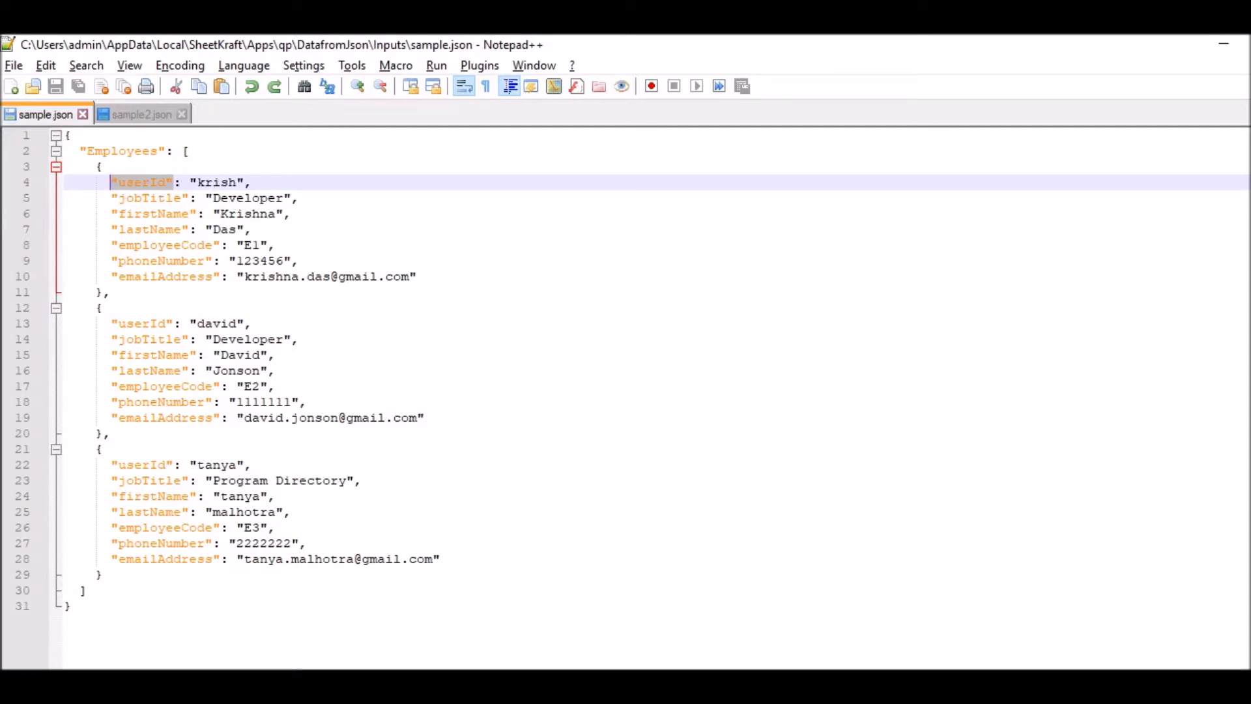
click(407, 686)
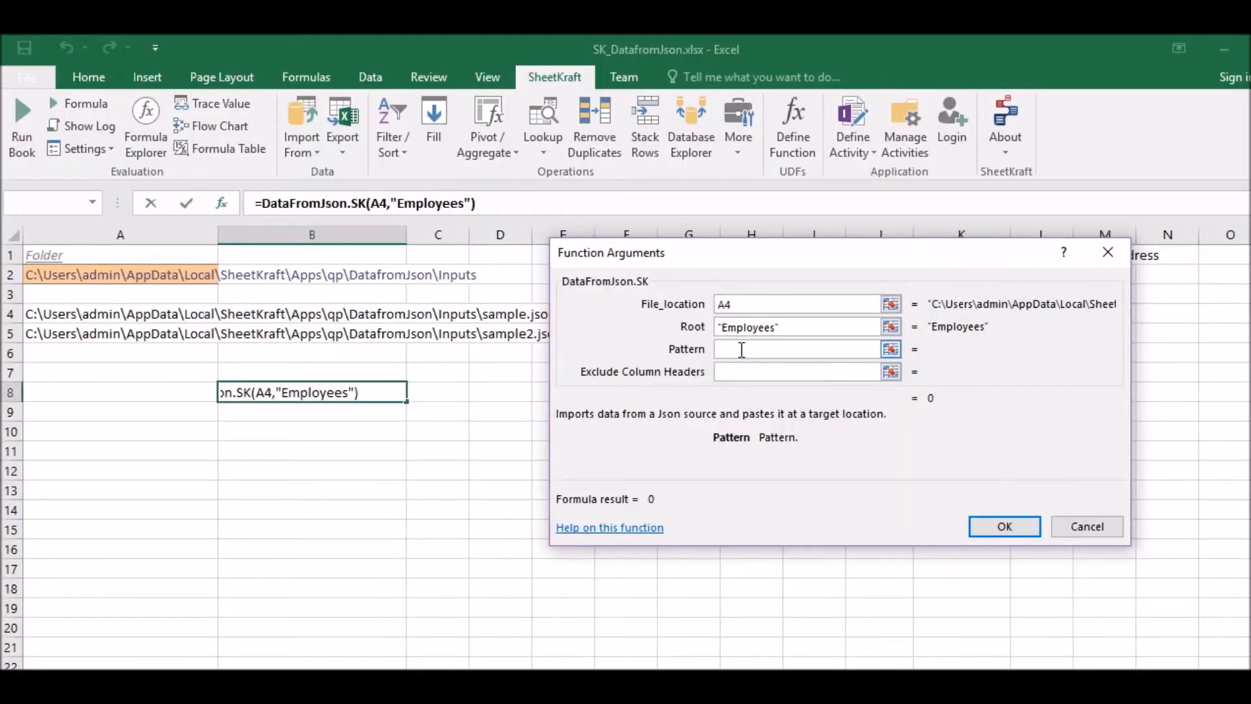
text({)
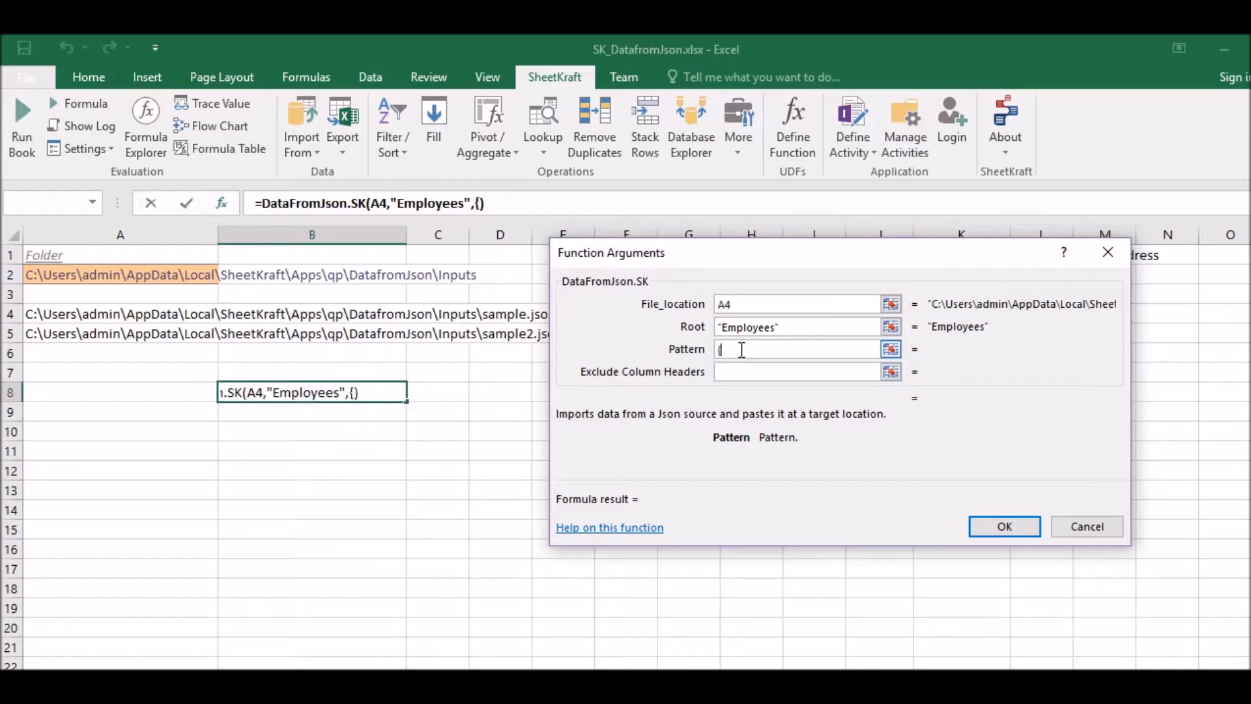
text("userId",)
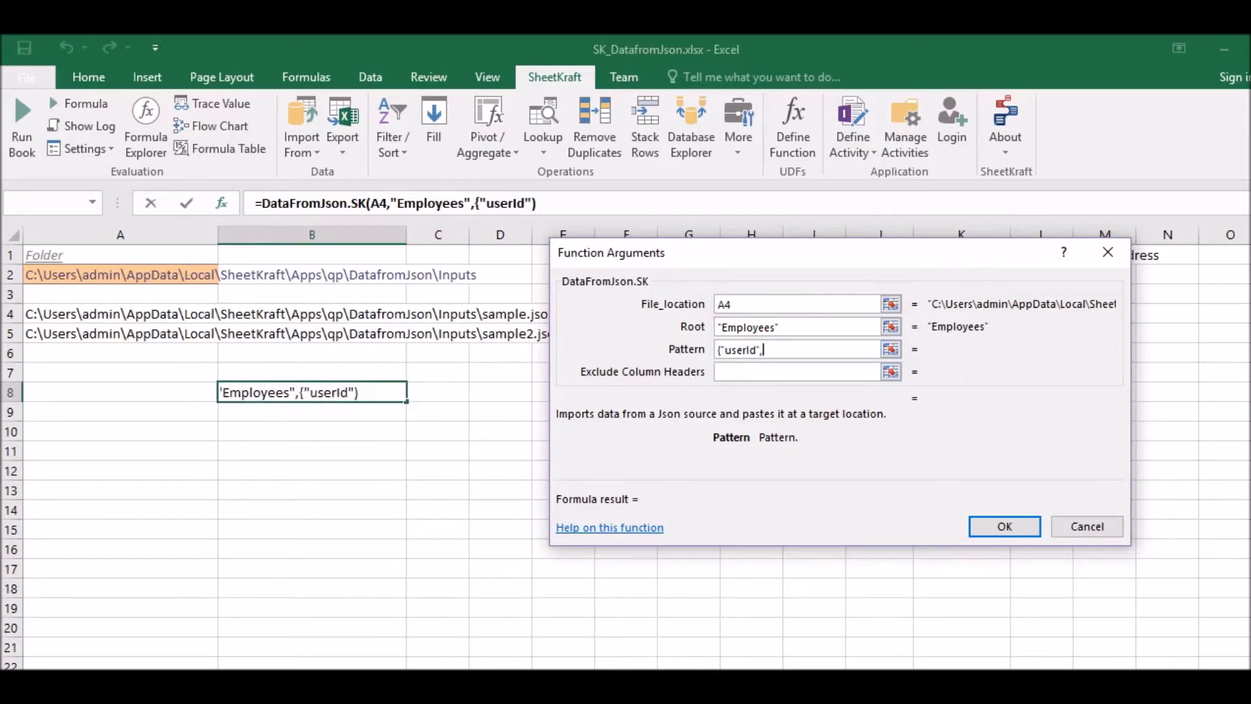
- Copy the "jobTitle" key from sample.json in Notepad++ and complete the Pattern argument in Excel as {"userId","jobTitle"}
click(407, 685)
drag(192, 197, 117, 198)
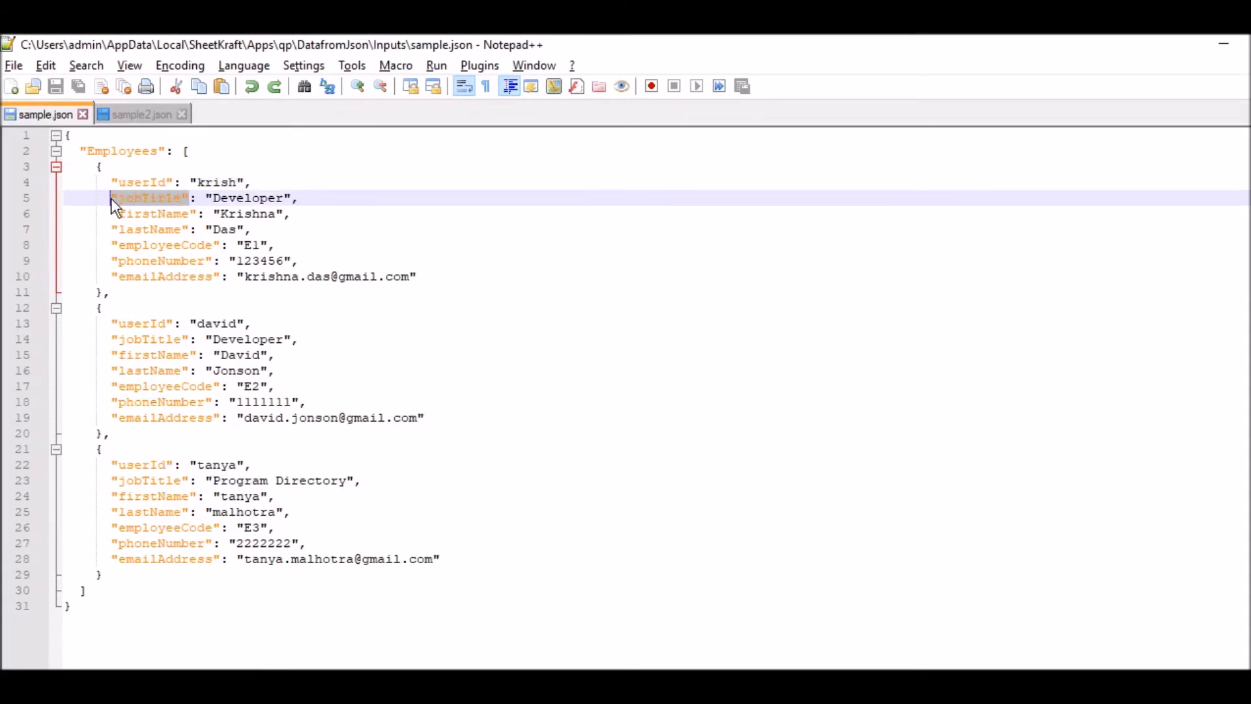
key(alt+Tab)
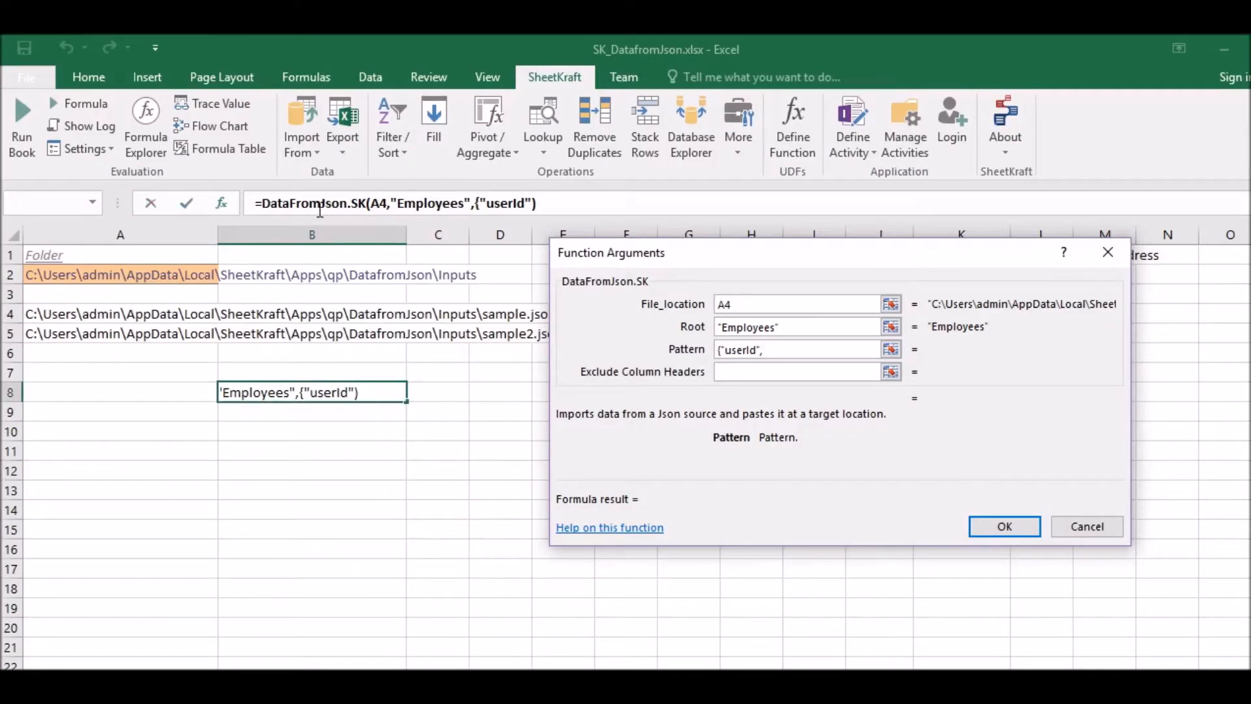
key(ctrl+v)
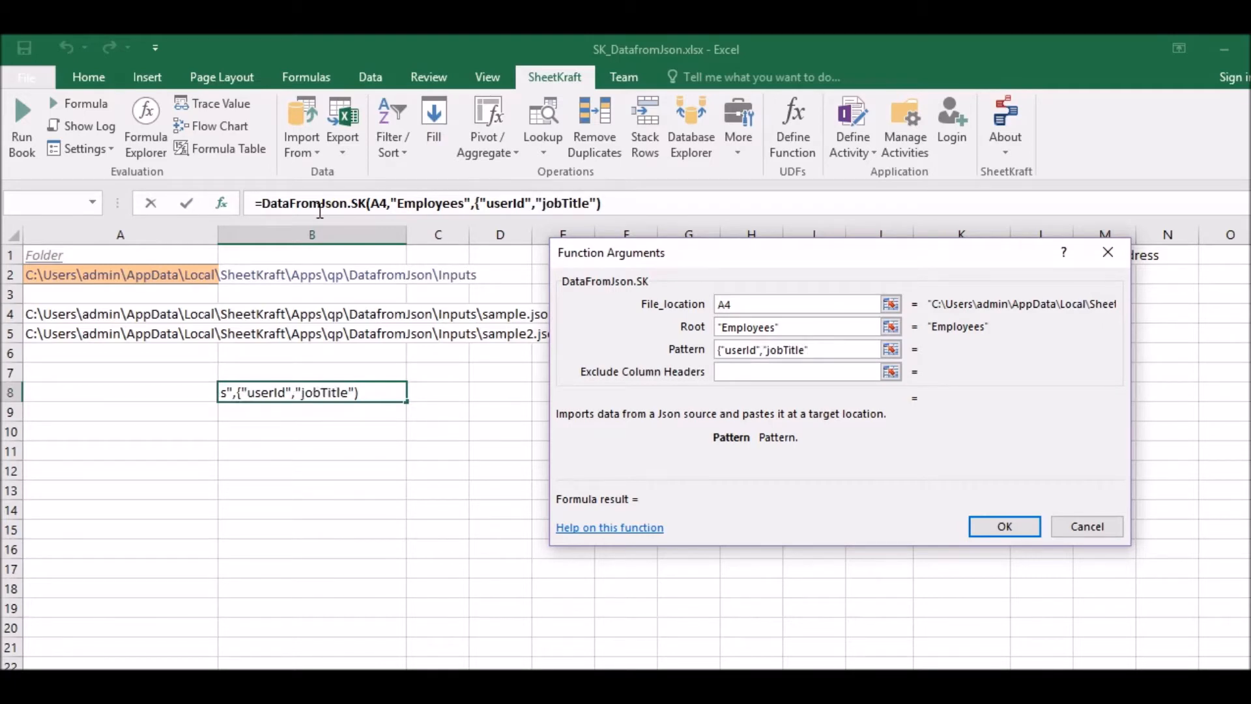
text(})
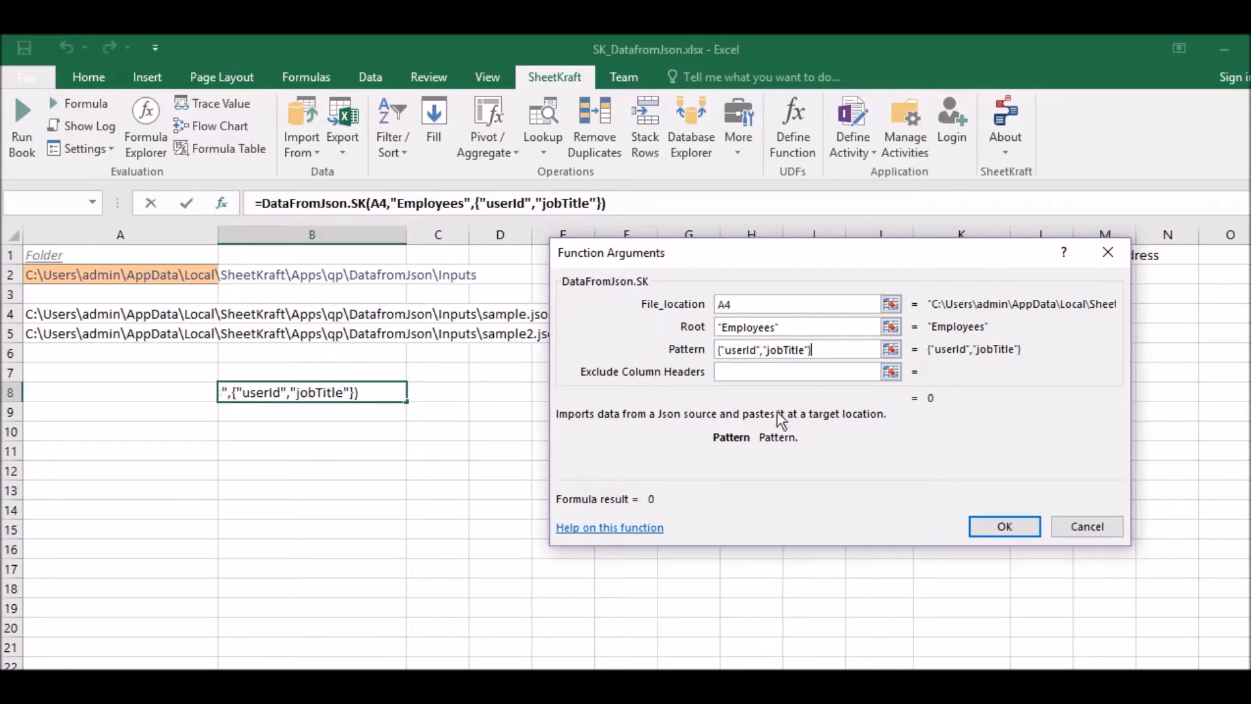
click(752, 376)
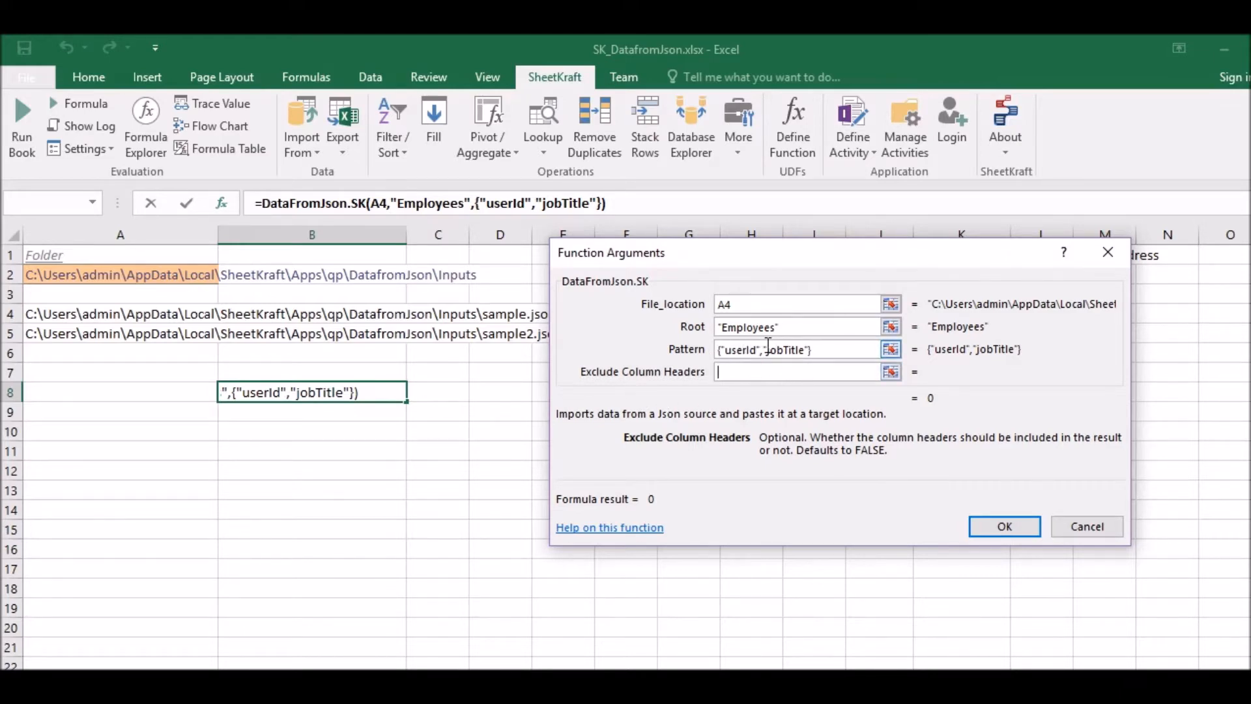
click(725, 369)
text(true)
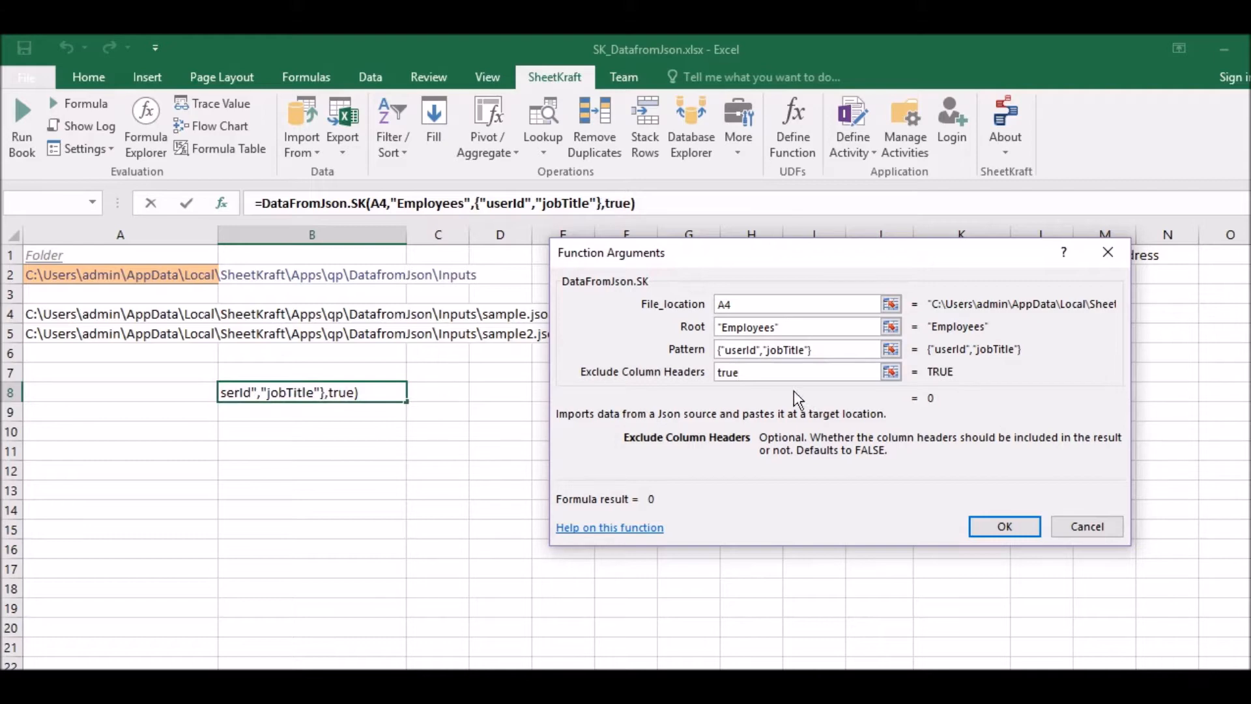
drag(753, 373, 716, 374)
key(BackSpace)
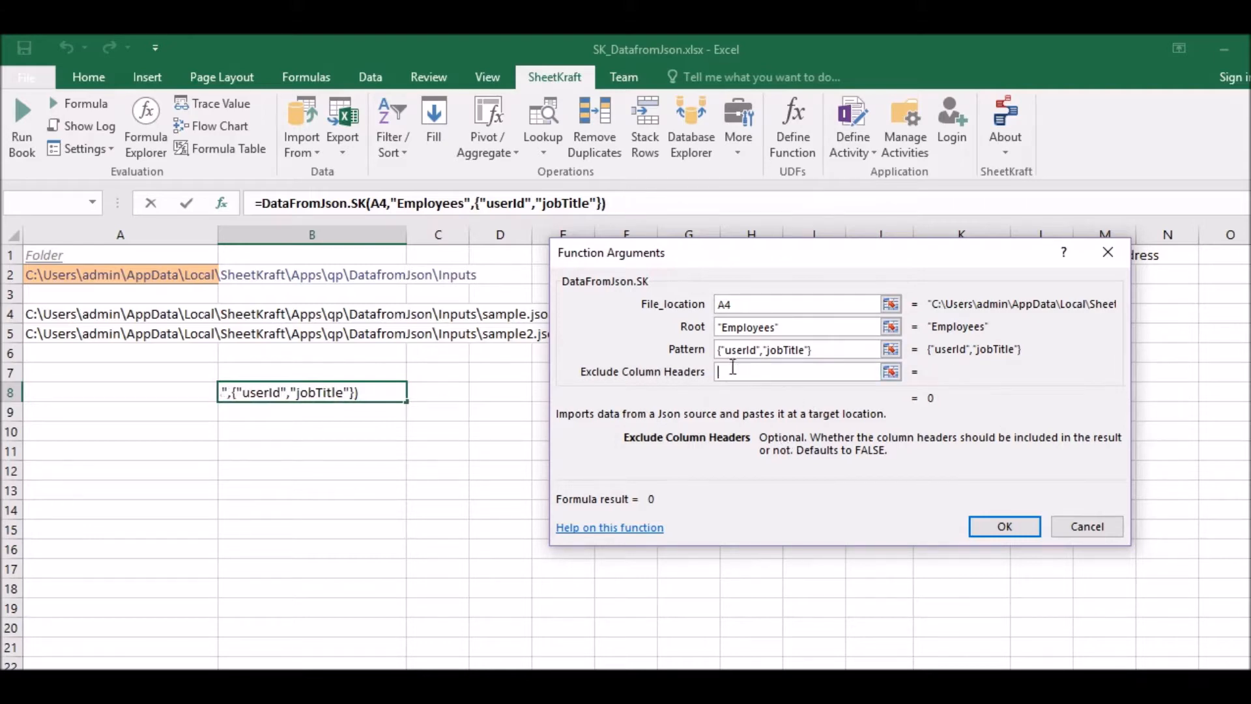
- Confirm the DataFromJson.SK arguments and calculate the B8 formula as an array formula
click(1003, 525)
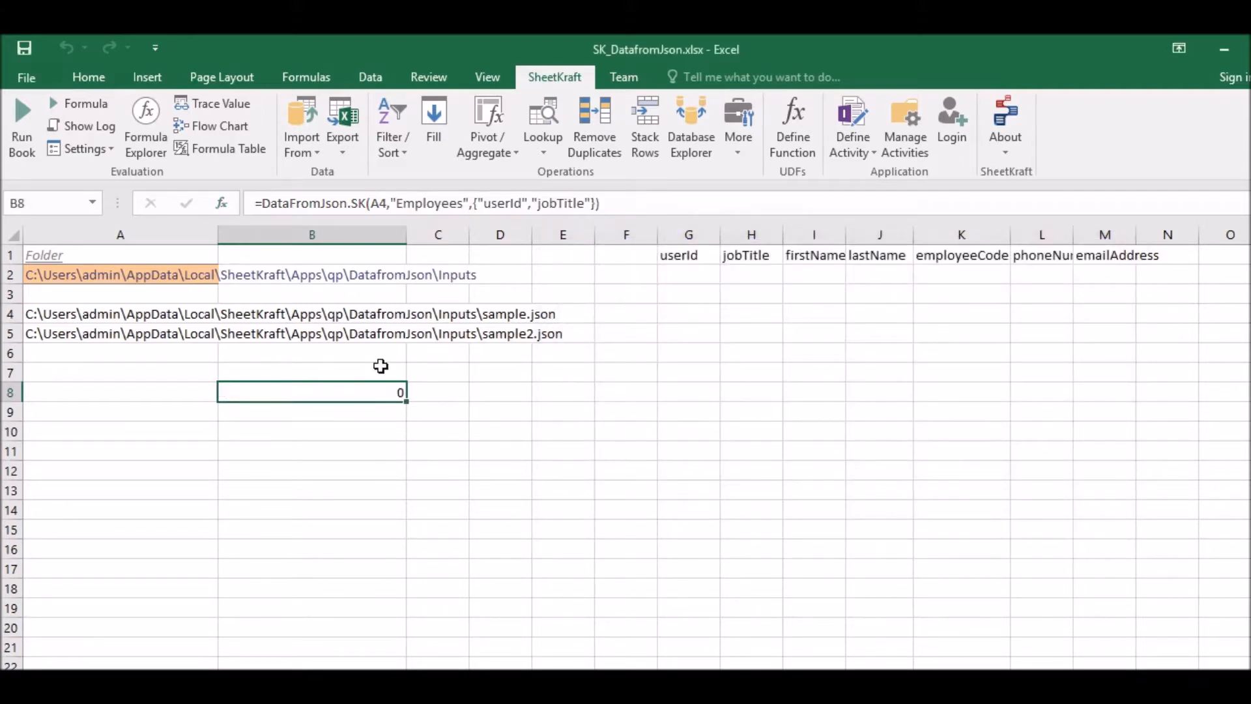
click(624, 203)
key(ctrl+shift+Return)
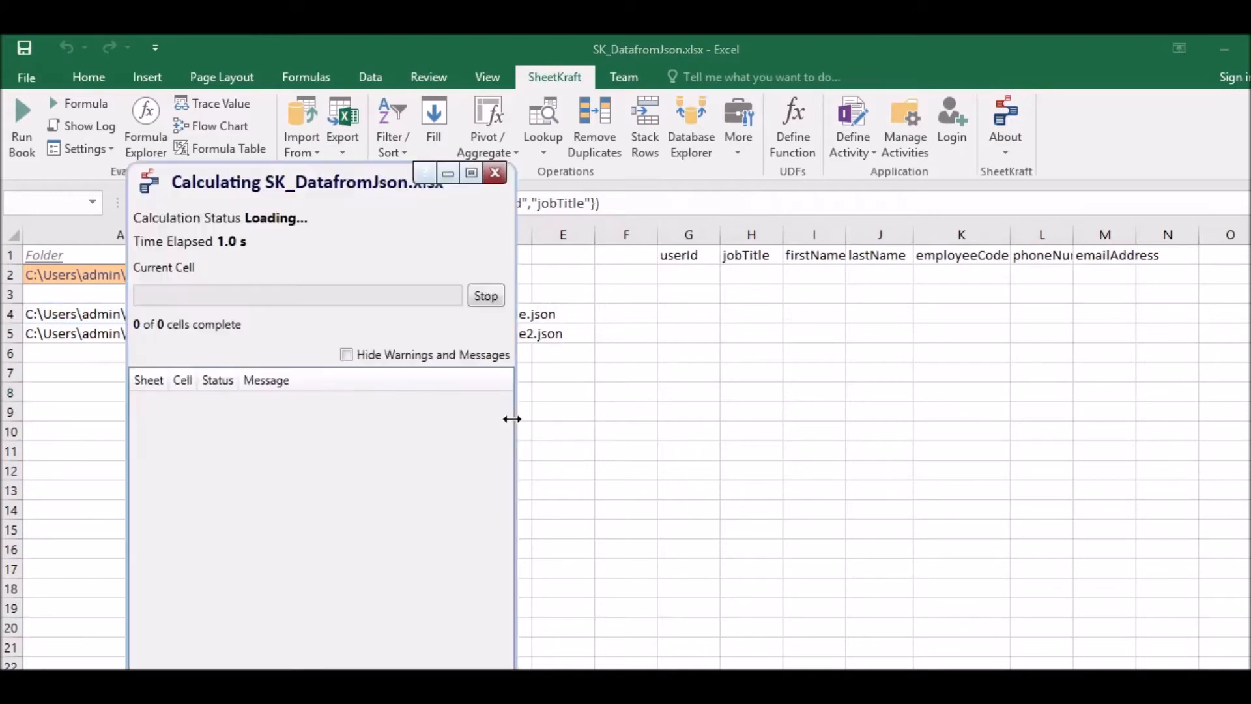
click(335, 484)
click(248, 391)
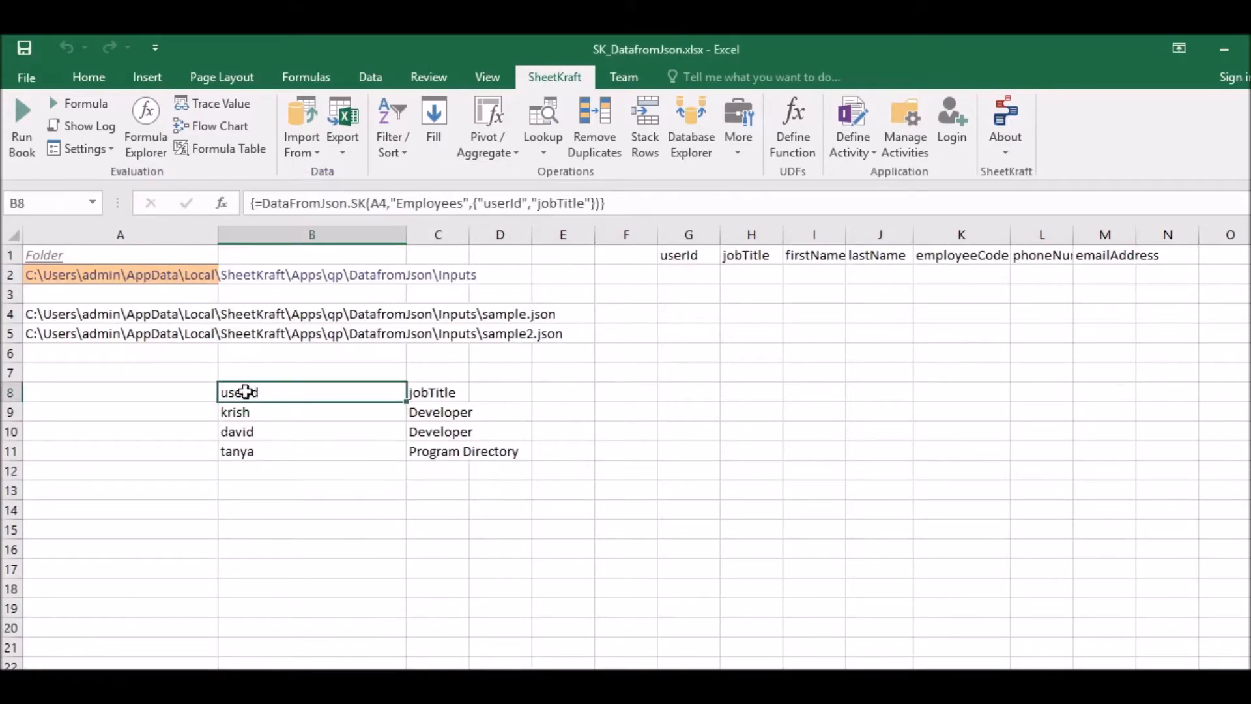
- Check the imported userId and jobTitle records in B8:C11 against the contents of sample.json in Notepad++, and return to Excel
click(430, 392)
drag(280, 413, 435, 455)
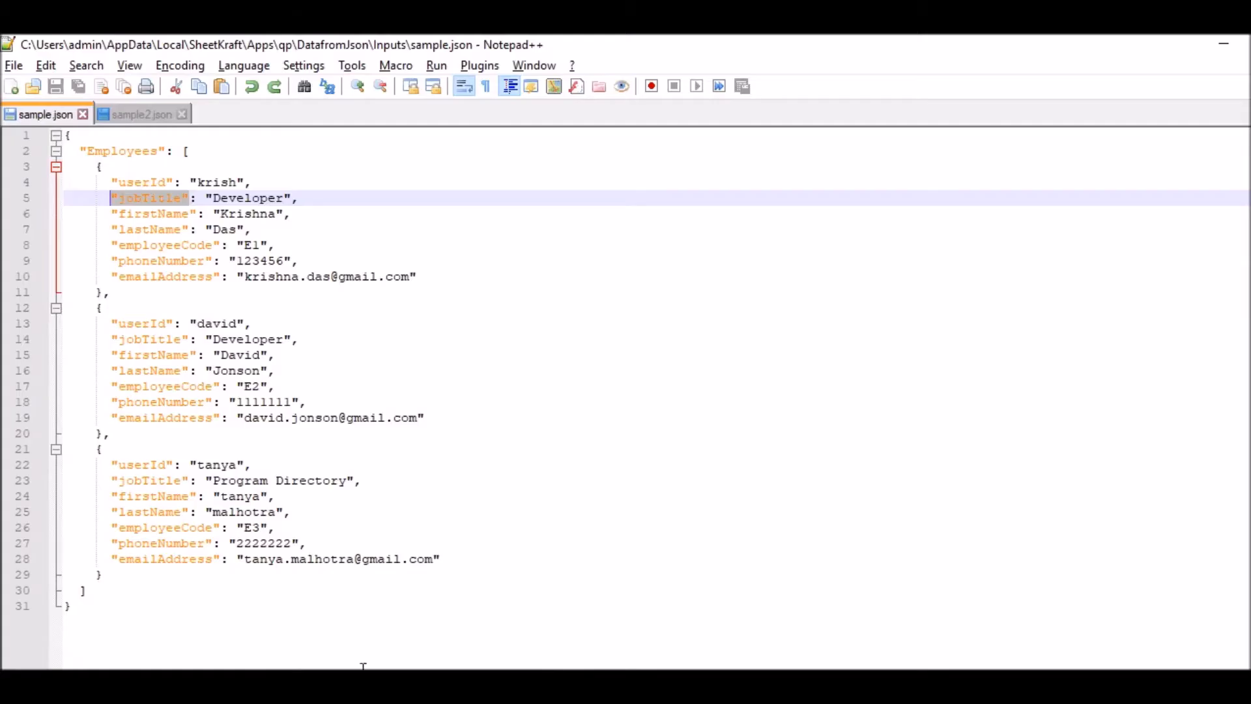
click(280, 496)
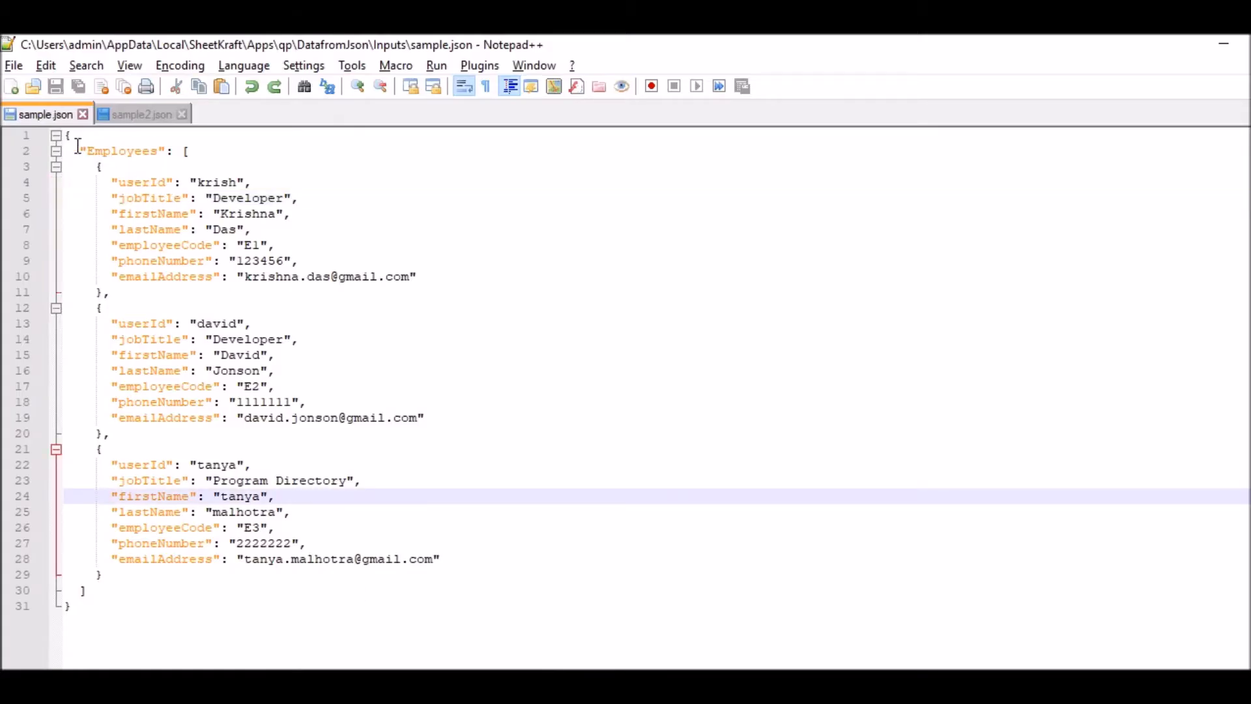
drag(69, 135, 158, 600)
click(374, 605)
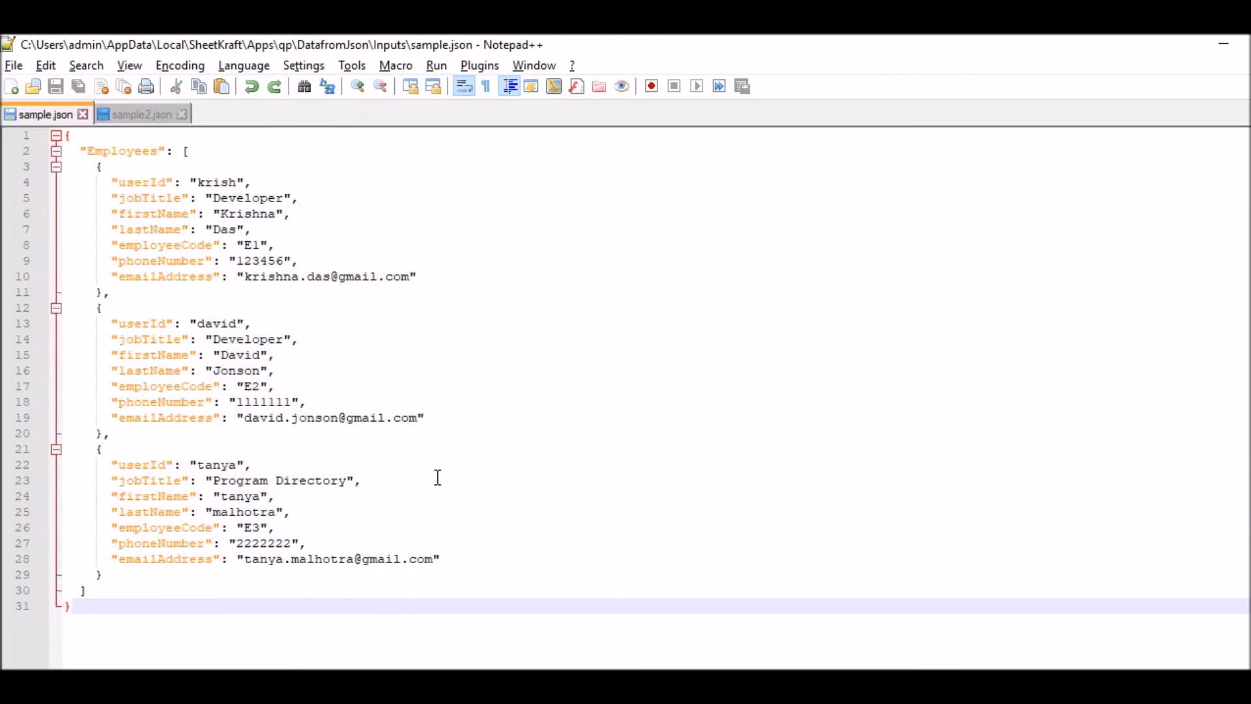
click(1223, 44)
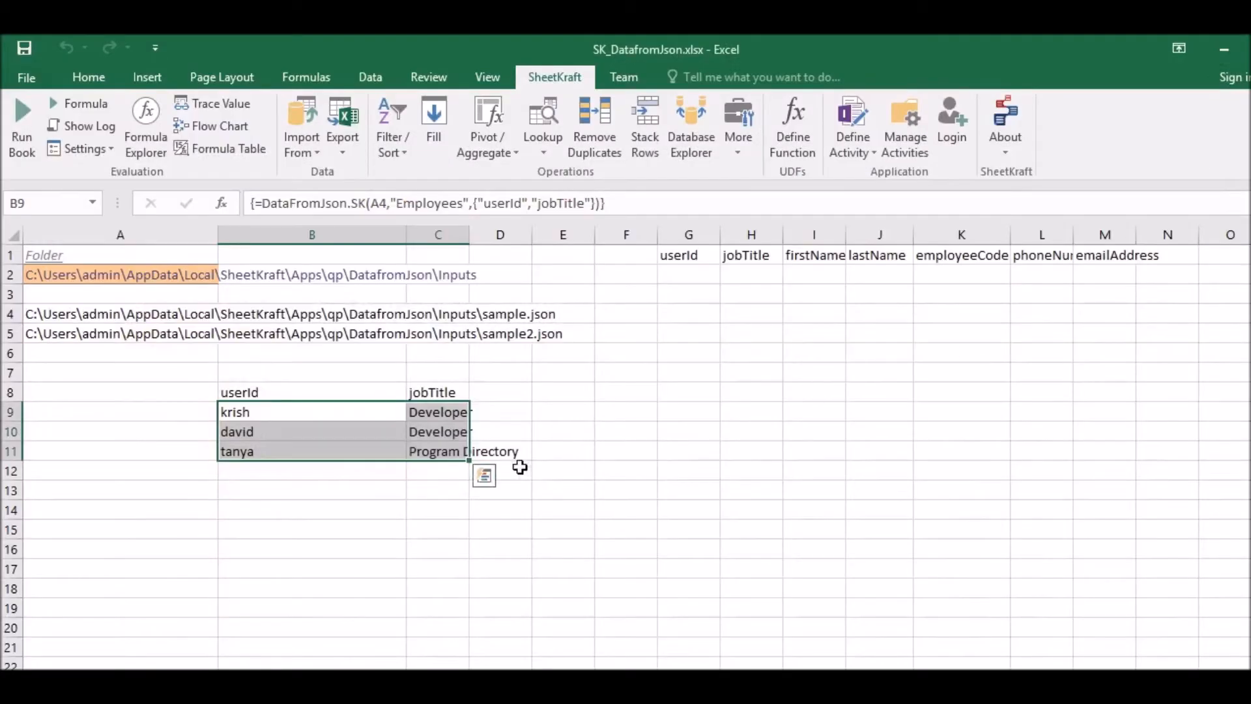
- Review the Pattern argument of the DataFromJson.SK formula in B8 and close its function arguments without changes
click(273, 389)
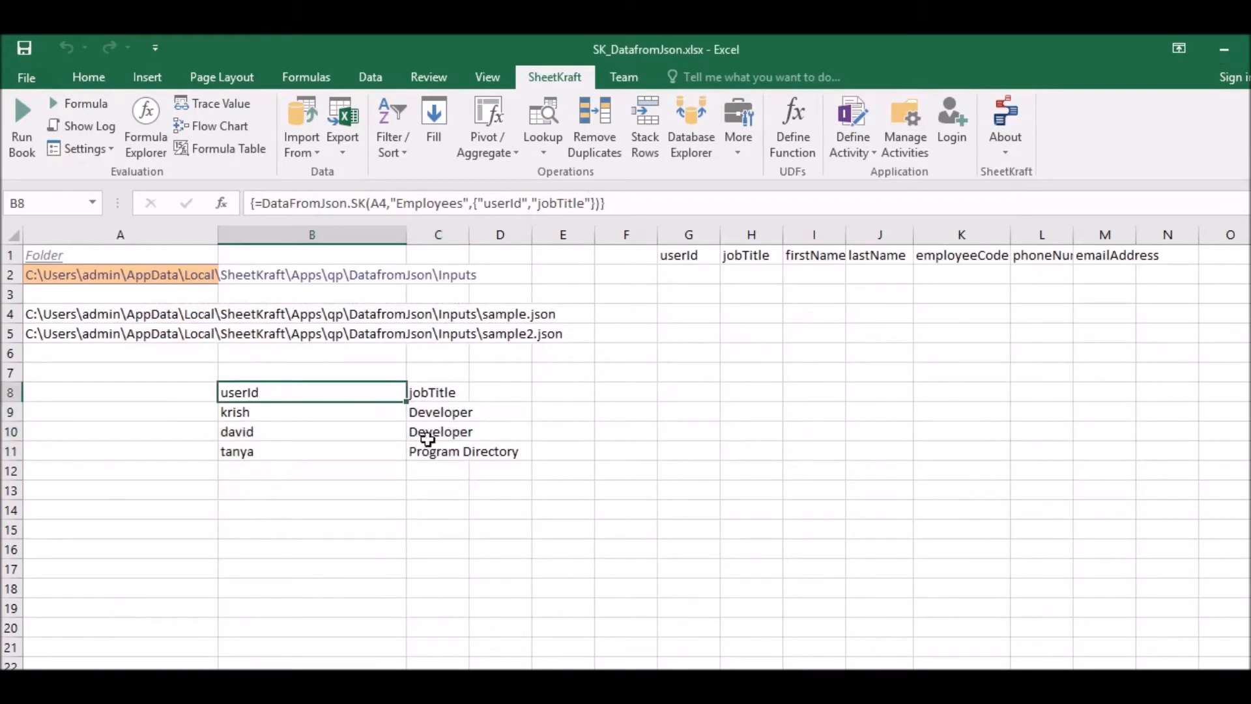
drag(474, 202, 608, 206)
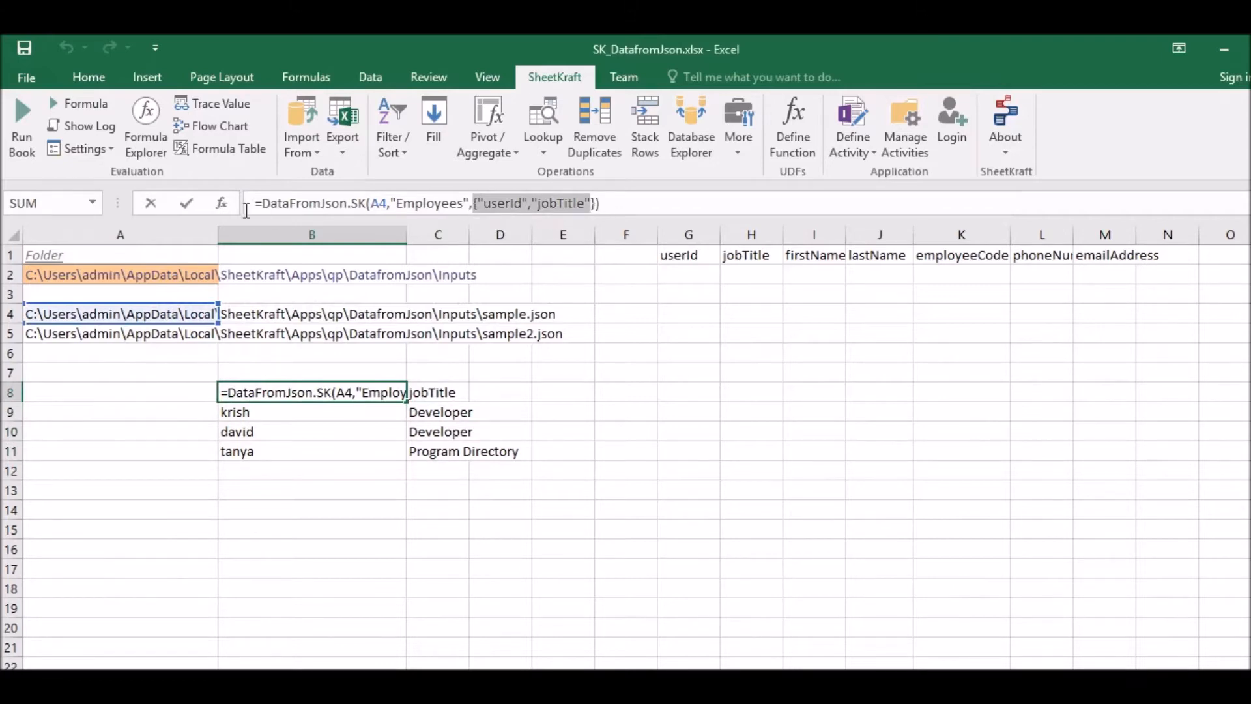
click(221, 202)
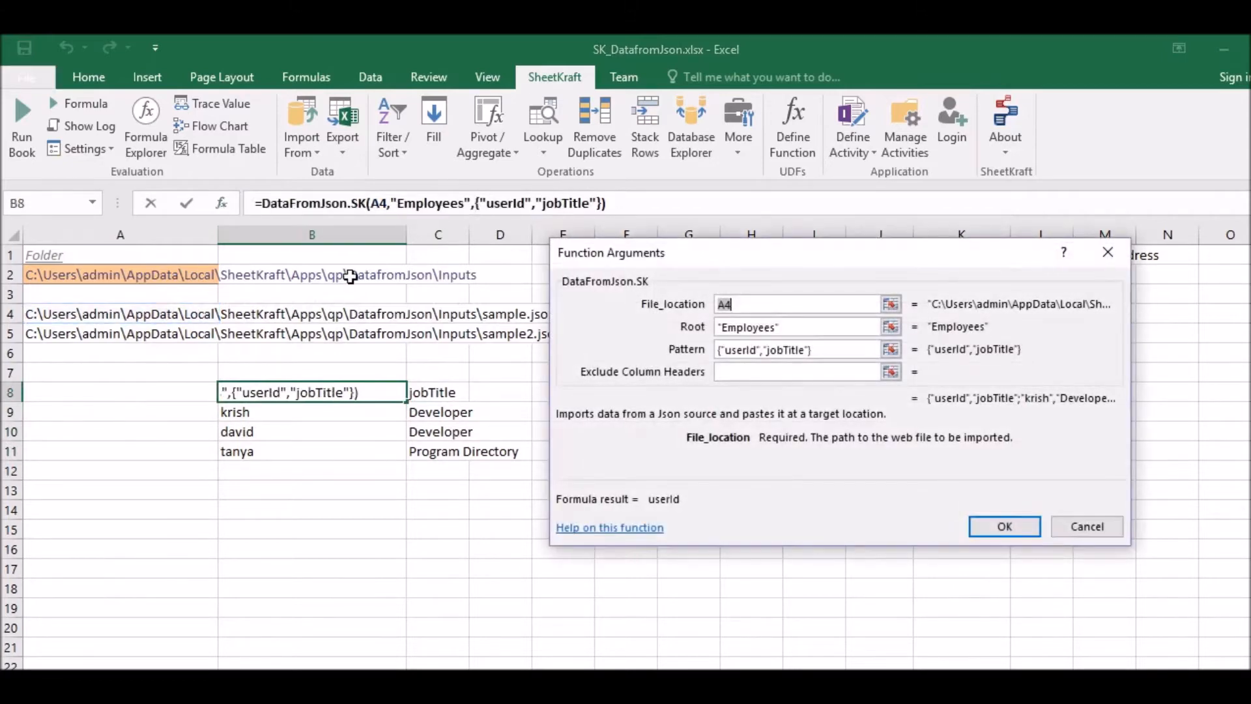
click(815, 350)
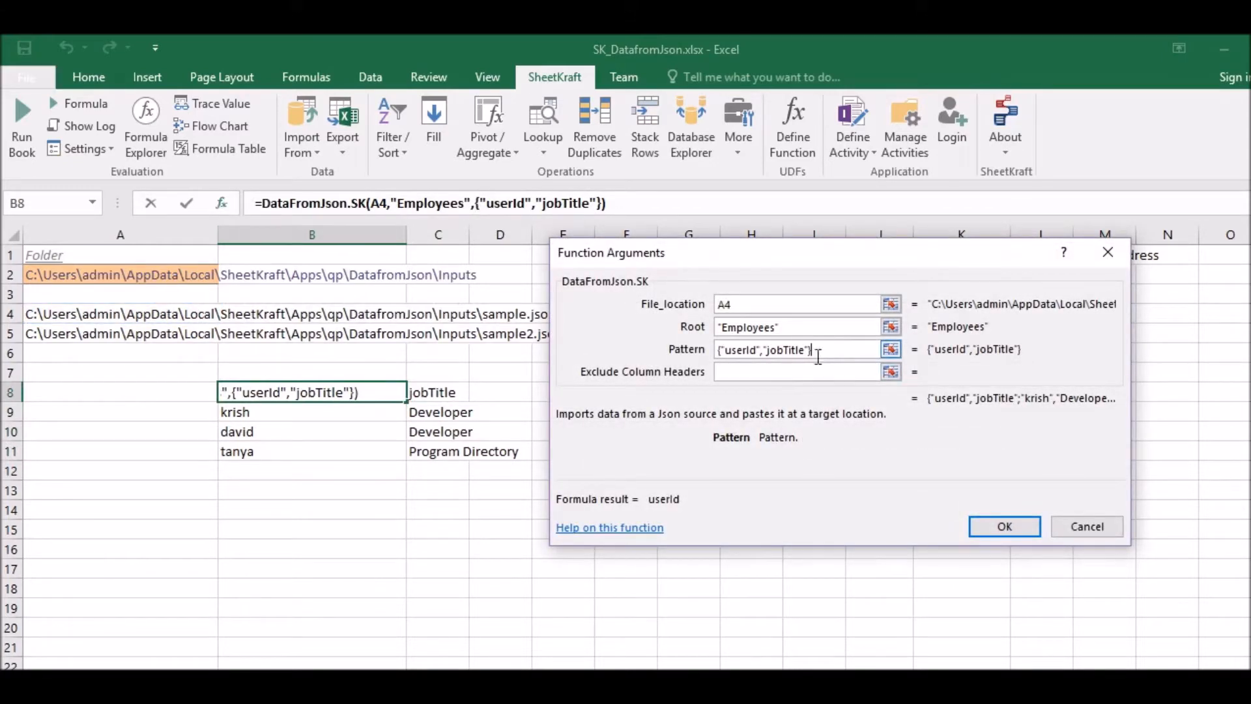
click(1085, 528)
click(323, 411)
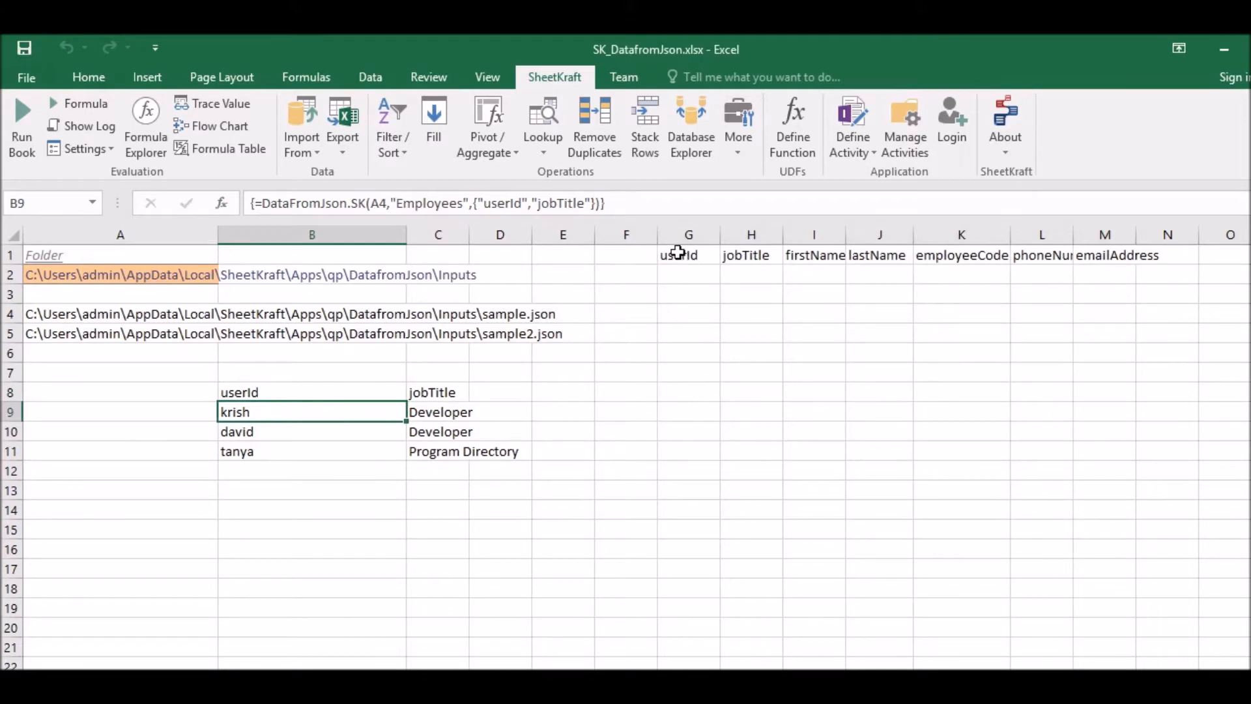
- Examine the field names in header cells G1:M1 and compare them with the keys in sample.json in Notepad++
drag(684, 254, 1104, 255)
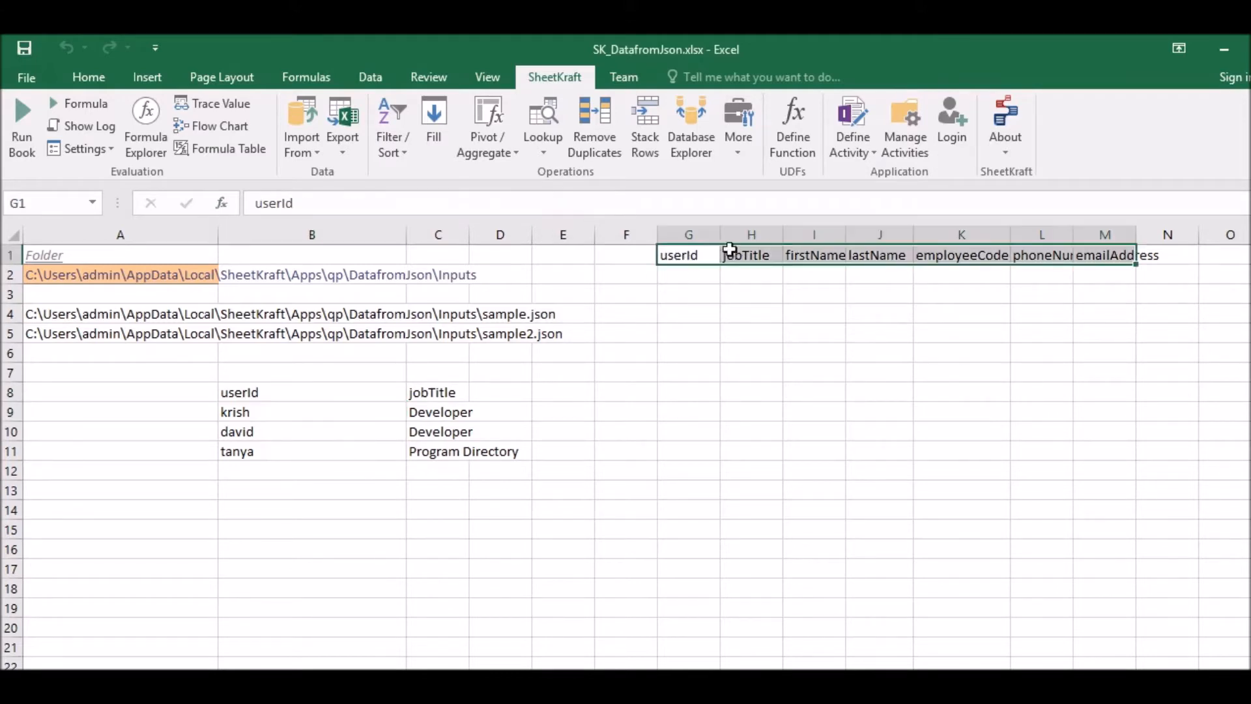
click(731, 272)
drag(685, 257, 1111, 257)
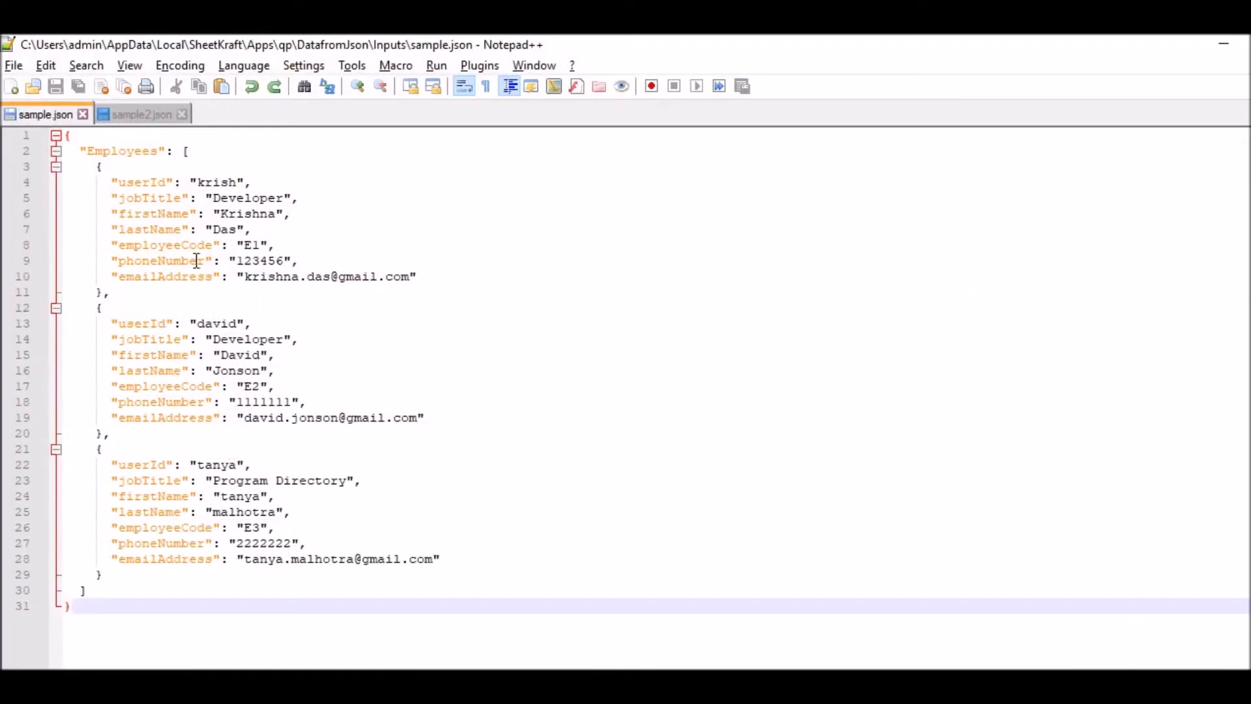
click(1224, 44)
click(854, 349)
drag(677, 254, 1120, 254)
click(751, 333)
drag(687, 252, 1111, 256)
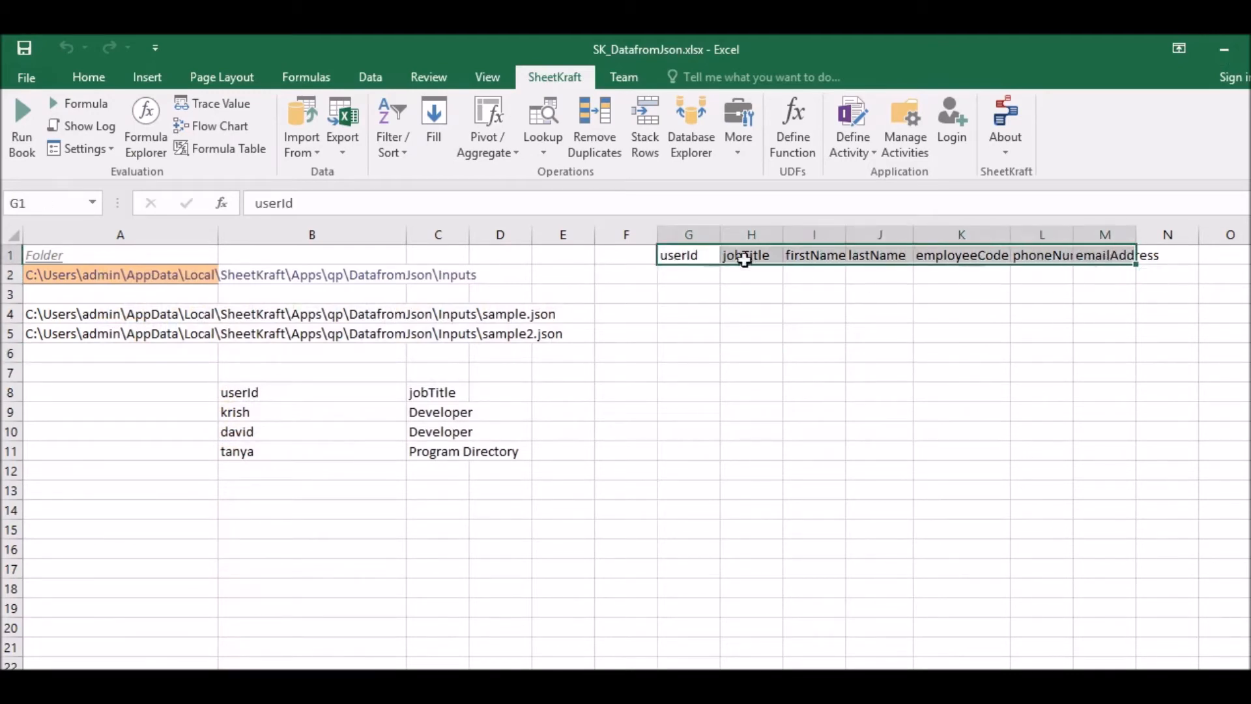
click(1062, 313)
drag(684, 254, 1120, 256)
click(680, 313)
drag(681, 254, 1107, 256)
drag(625, 251, 622, 357)
click(756, 337)
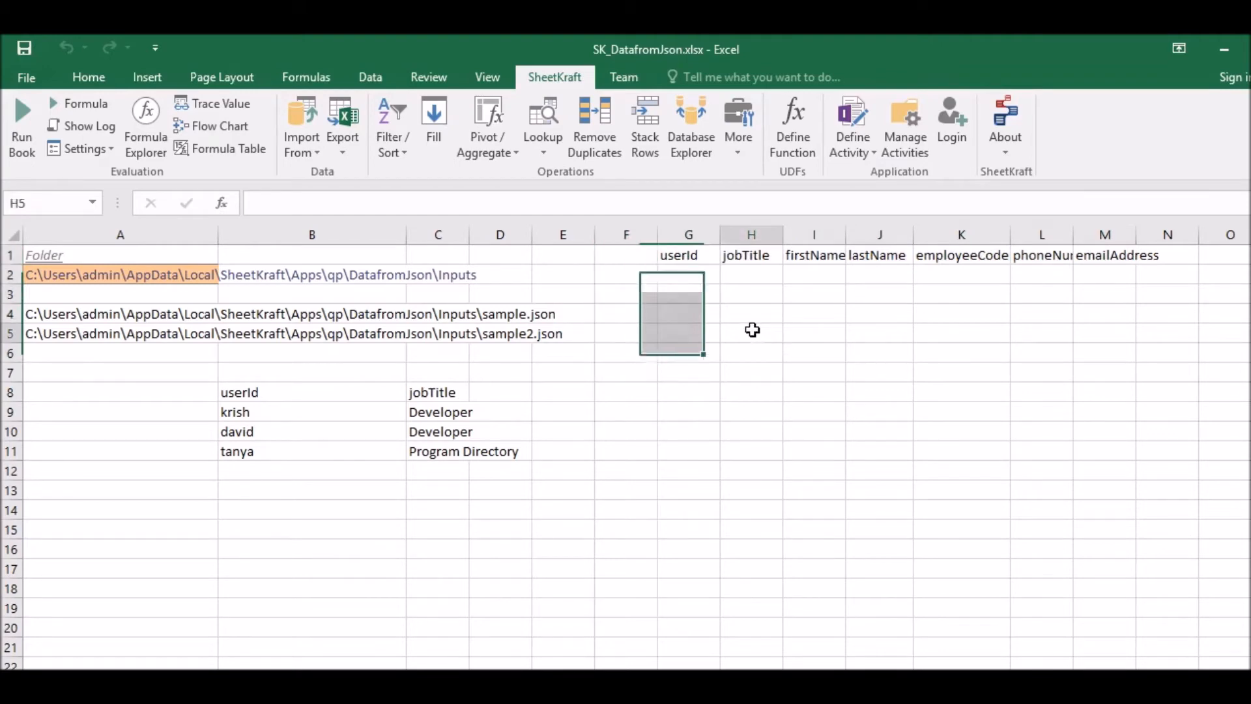
- Insert SheetKraft's JSON import function DataFromJson.SK in cell G2 with A4 as the File_location
click(695, 273)
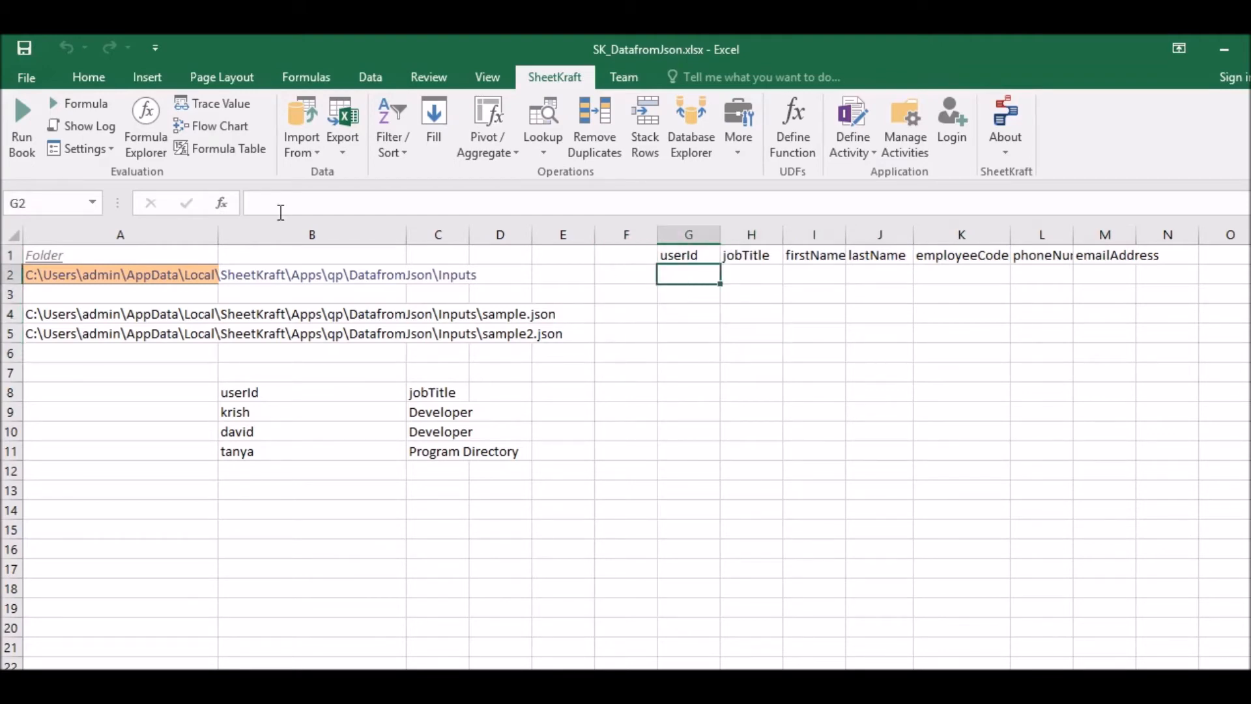
click(300, 159)
click(327, 322)
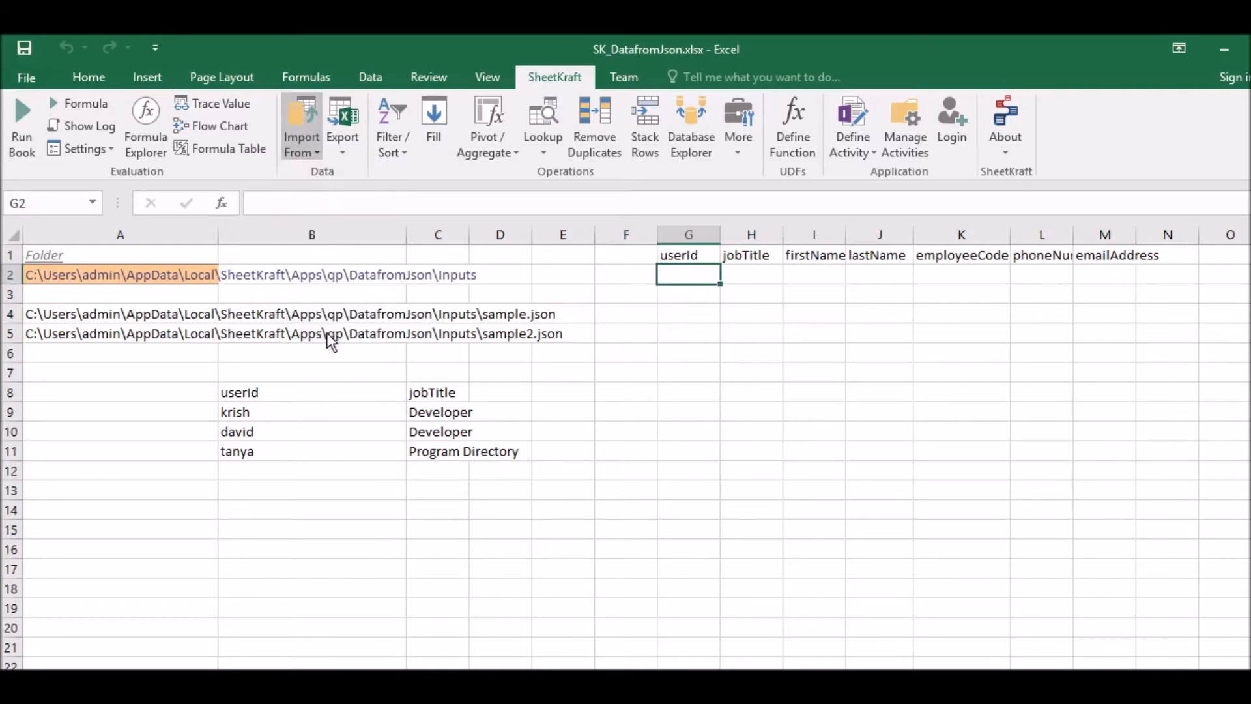
drag(876, 261, 857, 381)
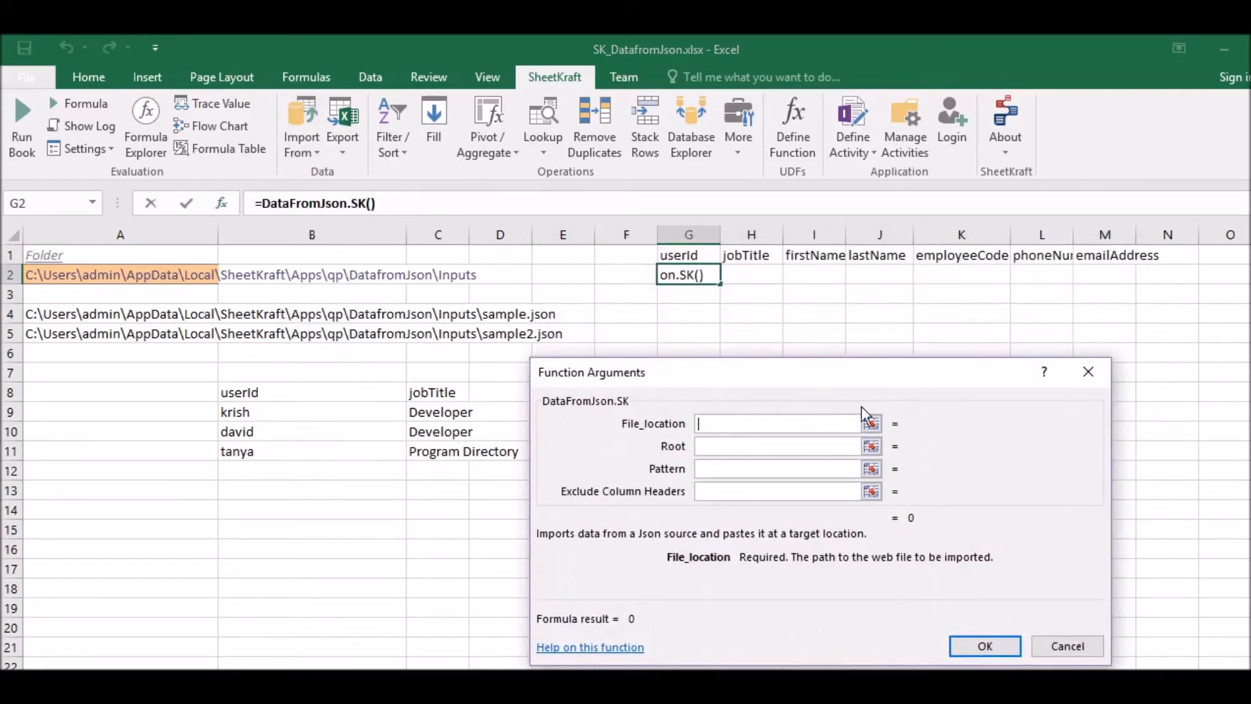
click(96, 314)
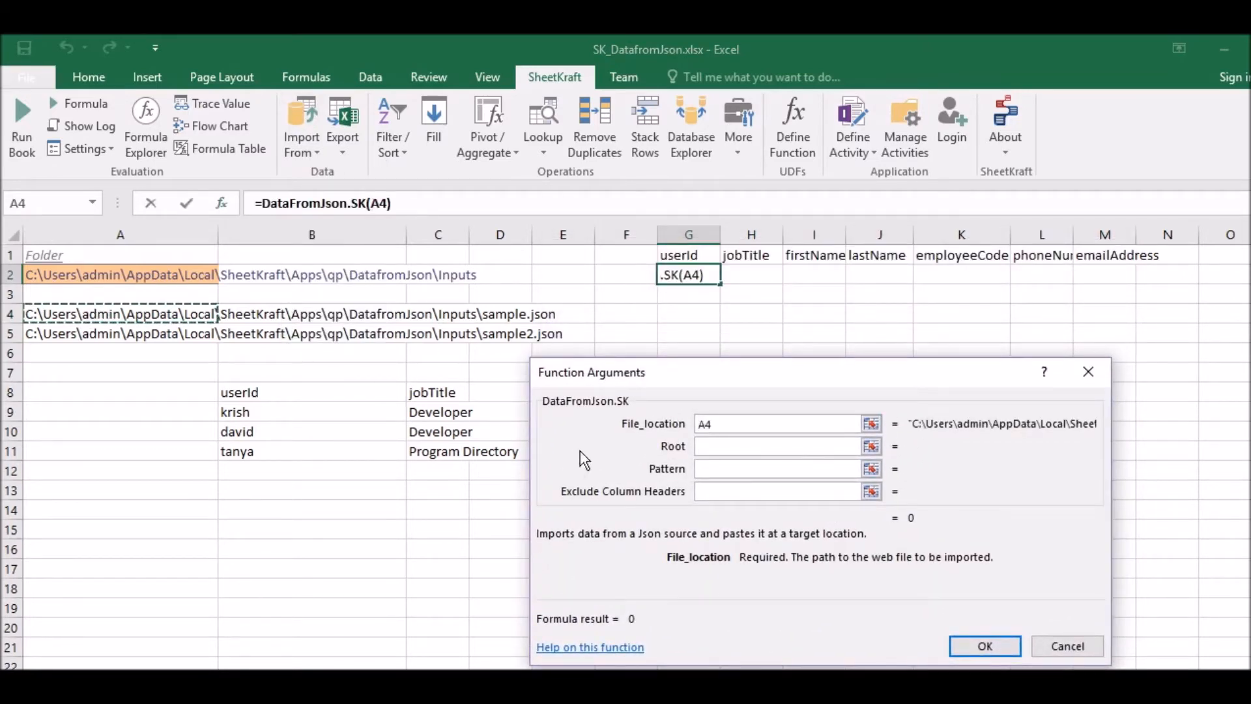
- Set the Root argument of the G2 DataFromJson.SK function to "Employees"
click(706, 446)
text(")
text(E)
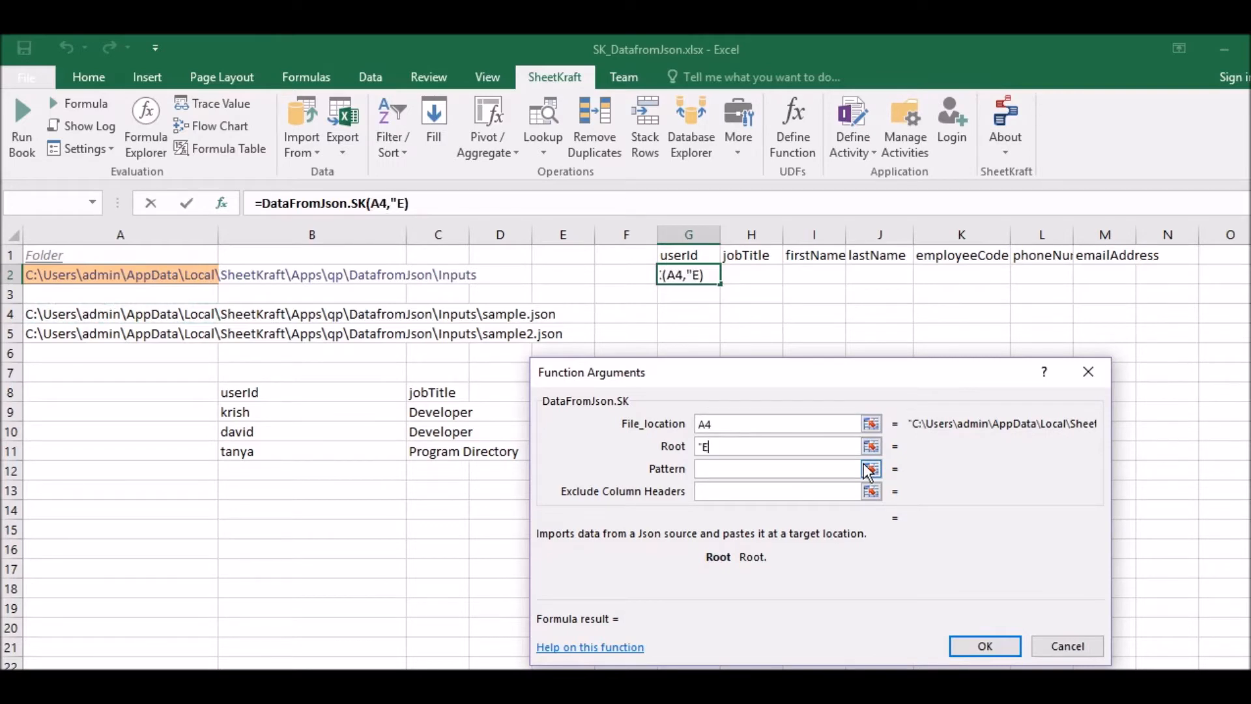
text(mployees)
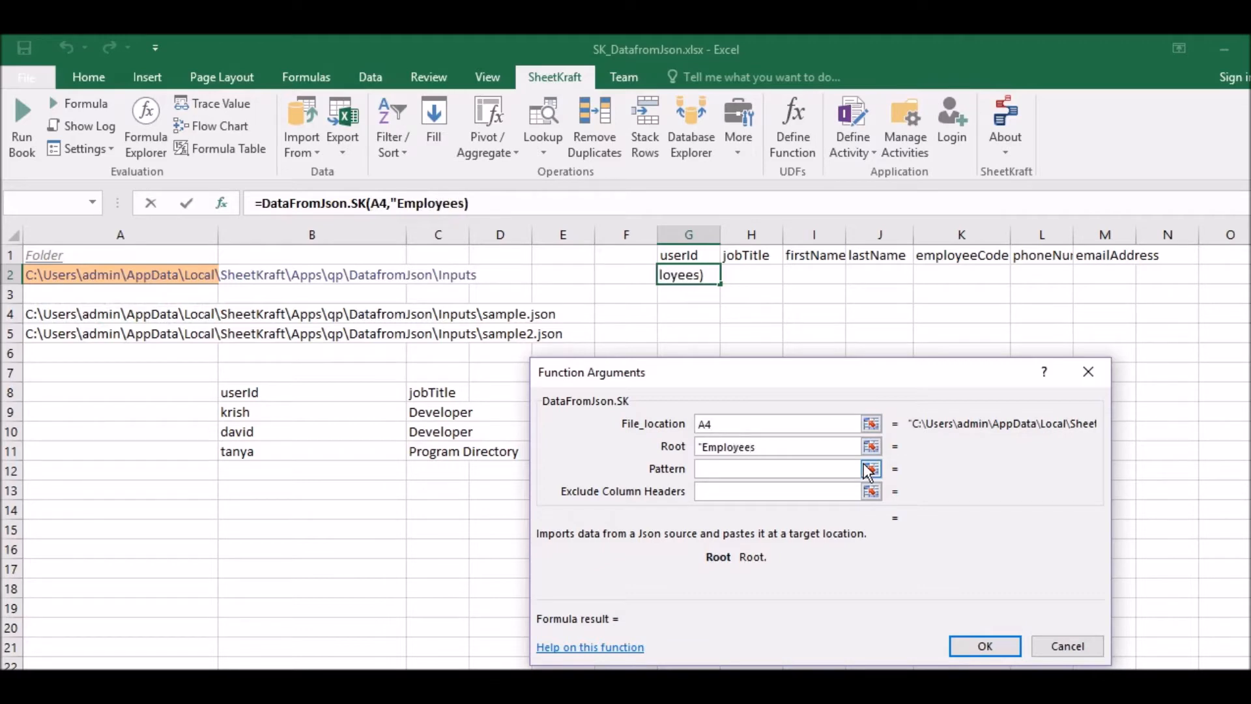
text(")
- Set the Pattern argument to the header range G1:M1 and Exclude Column Headers to true
click(717, 469)
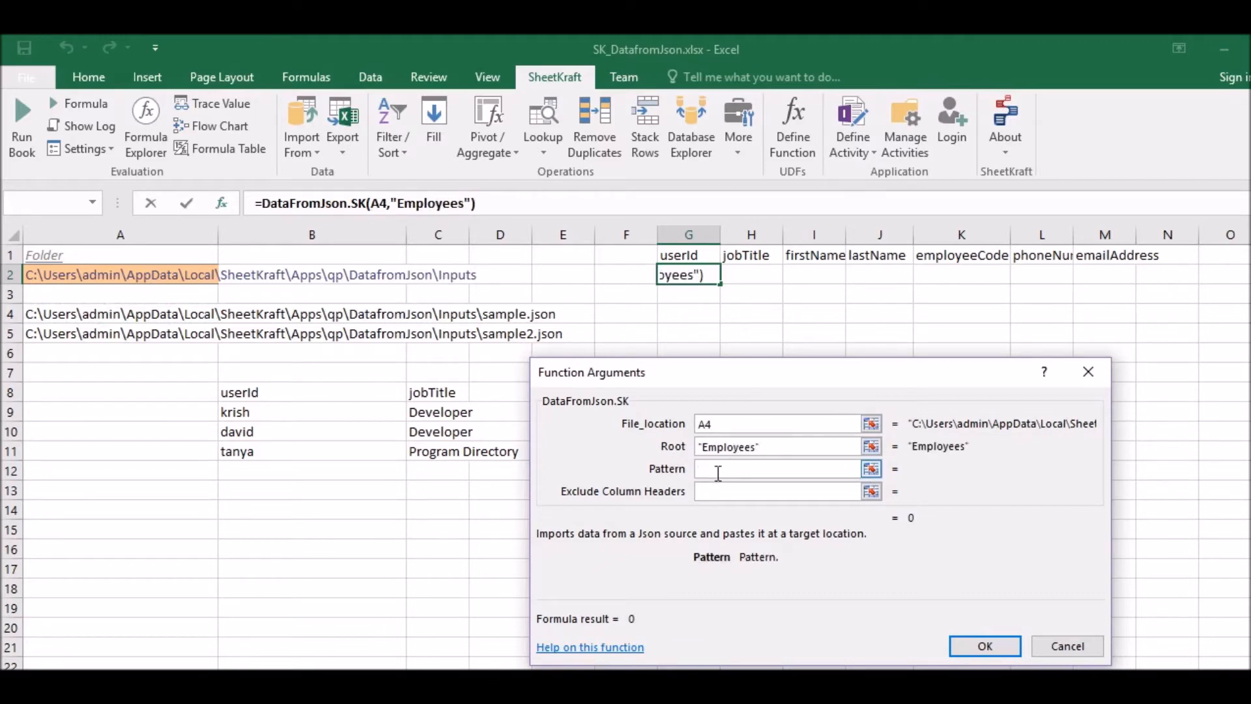
drag(681, 255, 1105, 249)
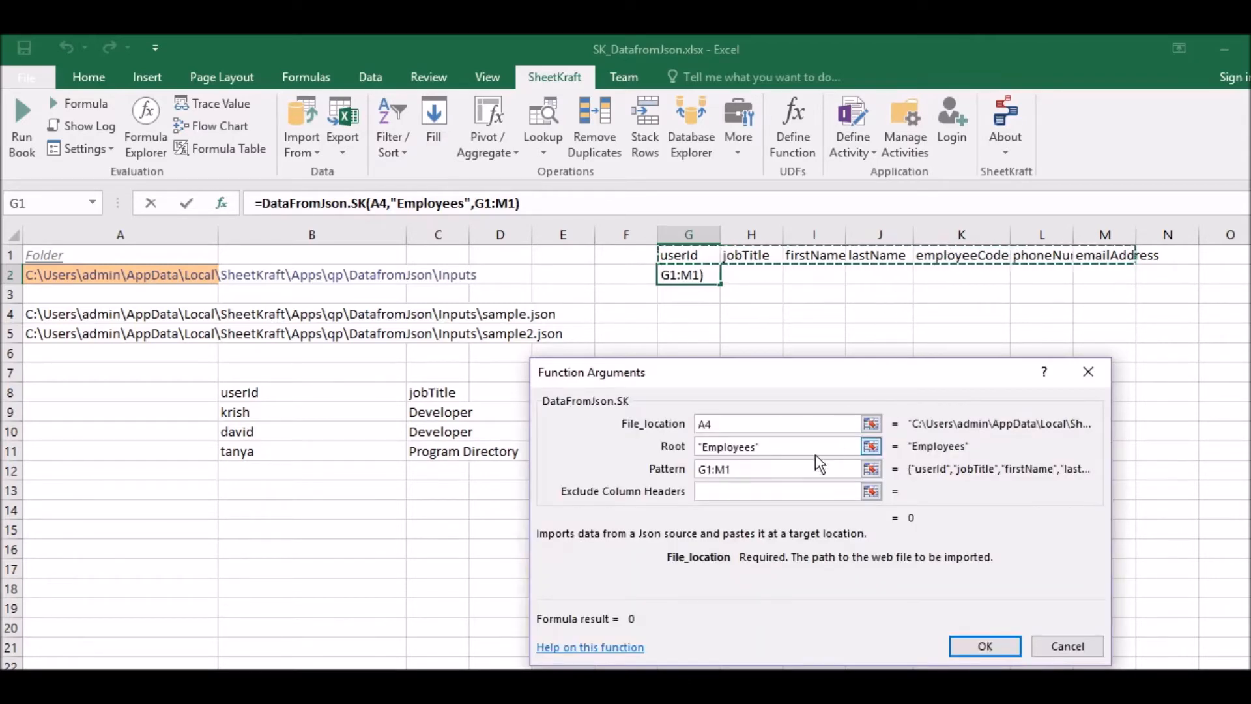
click(731, 491)
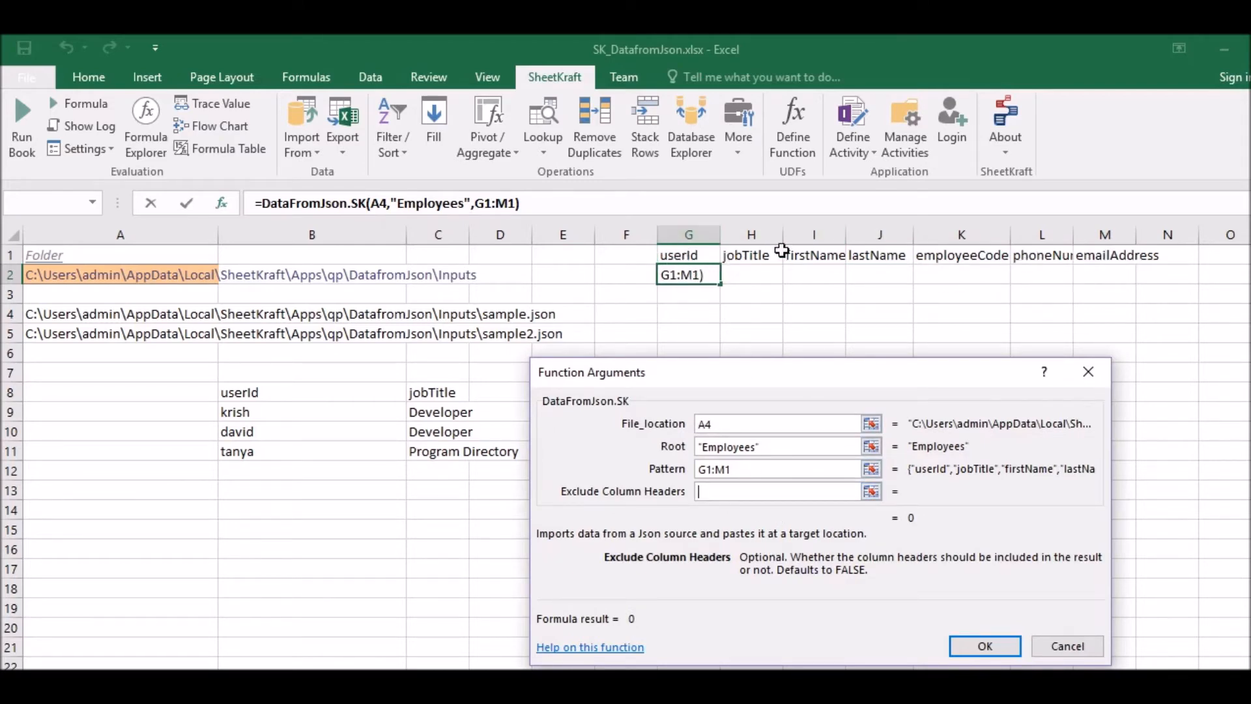
text(true)
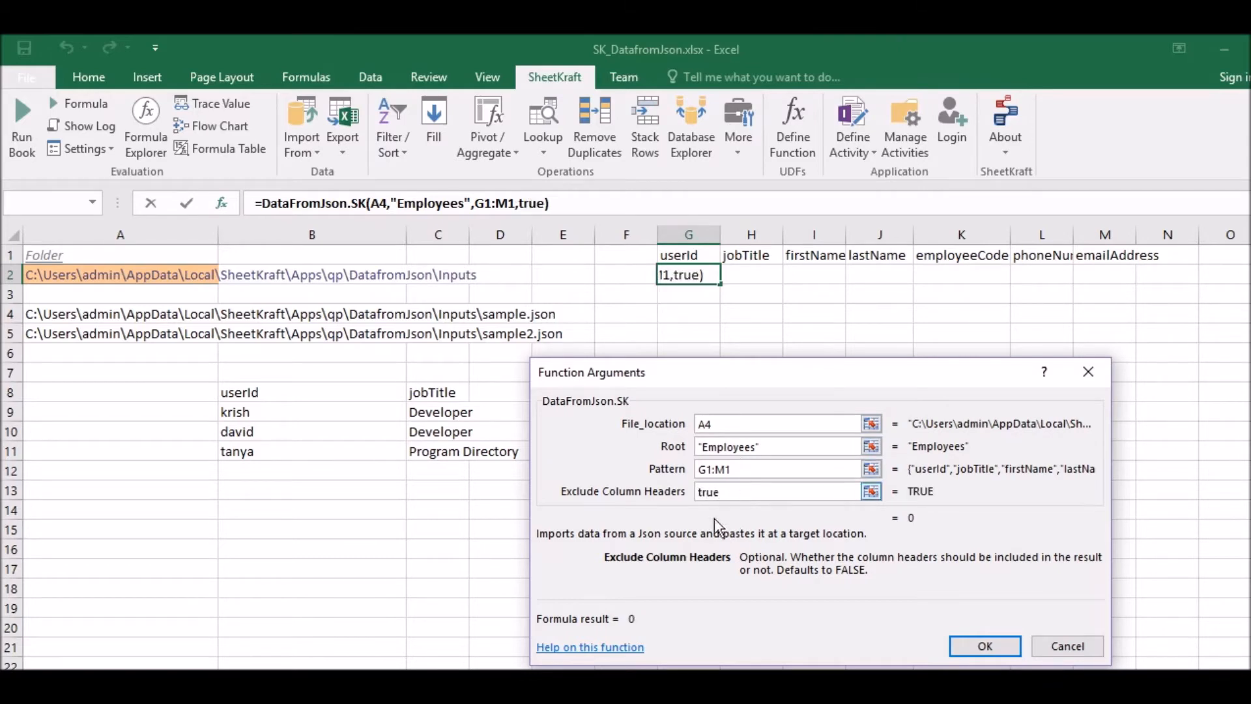
- Confirm the DataFromJson.SK arguments for G2 and calculate the formula as an array formula
click(977, 644)
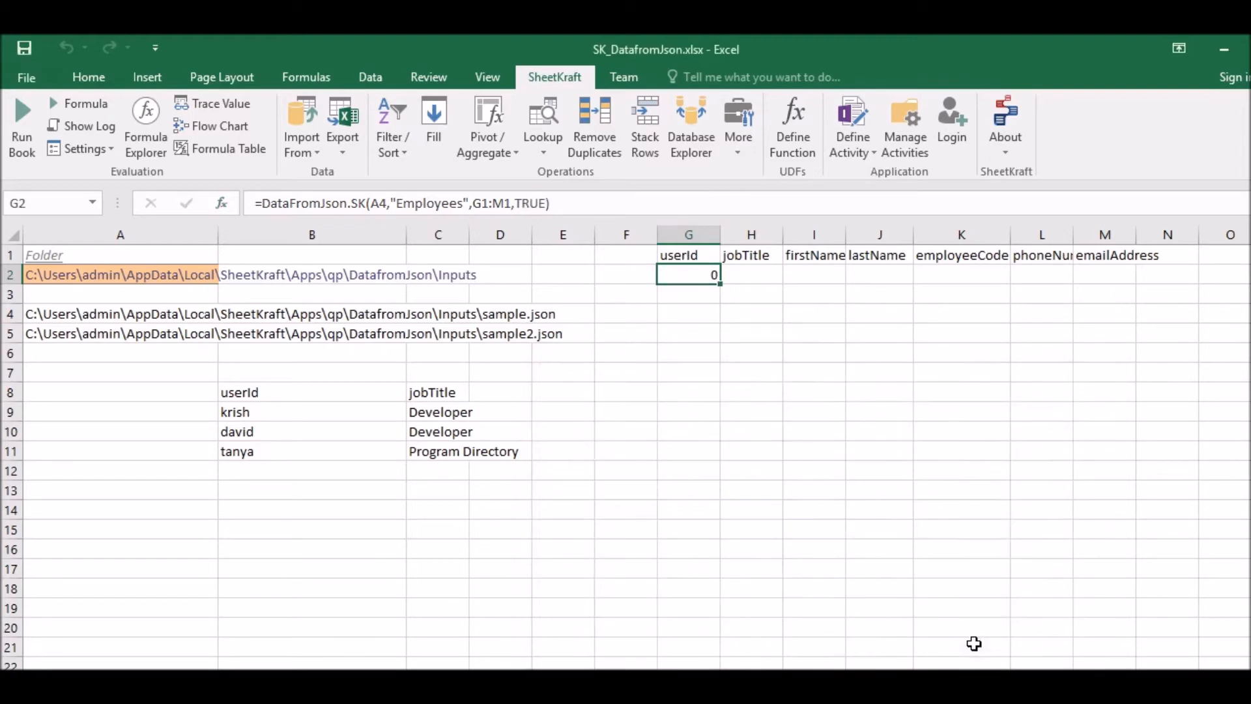
click(607, 202)
key(ctrl+shift+Return)
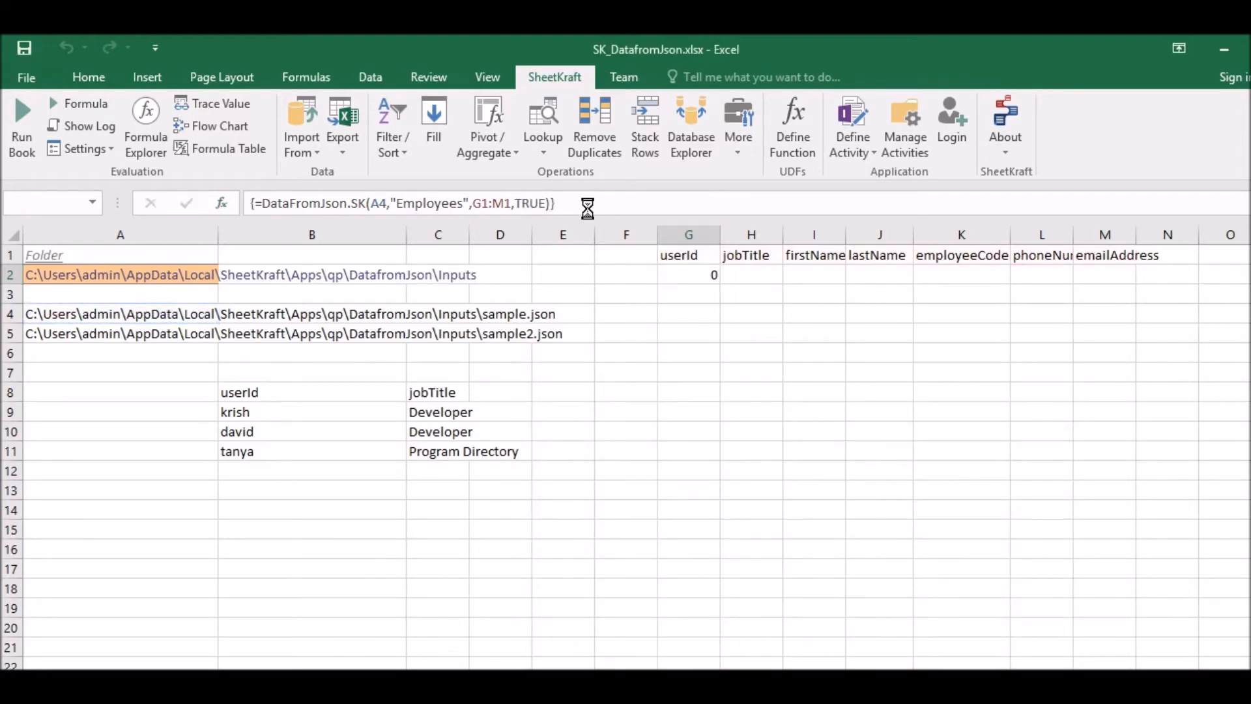
- Compare the imported employee records in G2:M4 with the full contents of sample.json in Notepad++, and return to Excel
drag(694, 277, 1127, 317)
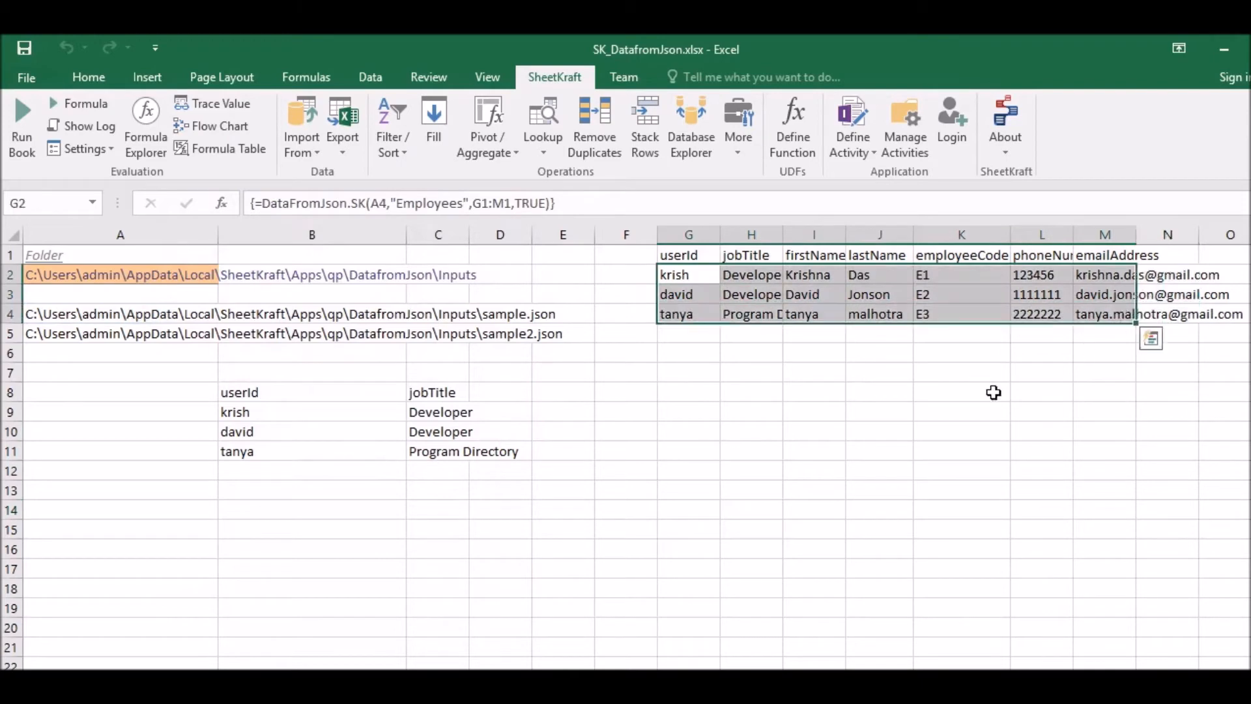
click(878, 413)
mouse_move(311, 691)
click(311, 661)
click(353, 499)
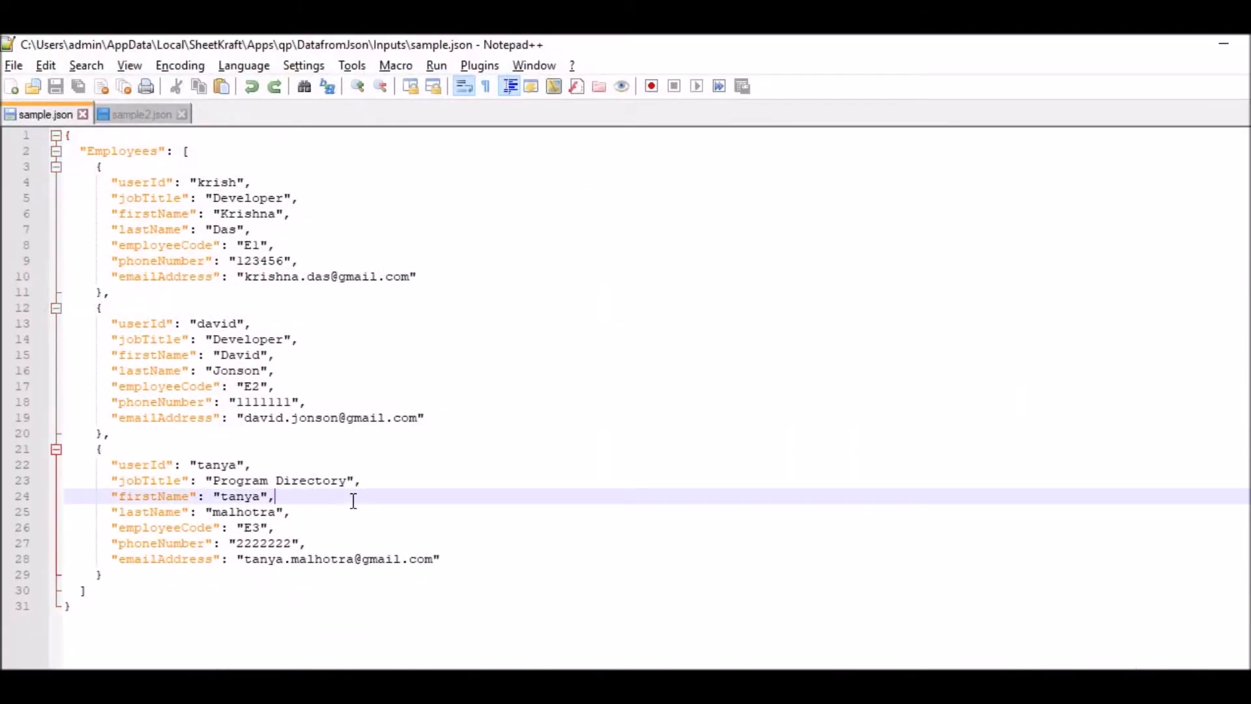
drag(105, 617, 56, 133)
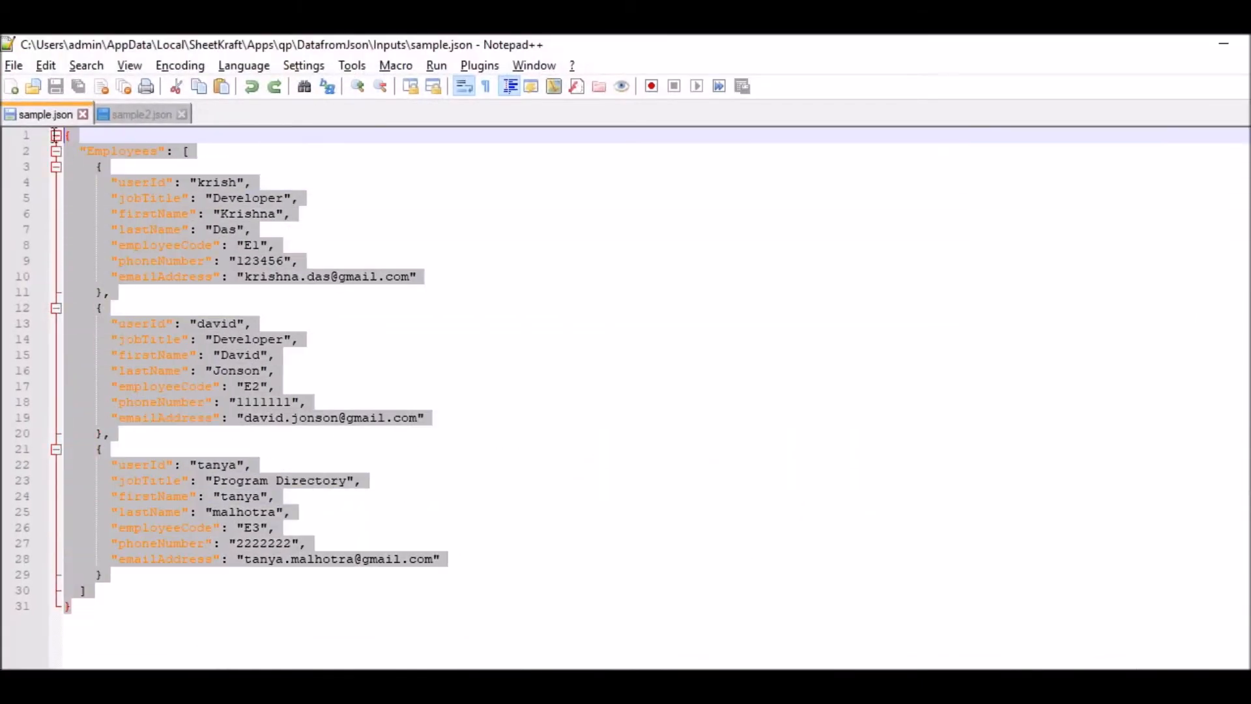
click(258, 501)
click(1212, 47)
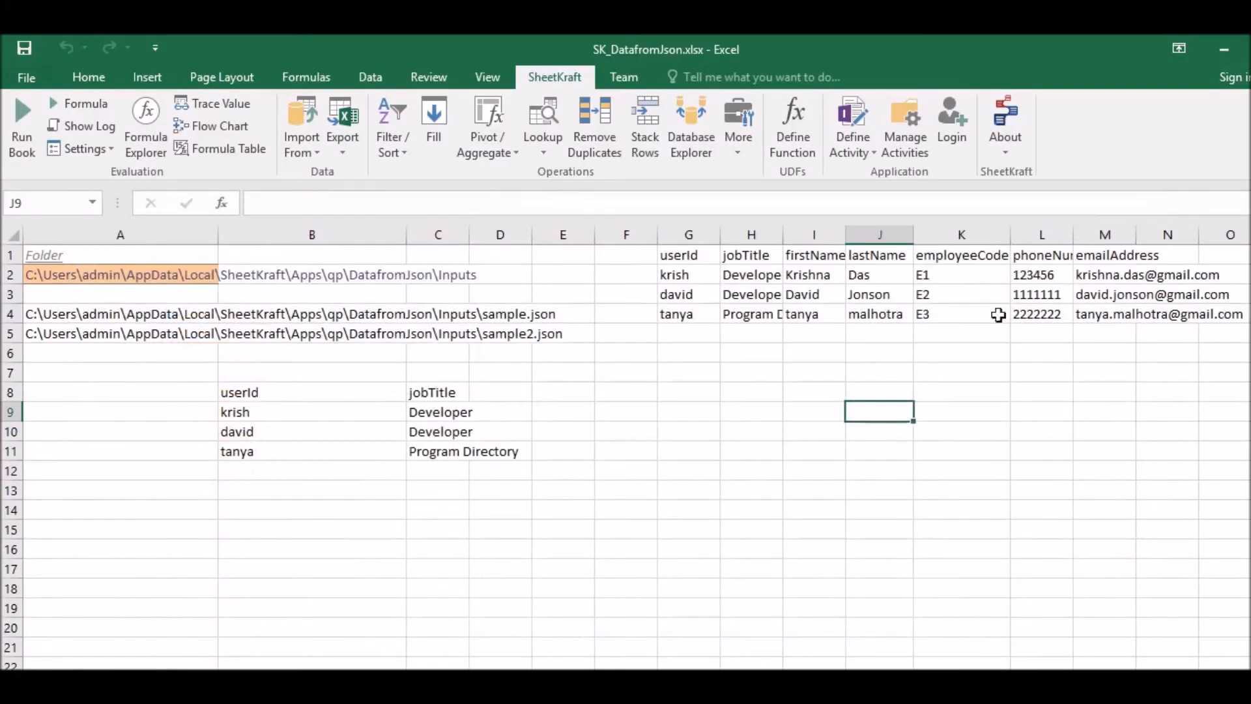
- Review the header range G1:M1 above the imported employee records
click(957, 314)
click(677, 443)
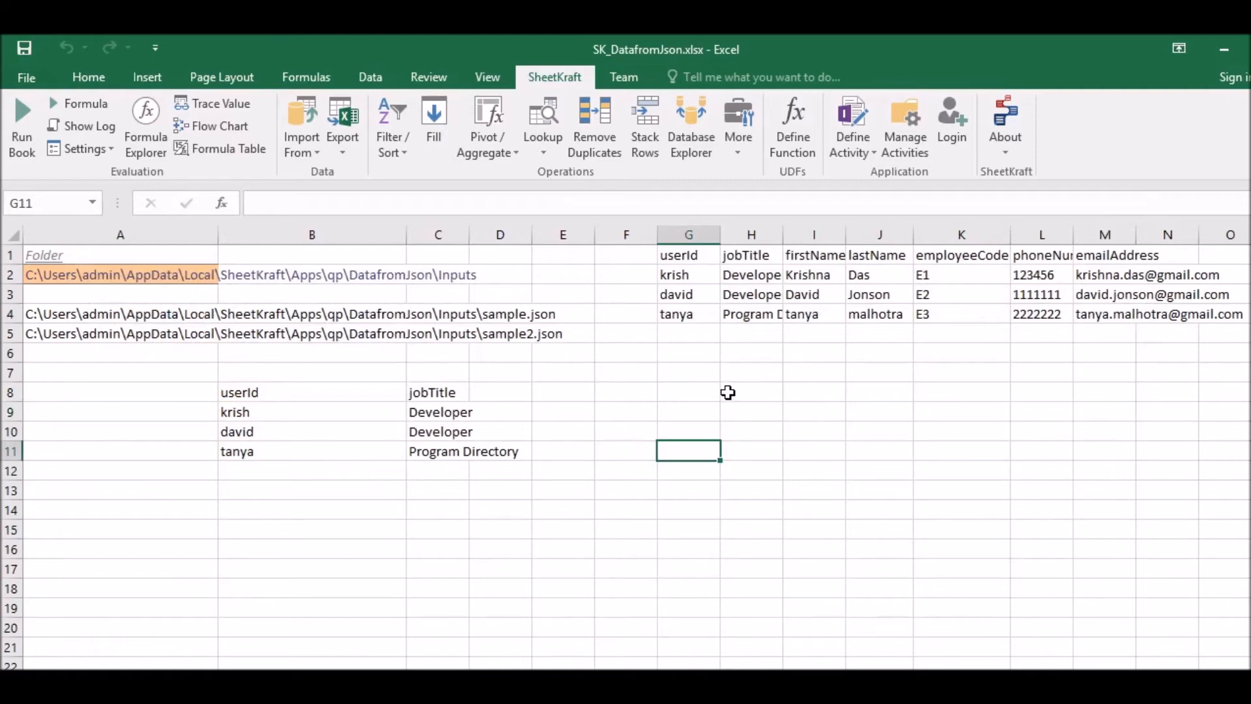
drag(684, 256, 1081, 249)
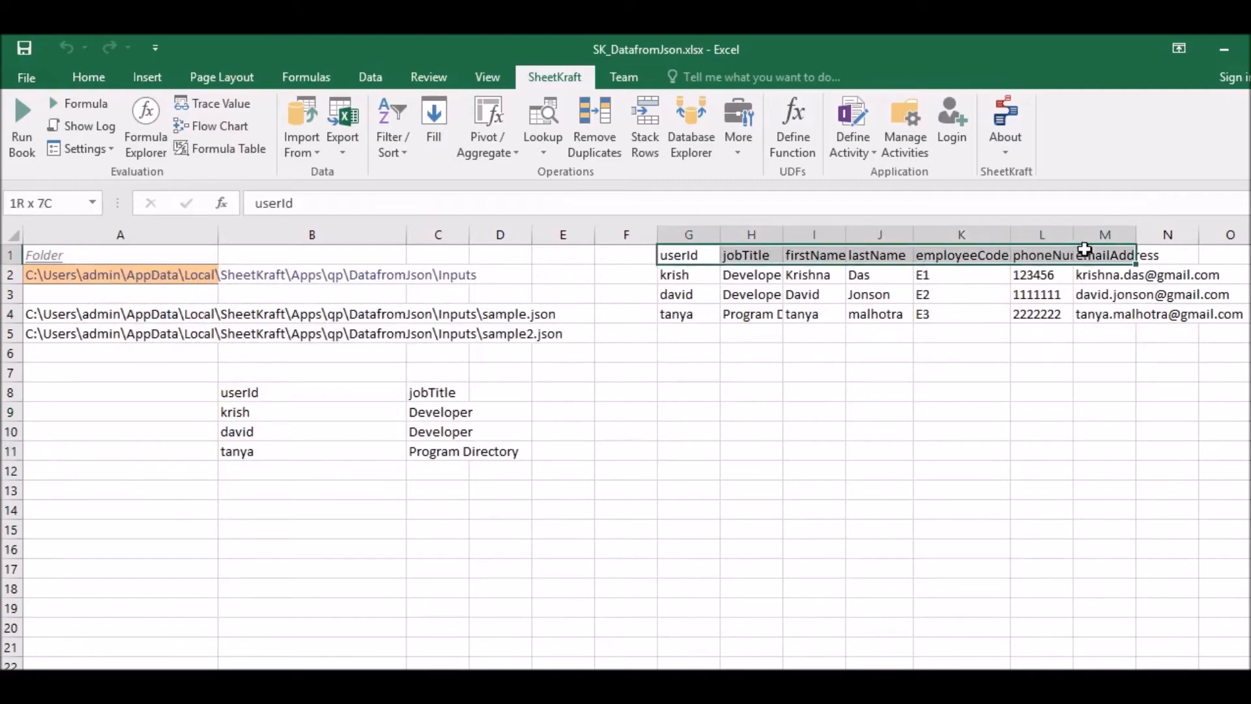
click(801, 415)
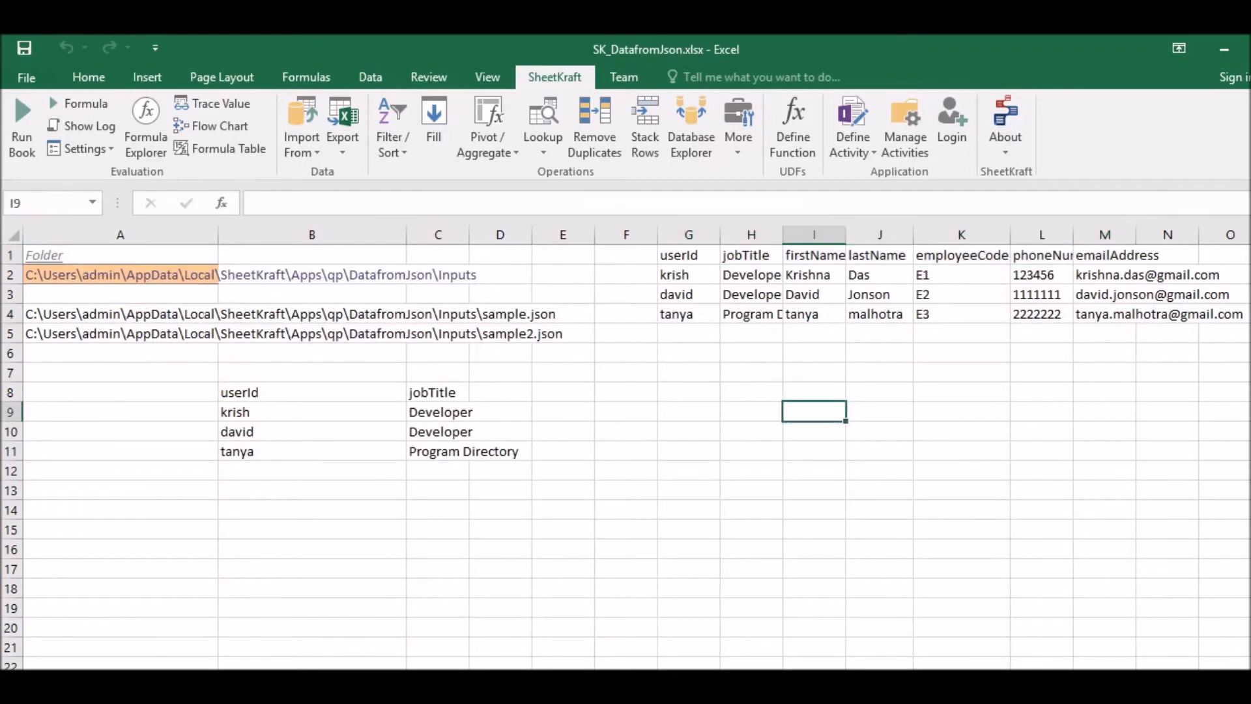
click(664, 530)
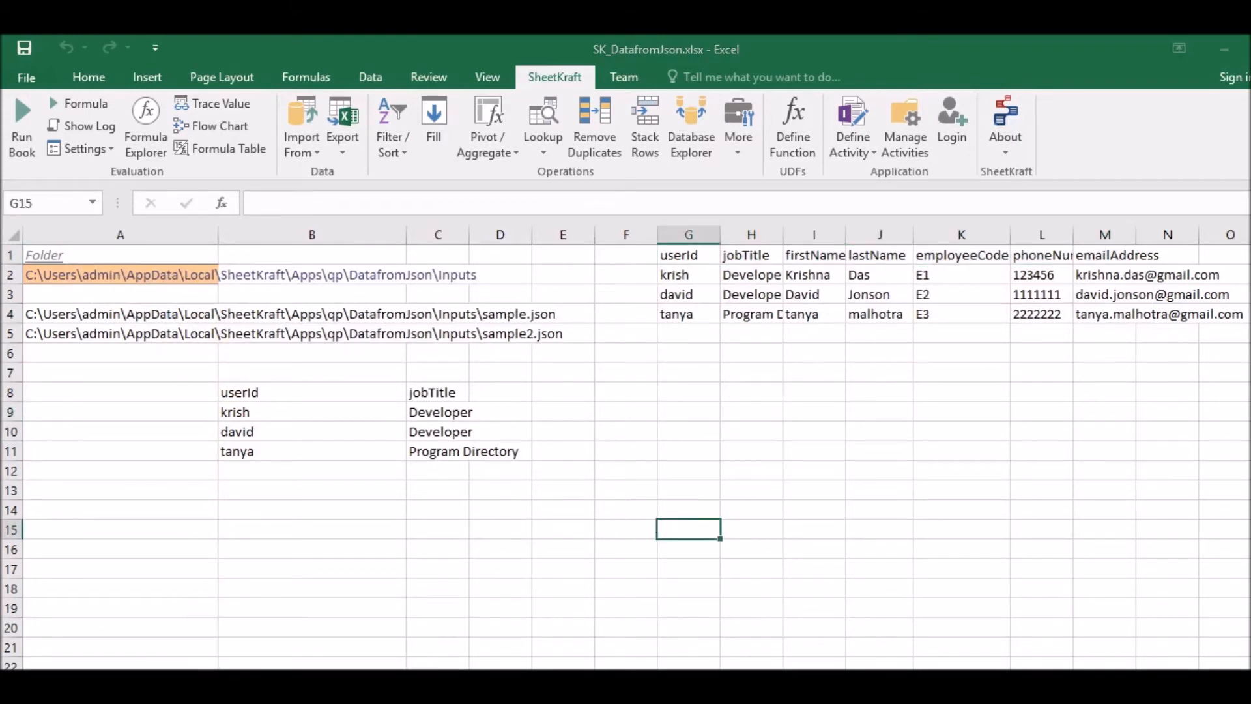
- Switch to sample2.json in Notepad++ and examine the nested array under the employeeCode key
key(alt+Tab)
click(136, 116)
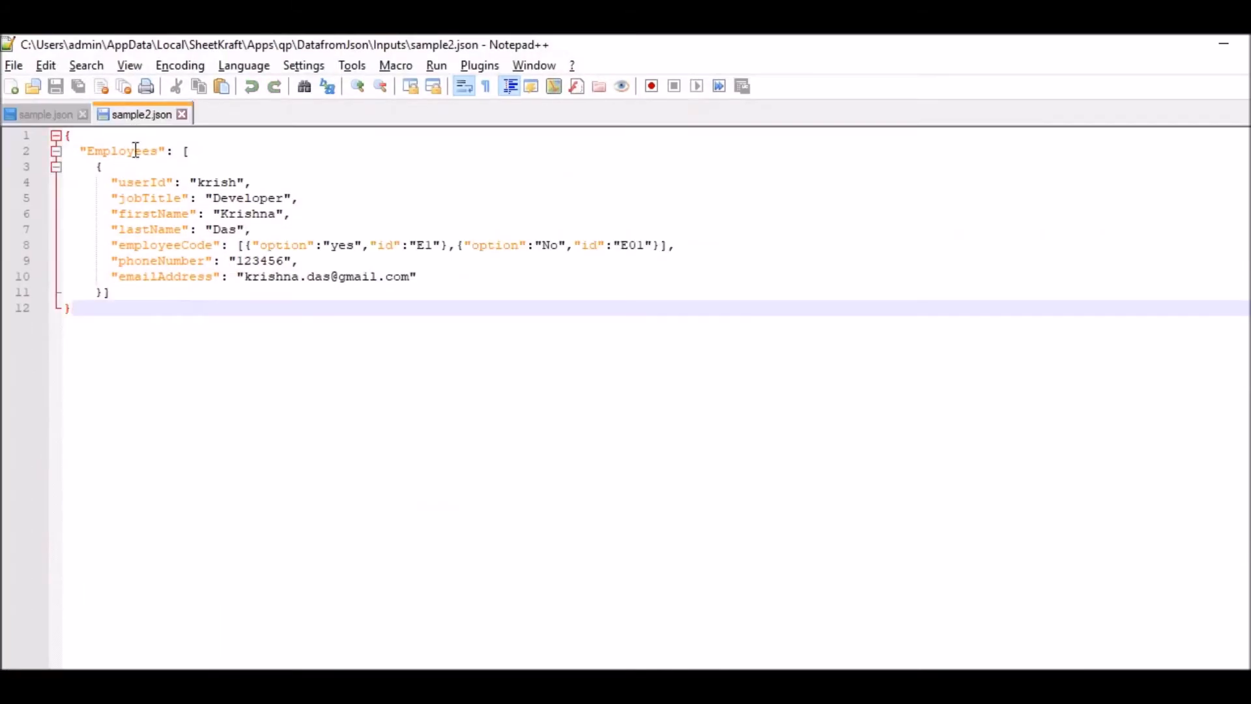
drag(113, 245, 224, 245)
click(306, 245)
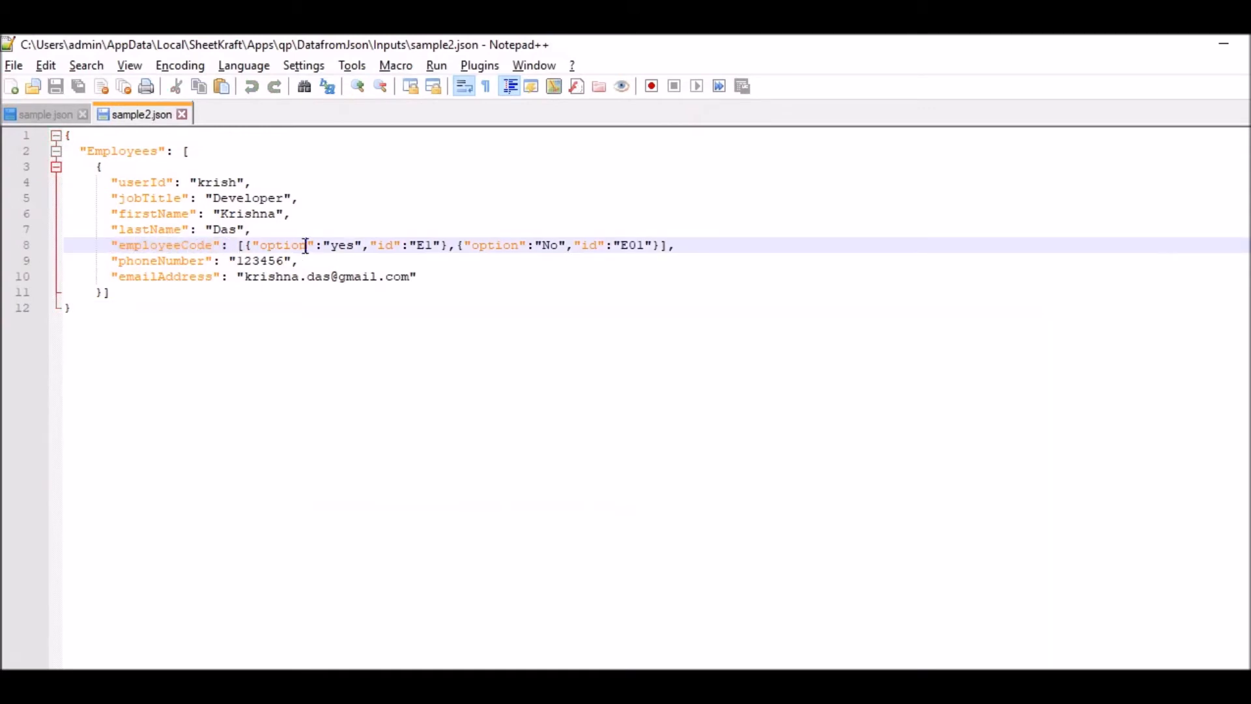
- Examine the two objects in the employeeCode array of sample2.json, including the id value in the first one
drag(240, 245, 678, 244)
click(385, 264)
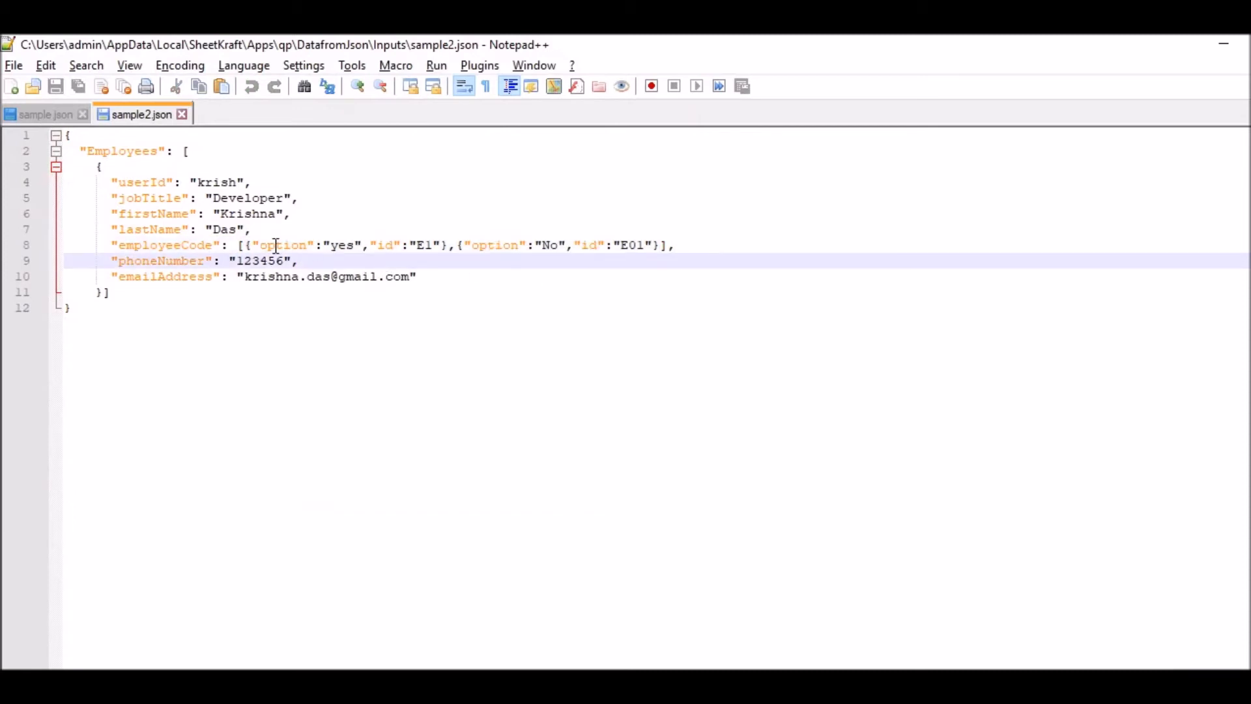
click(247, 246)
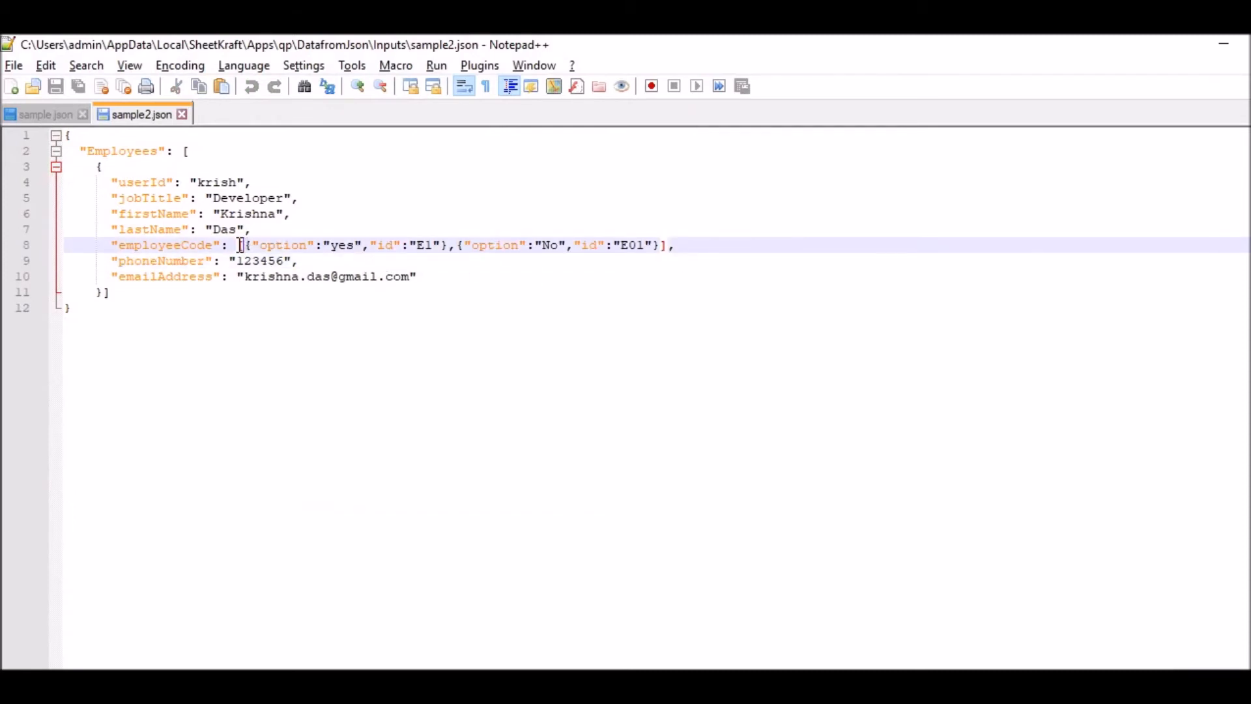
drag(240, 245, 673, 248)
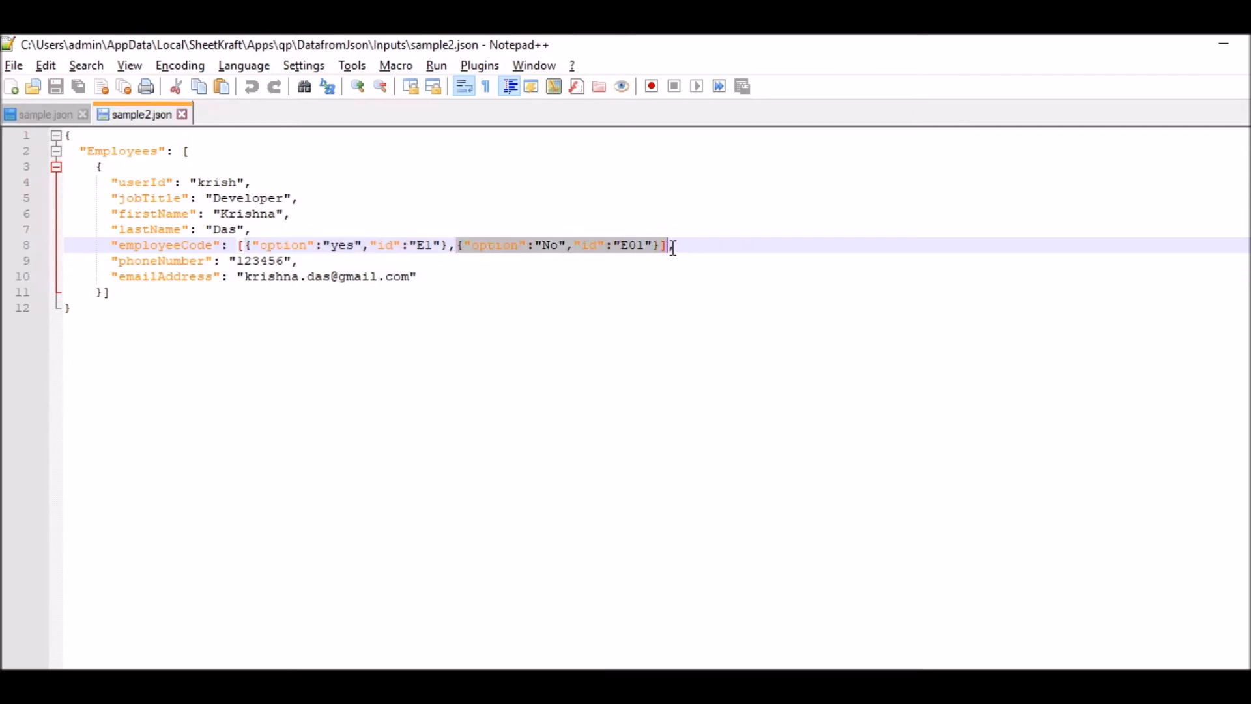
click(245, 245)
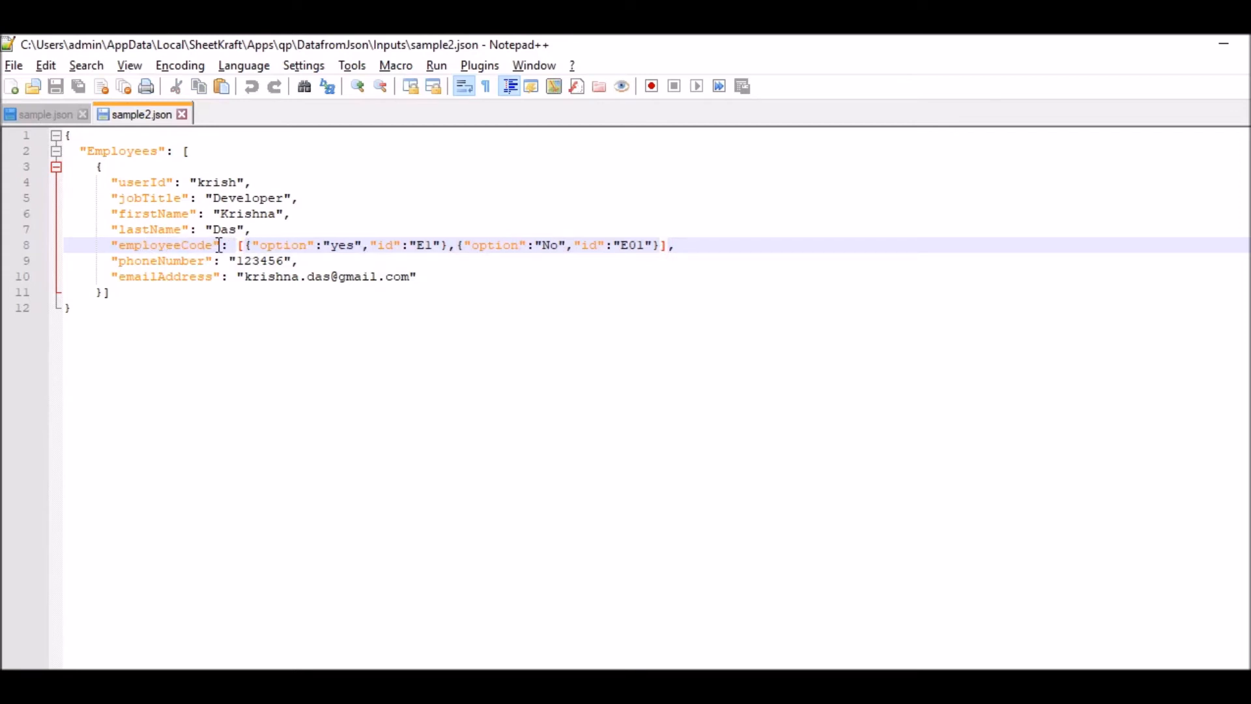
drag(216, 245, 142, 245)
click(246, 246)
drag(410, 244, 441, 244)
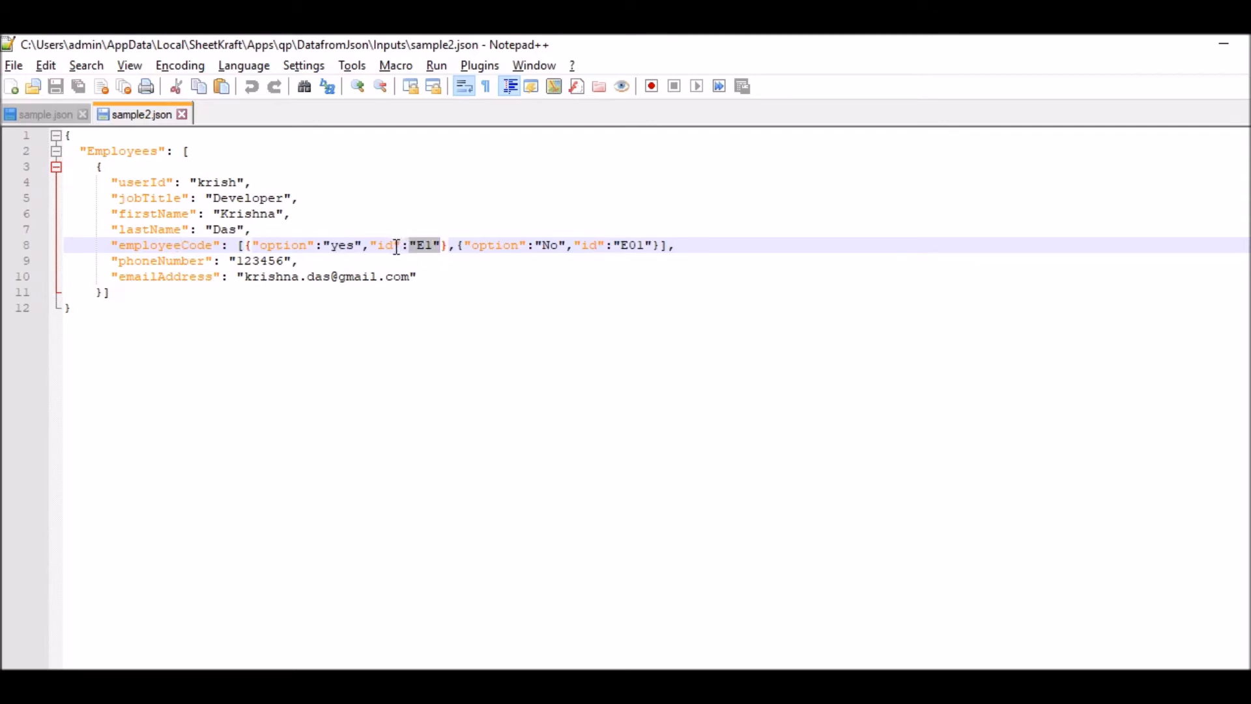
click(185, 246)
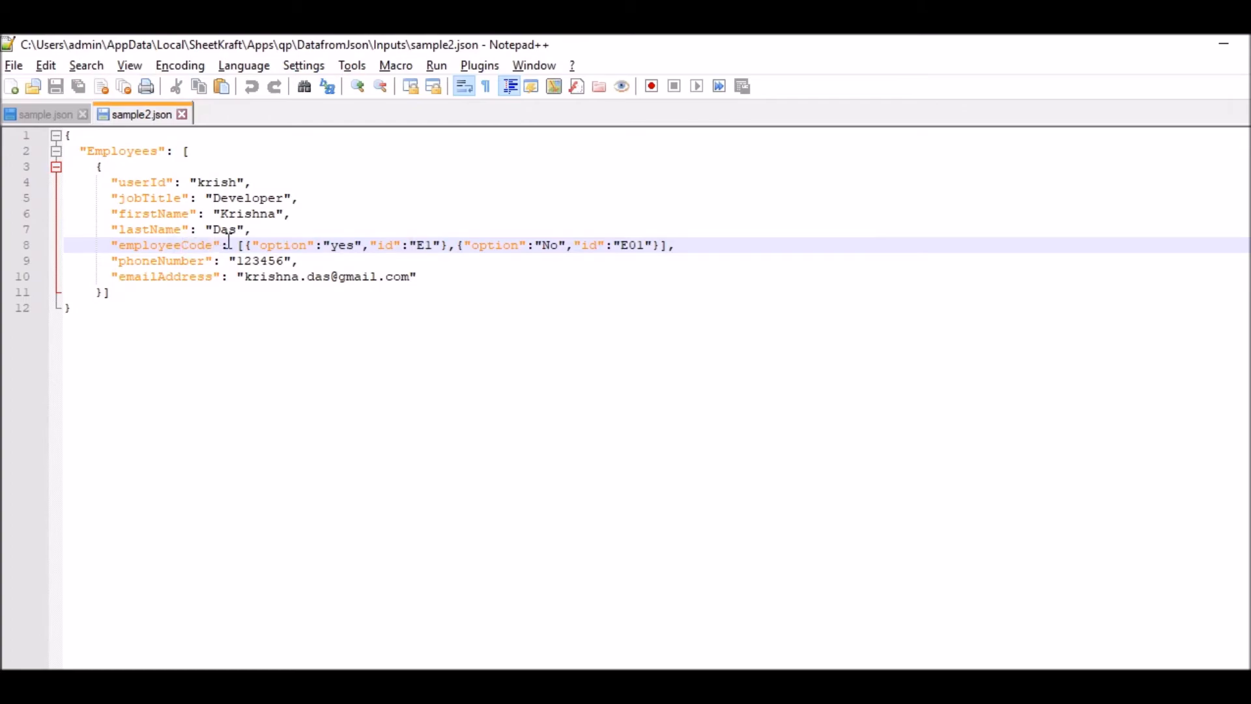
- Switch back to Excel and copy the employeeCode header from K1 into G10
click(443, 681)
click(706, 392)
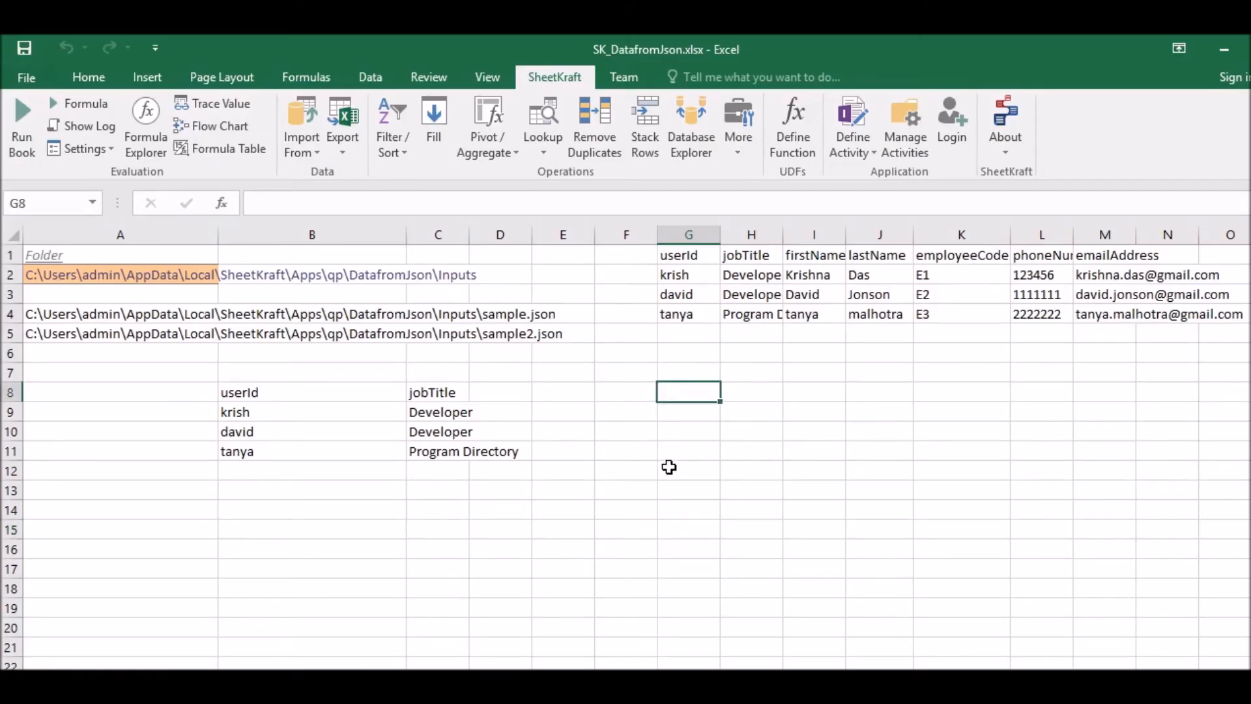
click(769, 427)
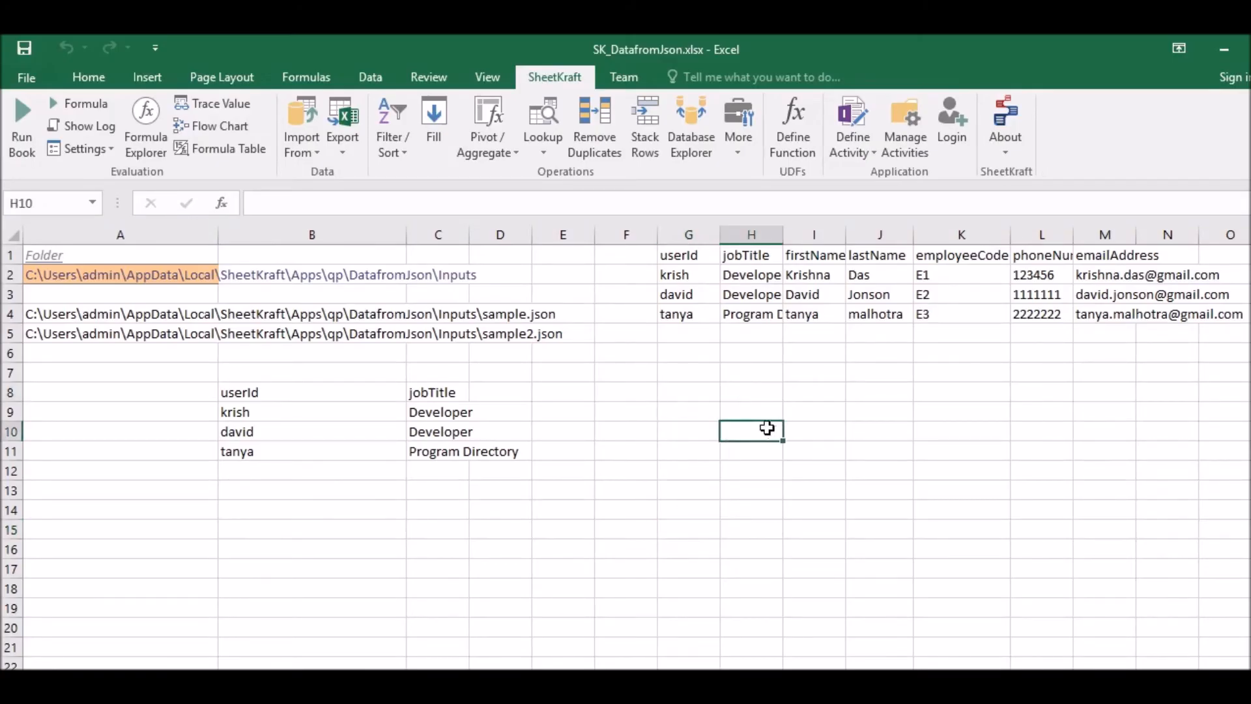
click(697, 491)
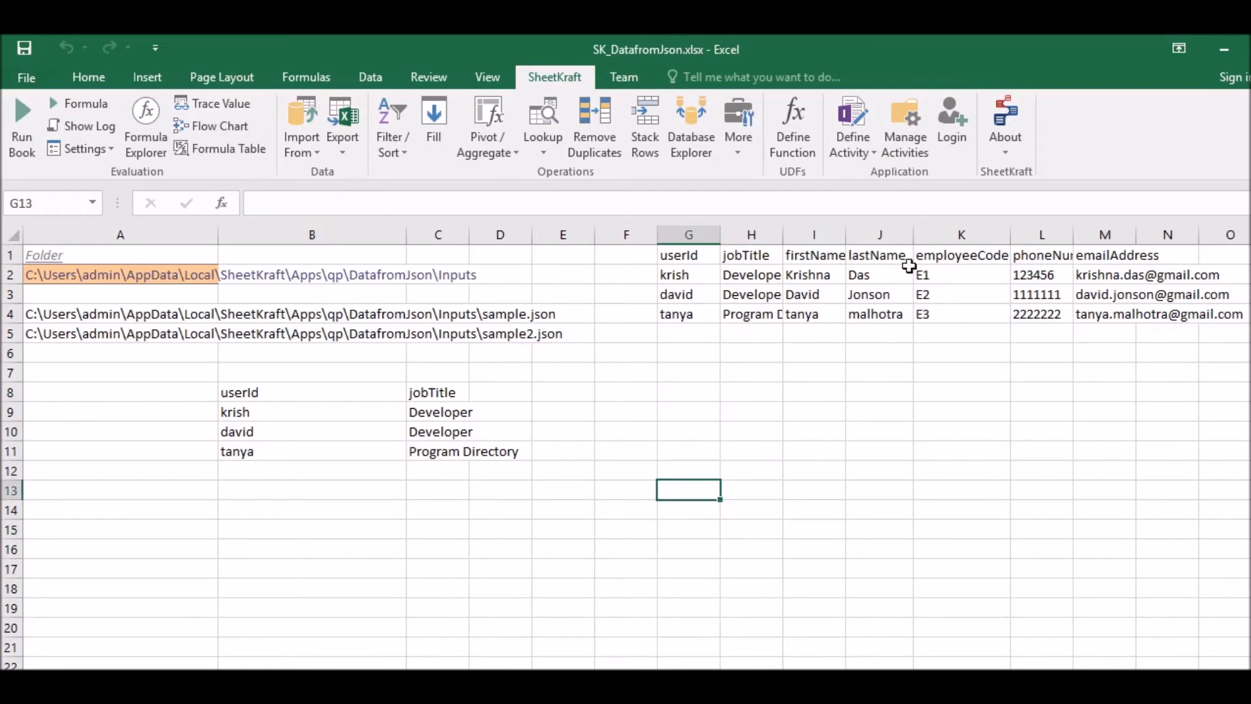
click(958, 256)
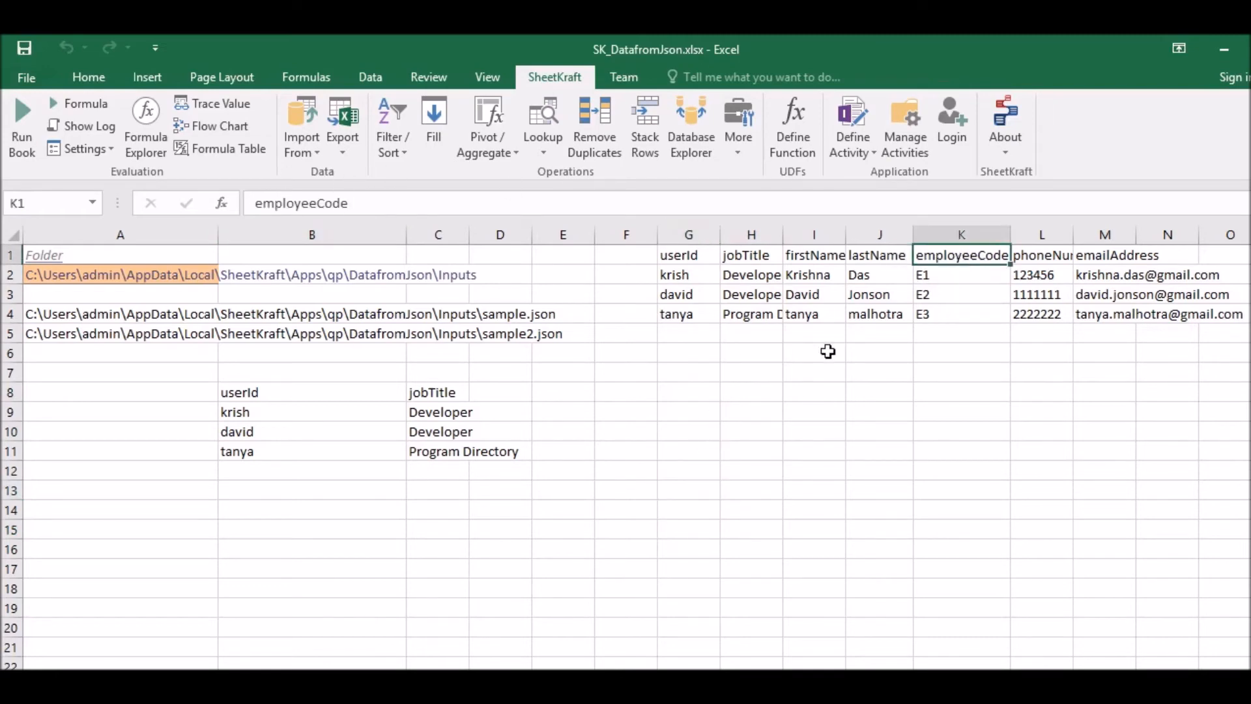
key(ctrl+c)
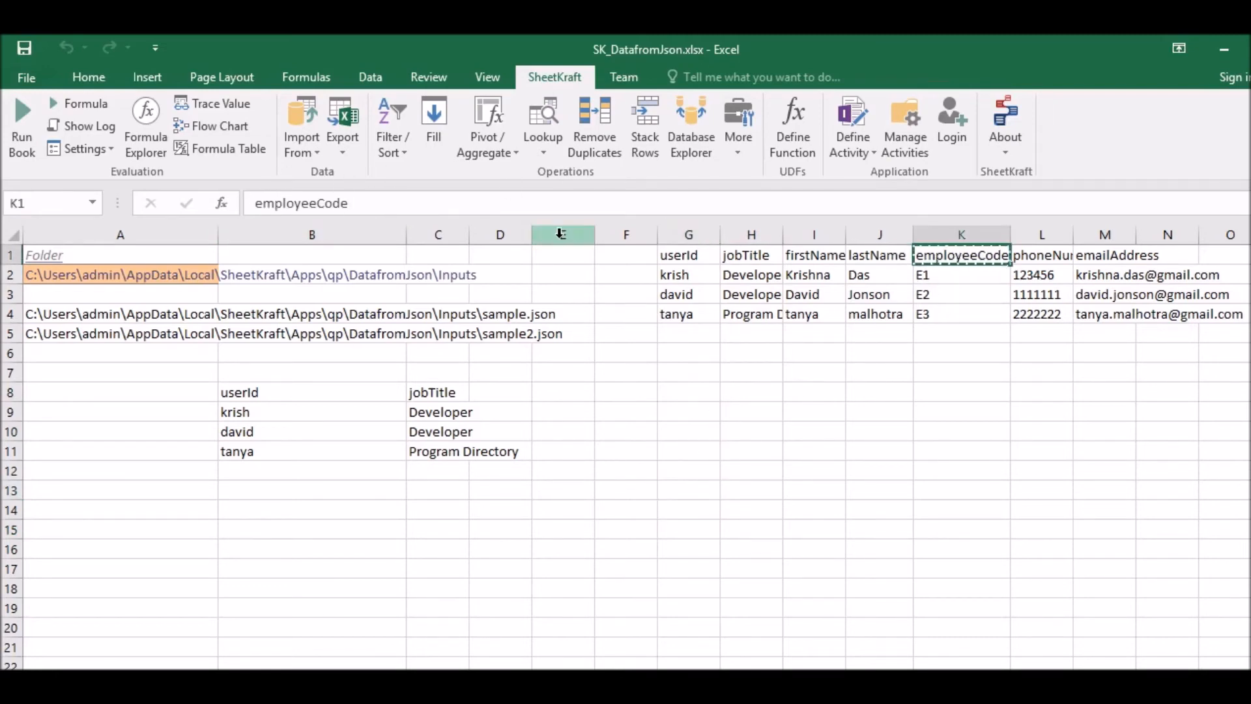
click(706, 429)
key(ctrl+v)
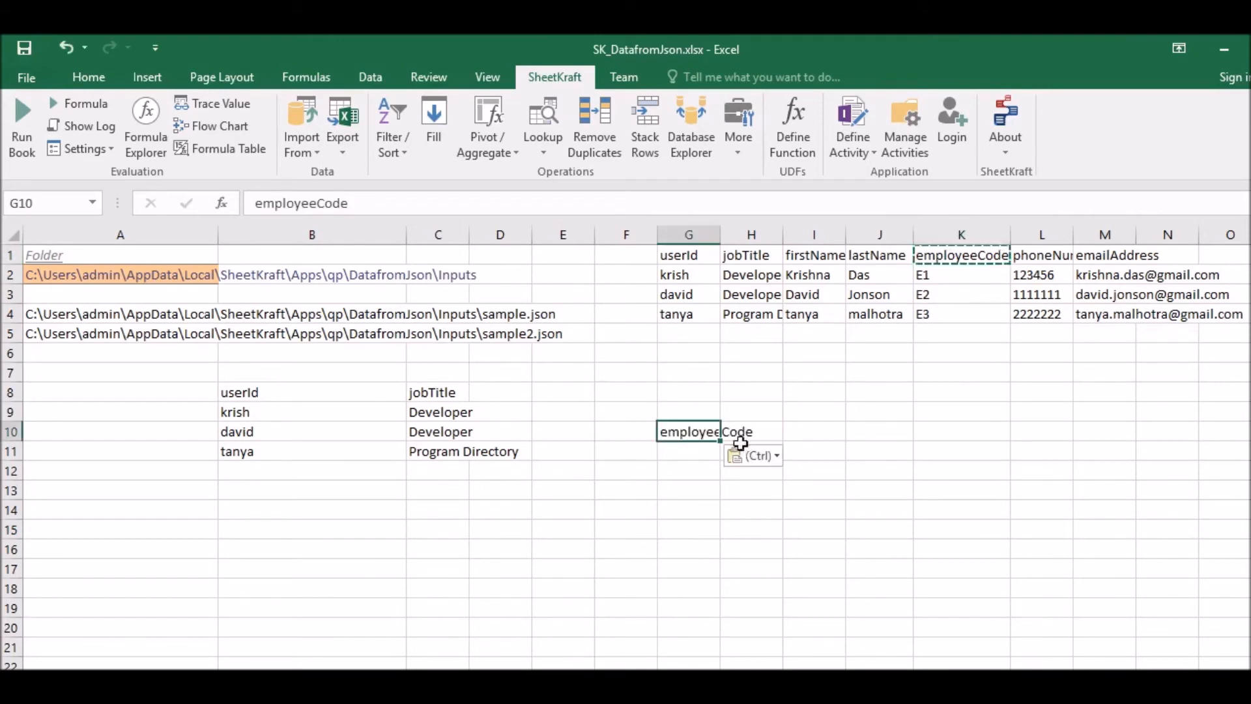
- Extend the header text in G10 to employeeCode[0].id
click(372, 204)
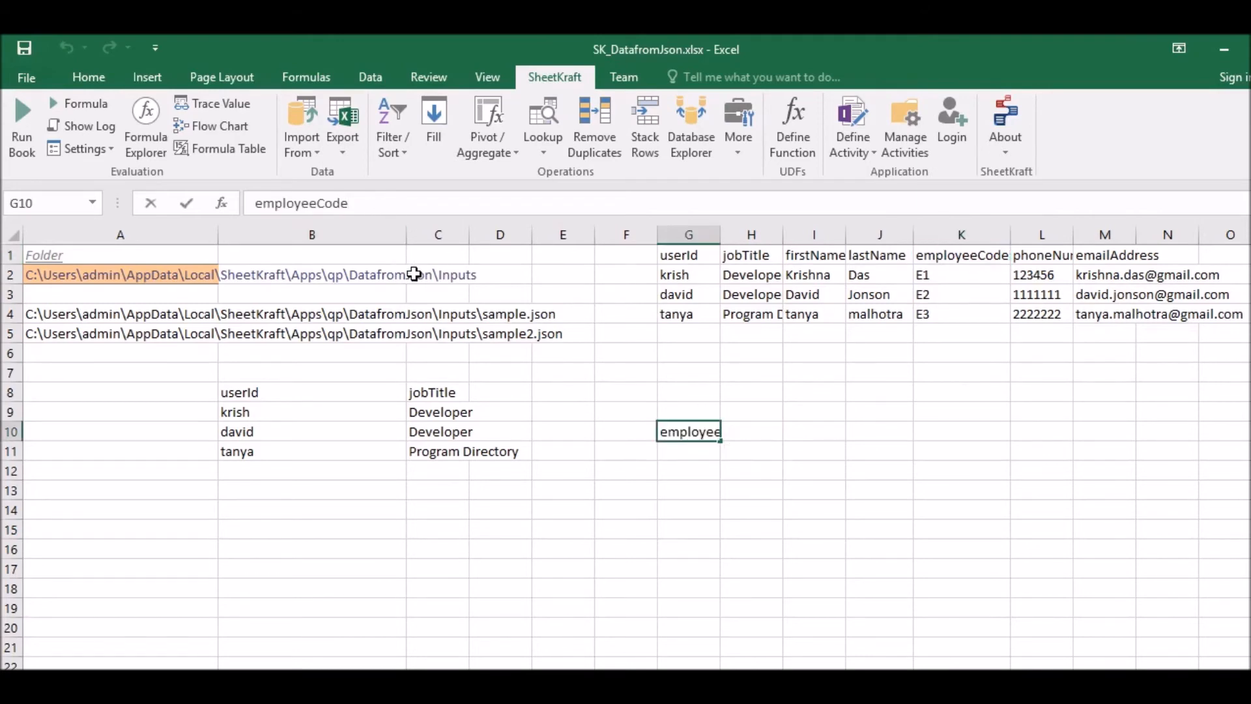
text([0)
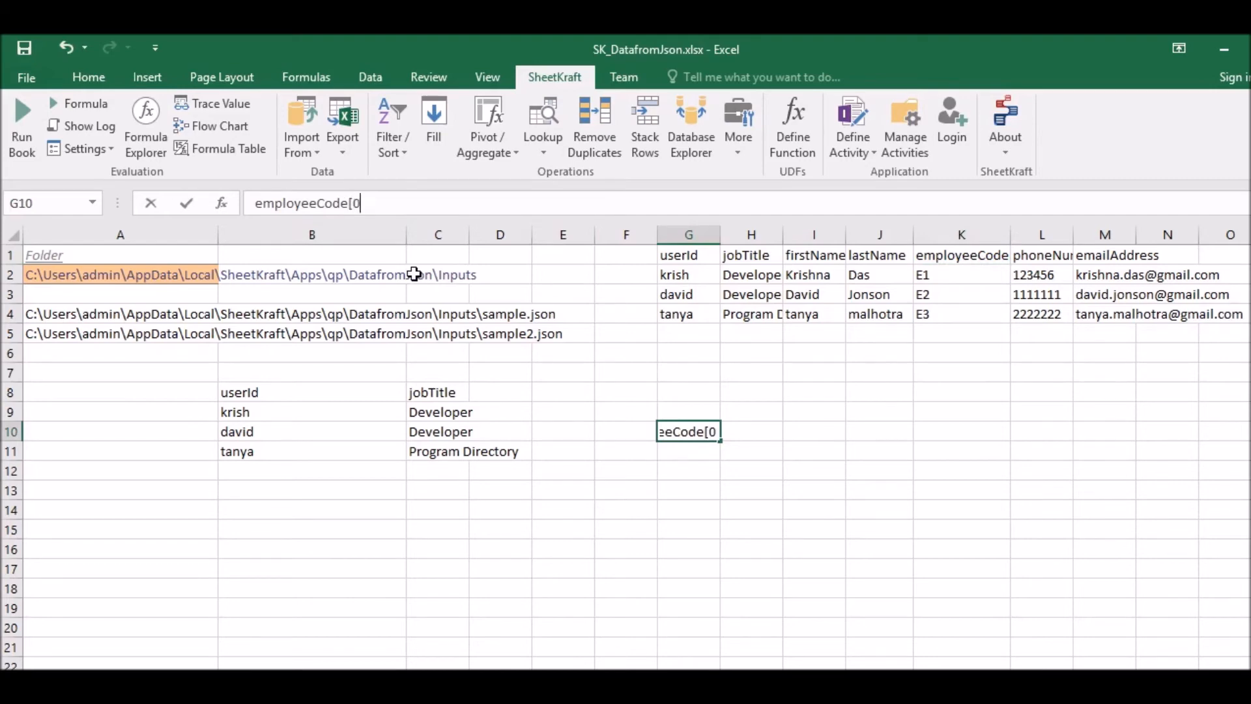
text(].i)
text(d)
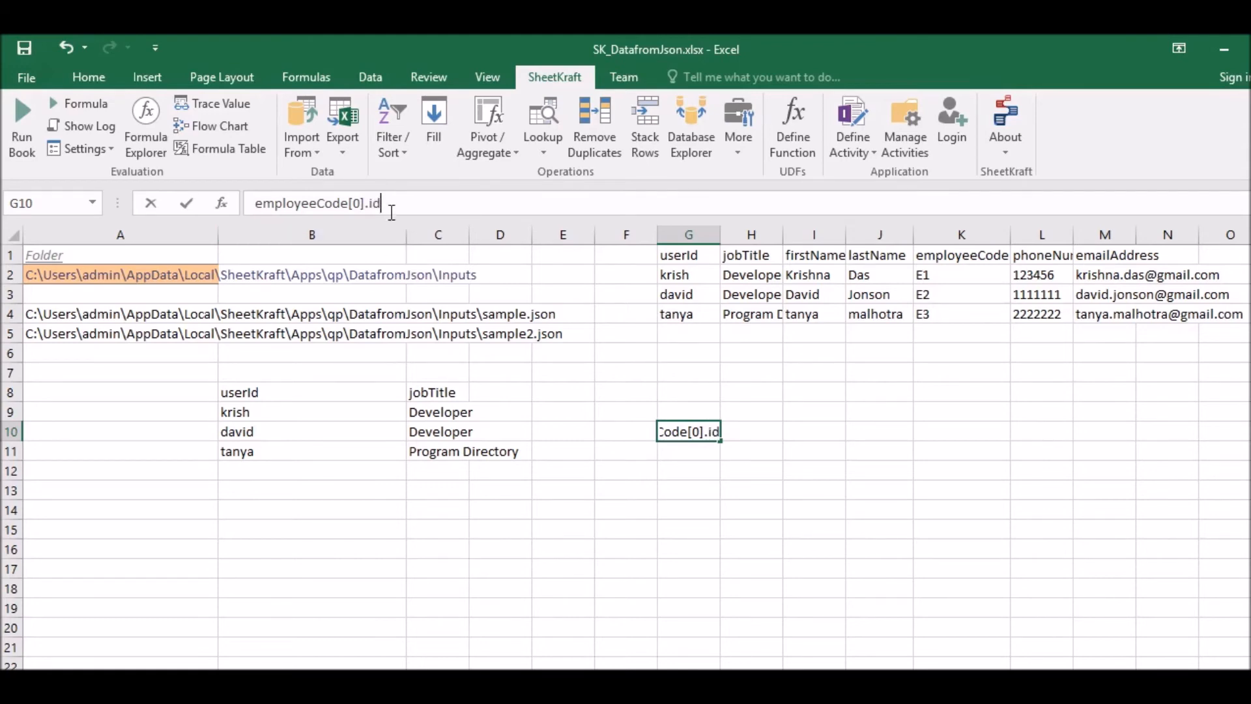
key(Return)
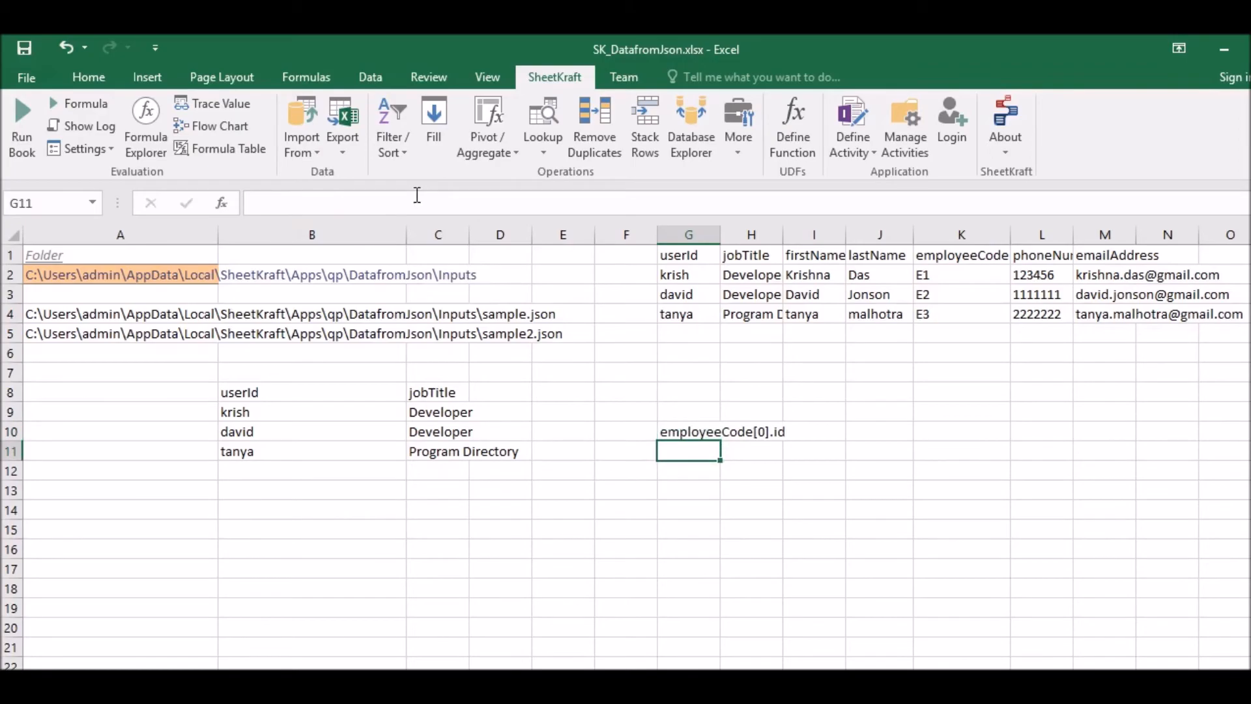
- Check the option and id keys of the first employeeCode object in sample2.json, and return to Excel
click(311, 693)
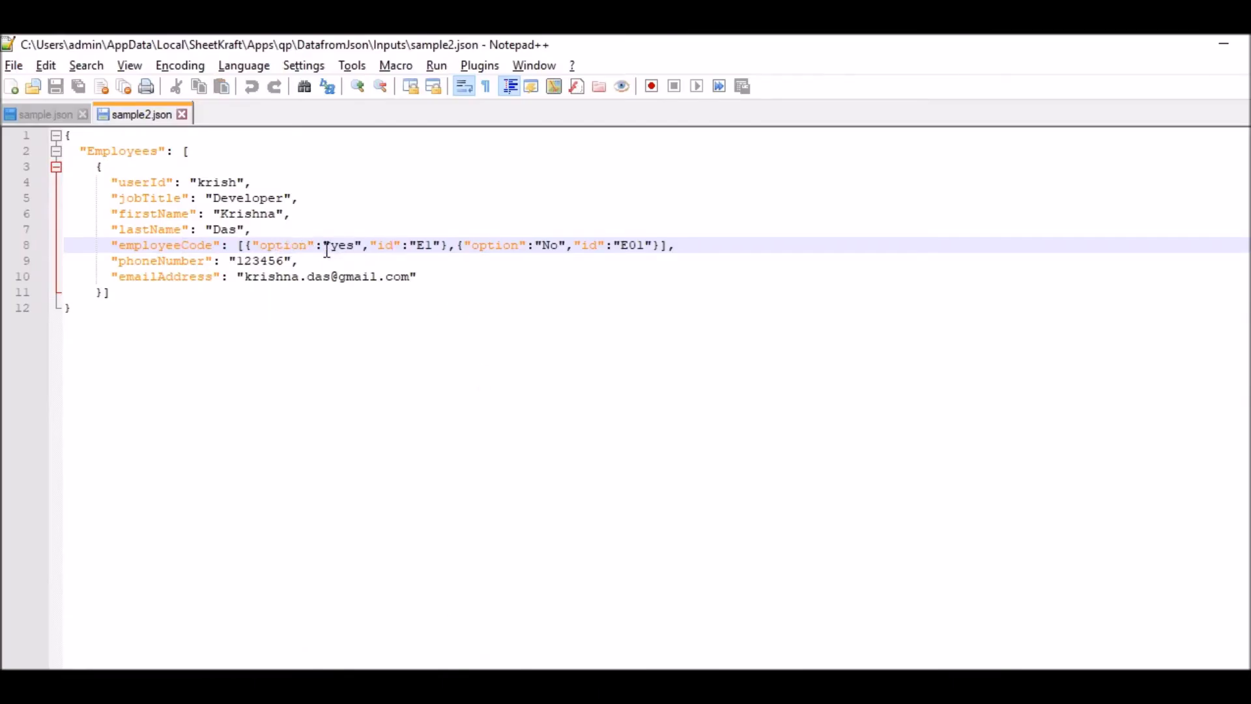
click(291, 246)
drag(377, 247, 417, 247)
click(348, 236)
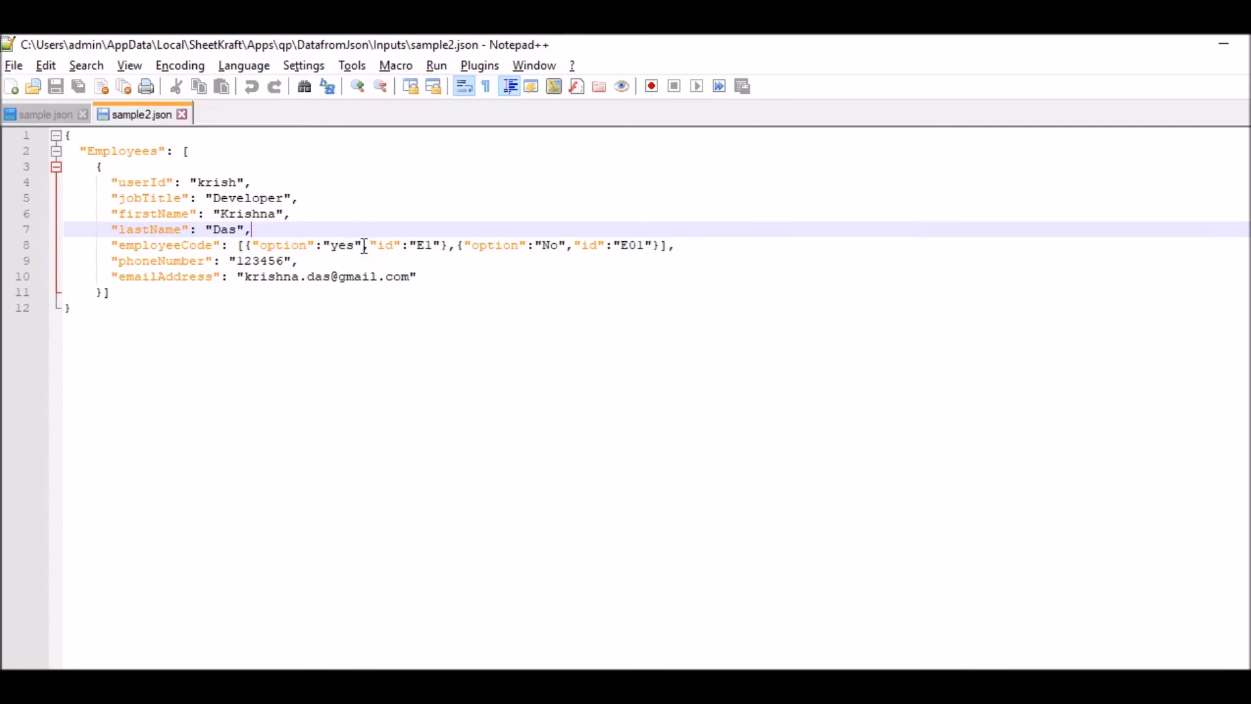
click(1224, 44)
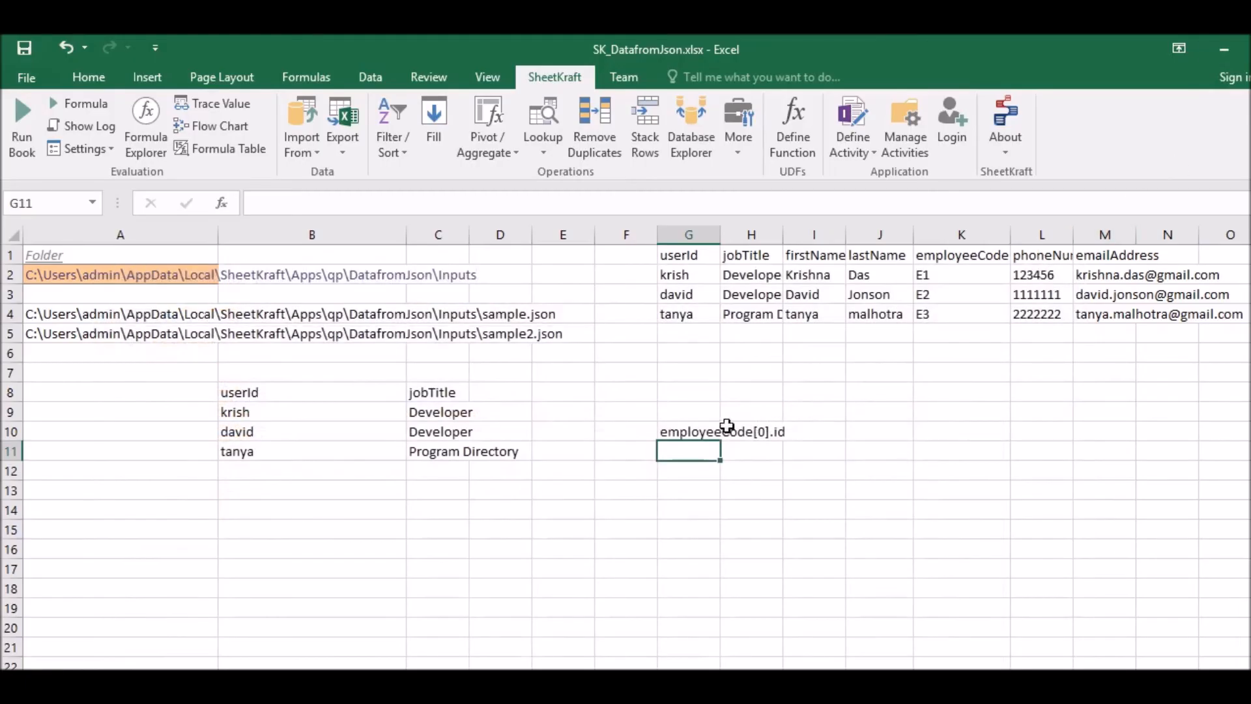
- Review the key name, array index and id parts of the pattern in G10, leaving the text as it is
click(688, 428)
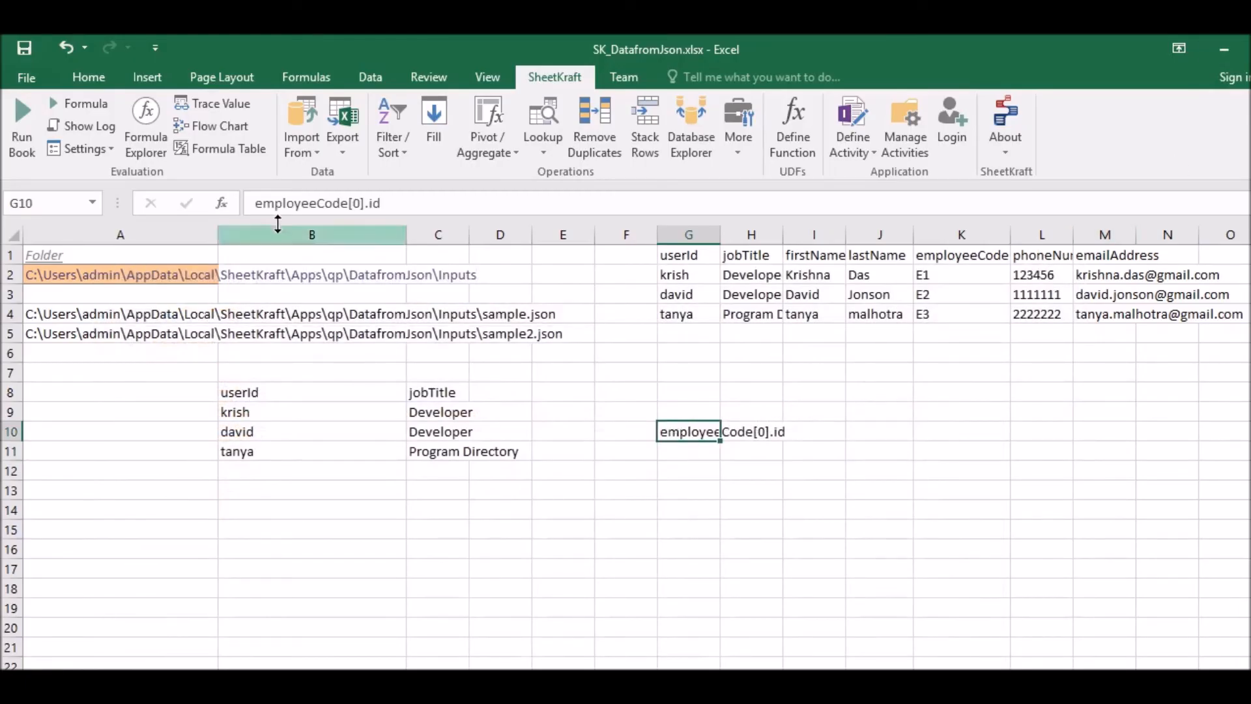
click(259, 203)
drag(255, 203, 347, 203)
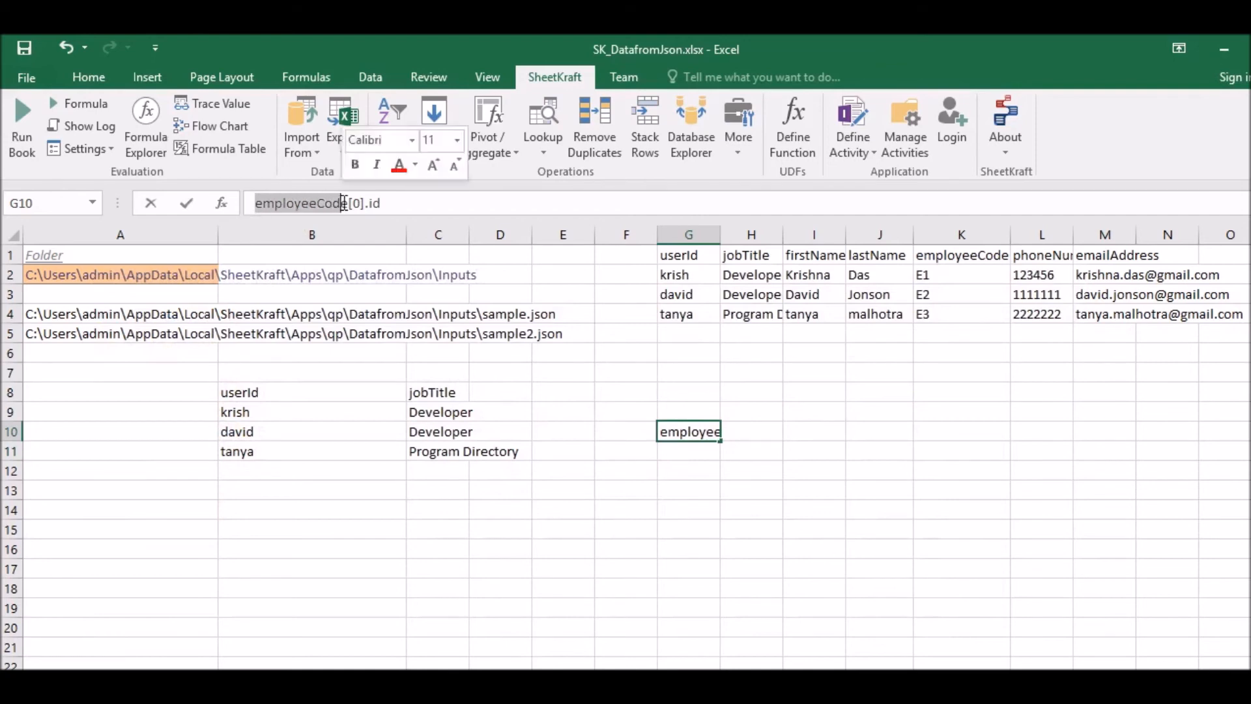
click(342, 203)
double_click(357, 203)
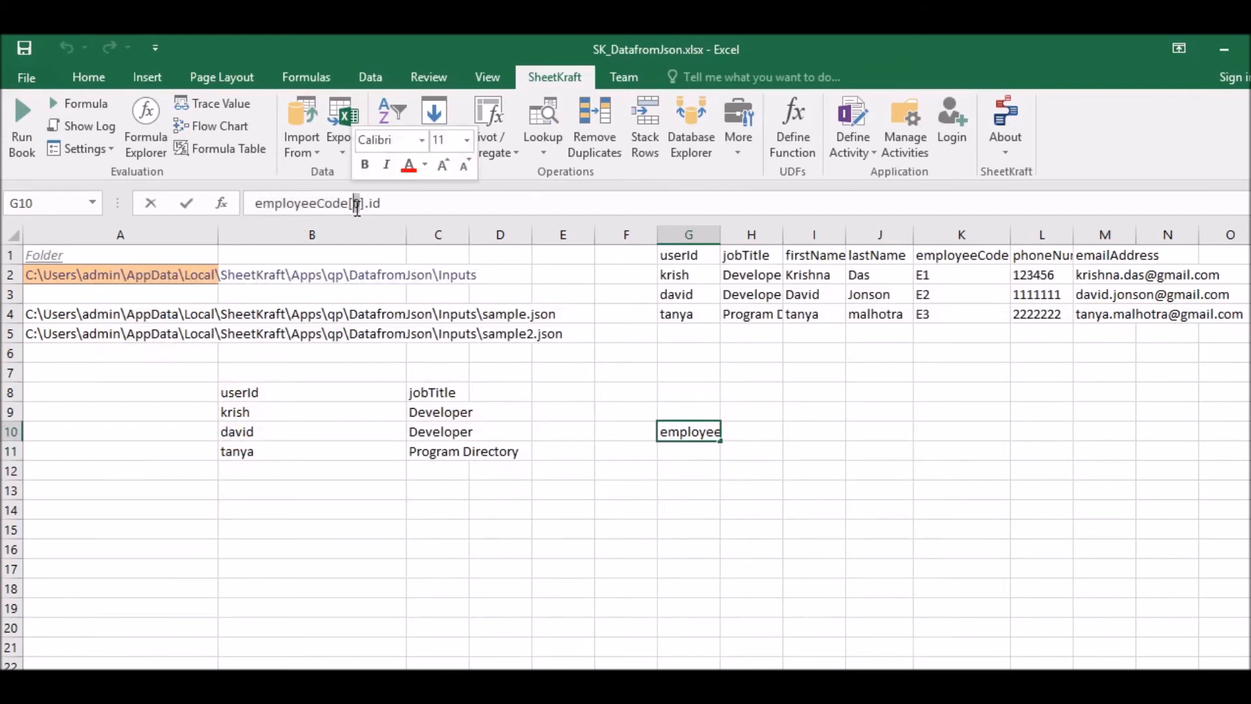
click(388, 204)
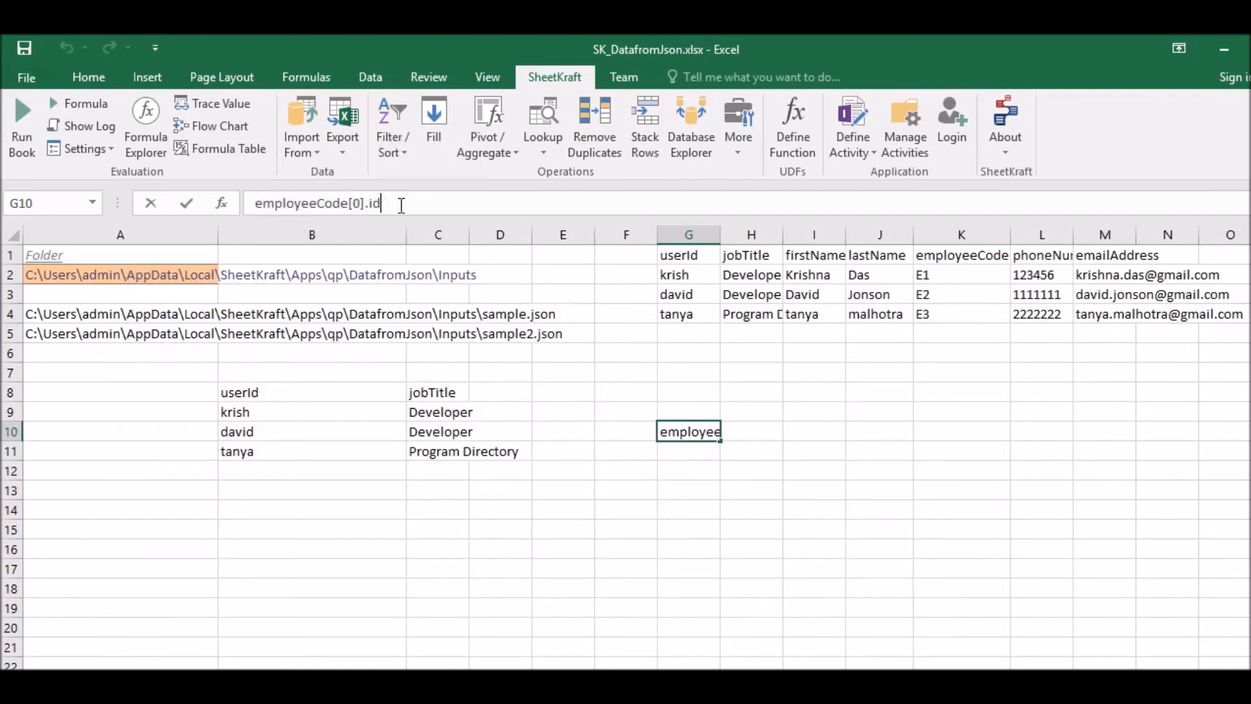
drag(383, 203, 372, 204)
click(355, 203)
triple_click(373, 203)
click(374, 202)
click(393, 204)
key(Return)
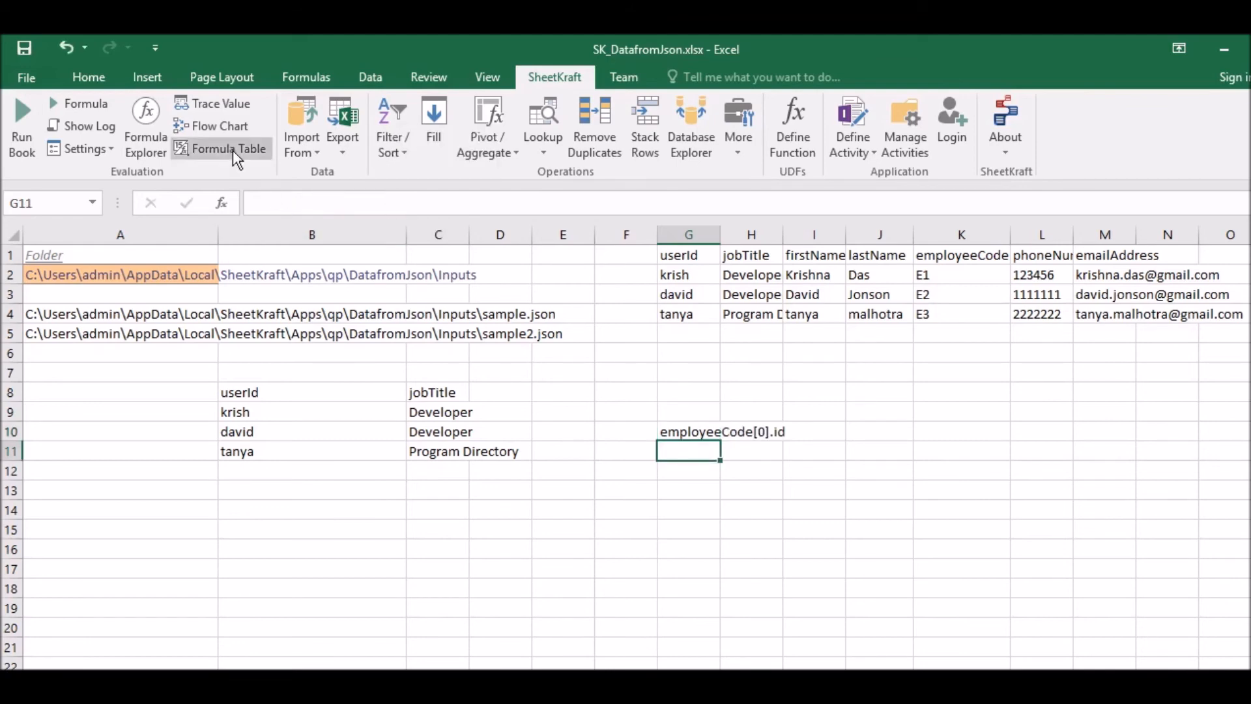
- Start a SheetKraft JSON import in G11 with A5, the sample2.json path, as the file location
click(298, 149)
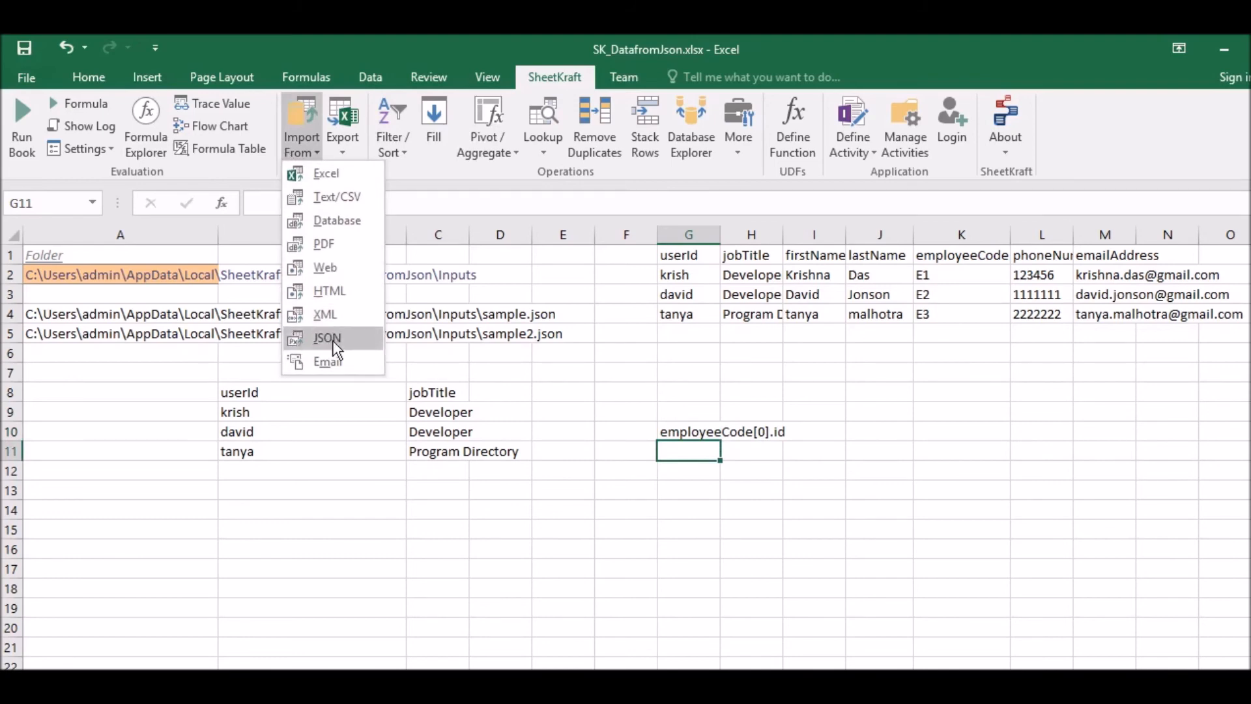
click(329, 338)
click(109, 308)
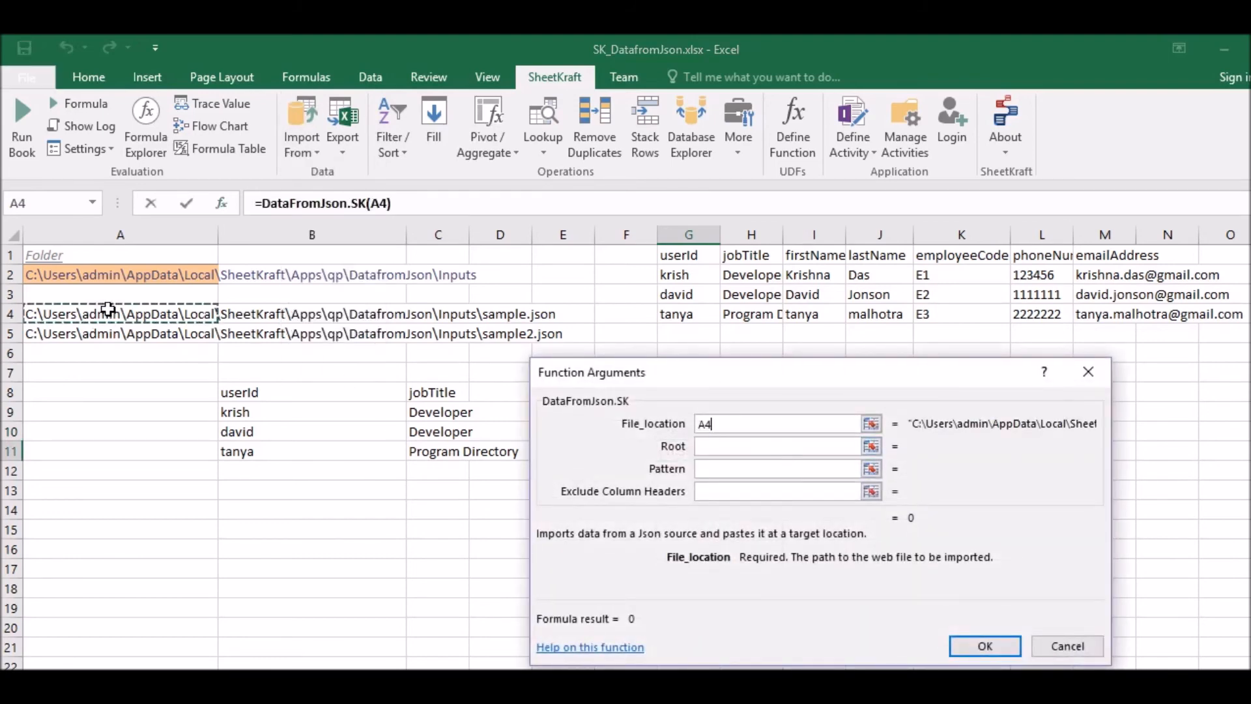
click(114, 332)
drag(678, 374, 804, 264)
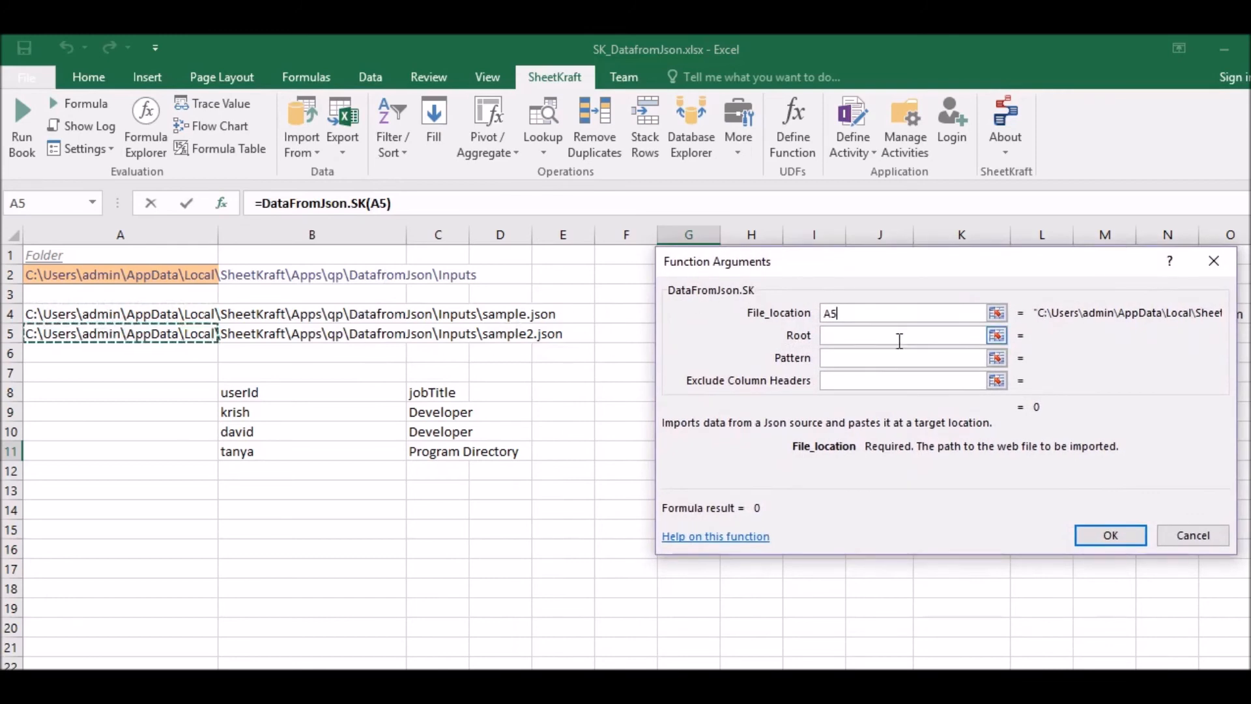
drag(876, 266, 826, 253)
- Set the DataFromJson.SK root to "Employees" and its pattern to cell G10
key(Tab)
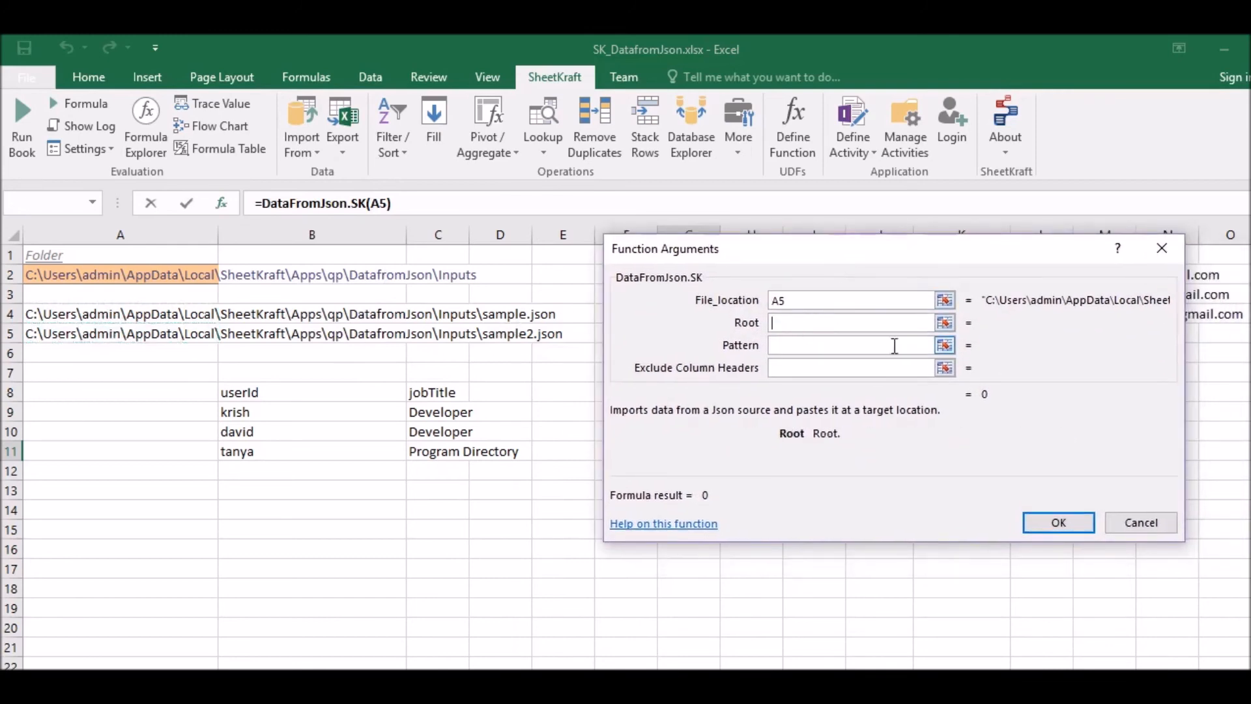
text("Empl)
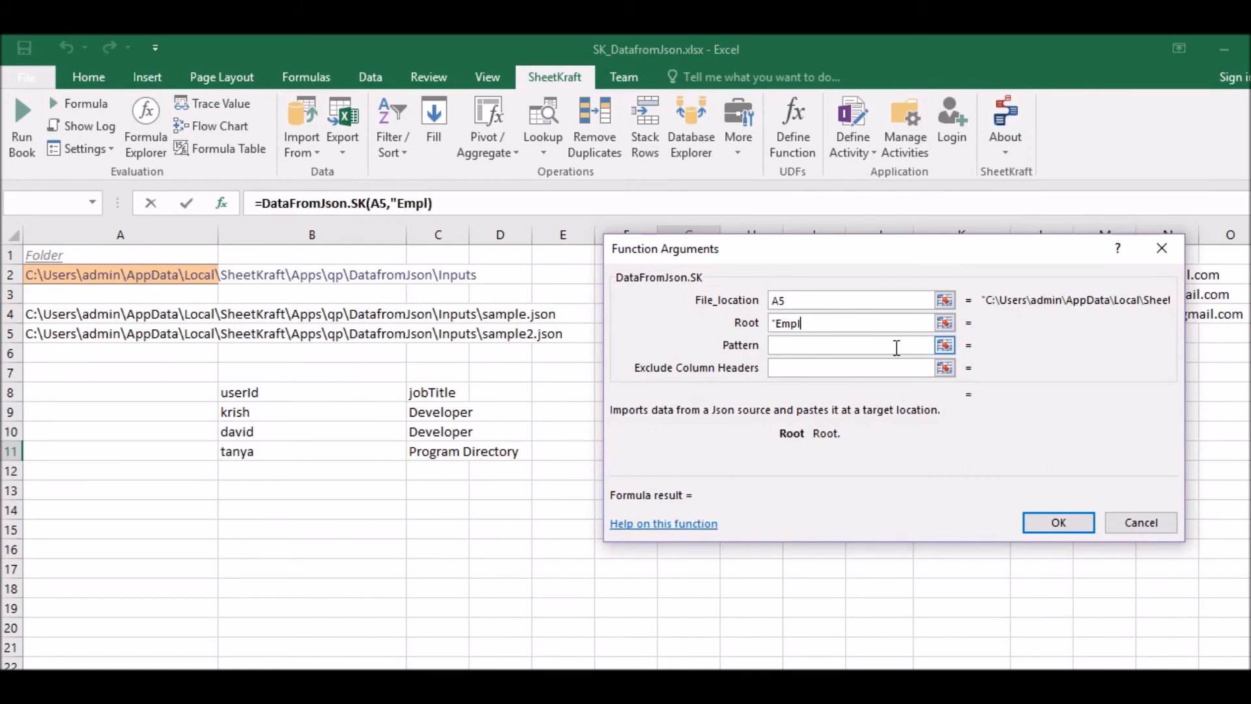
text(oyees")
click(789, 346)
drag(879, 248, 764, 522)
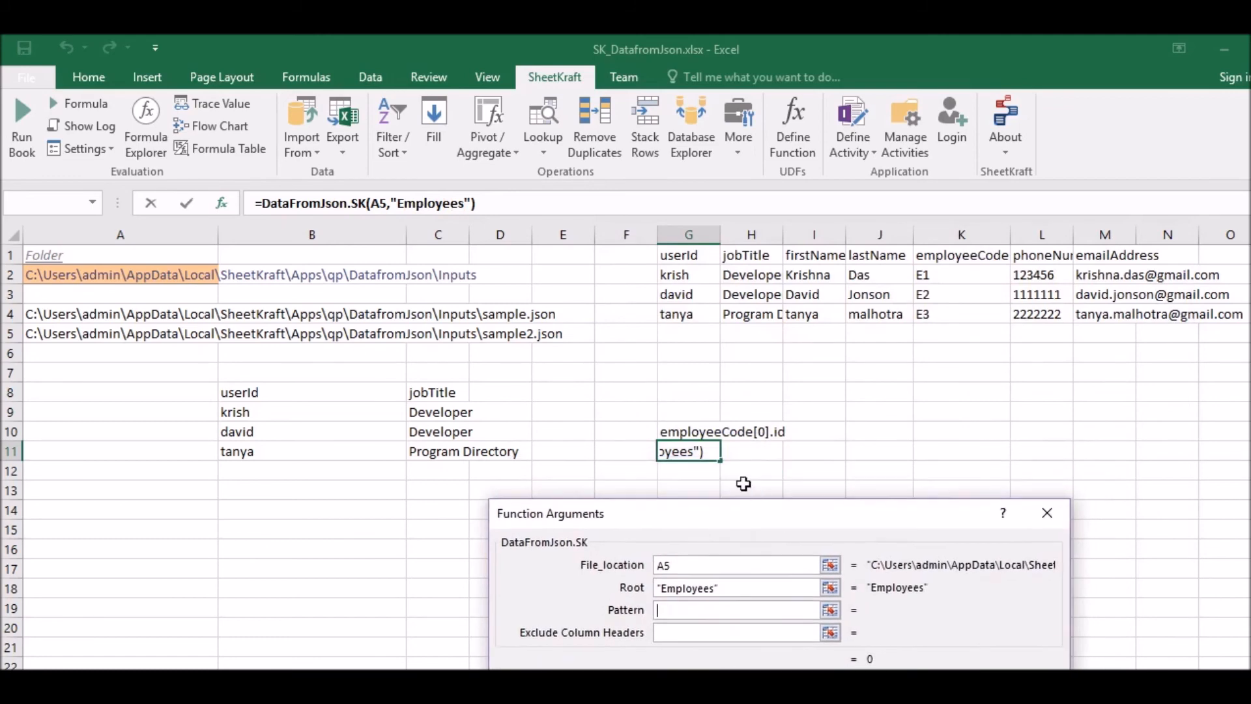
click(687, 424)
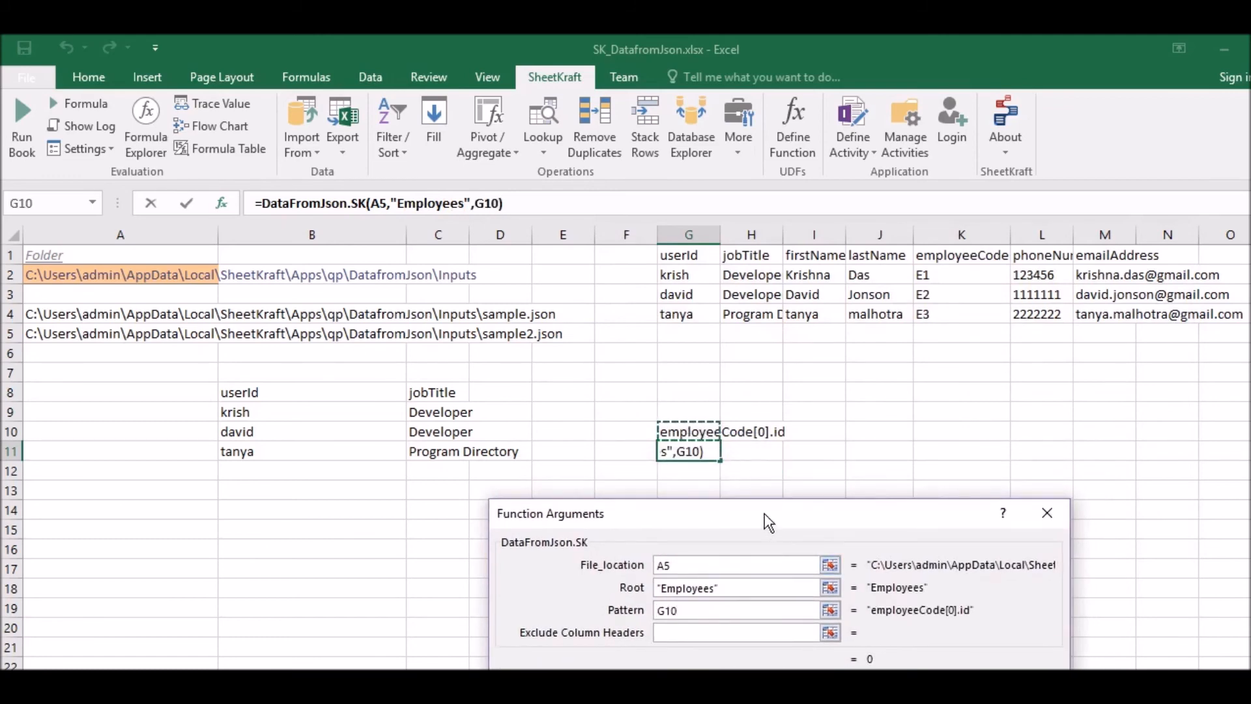
drag(768, 522, 789, 502)
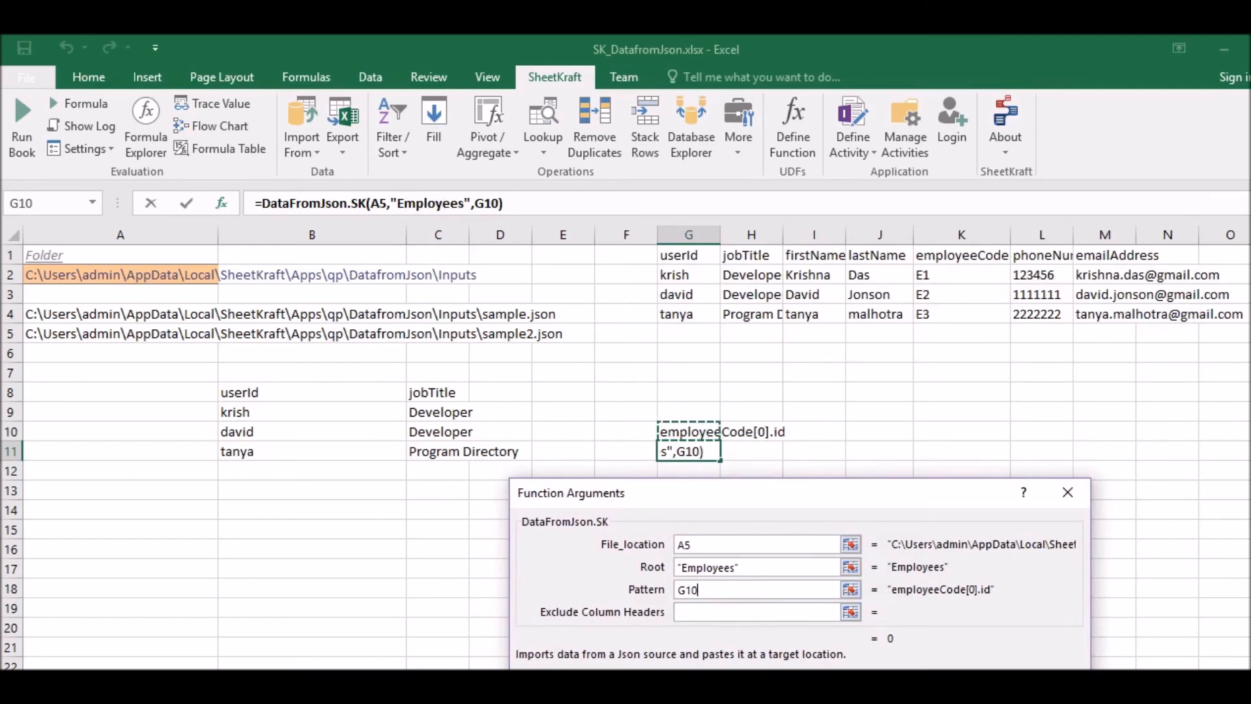
- Set Exclude Column Headers to true, enter the G11 formula as an array formula, and inspect the resulting cell
click(701, 612)
text(true)
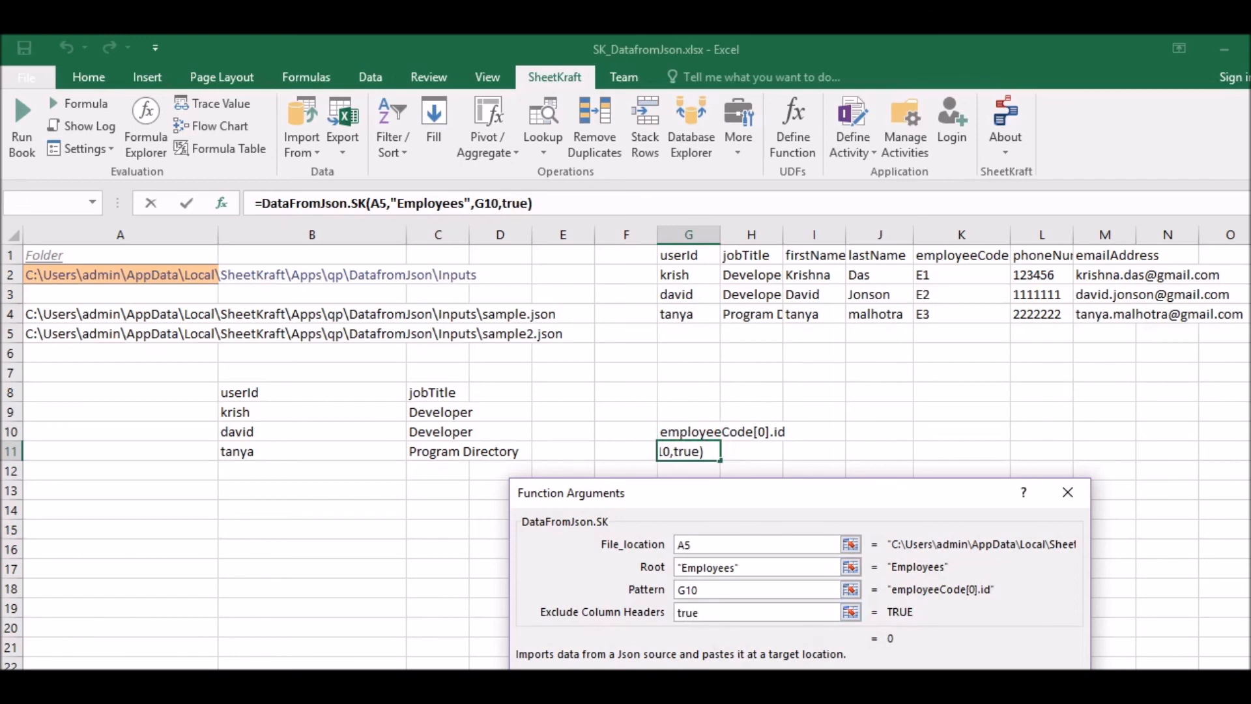
key(Return)
click(591, 206)
key(Return)
click(684, 546)
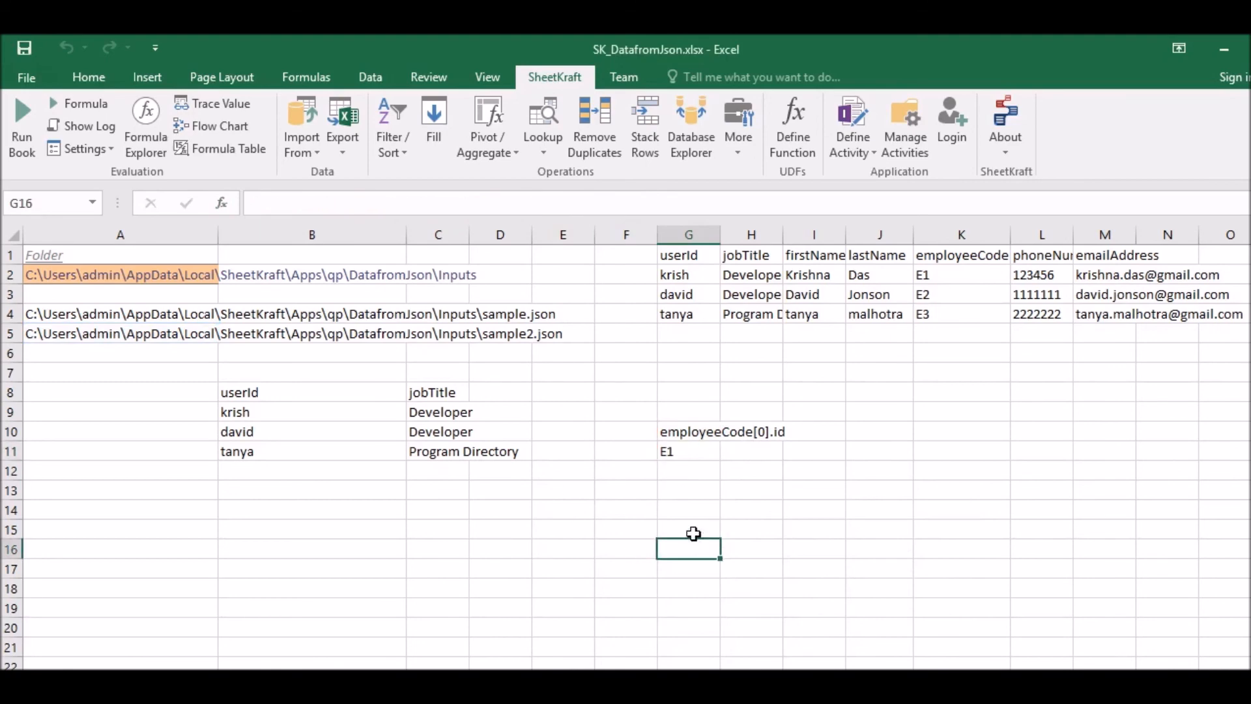
click(691, 451)
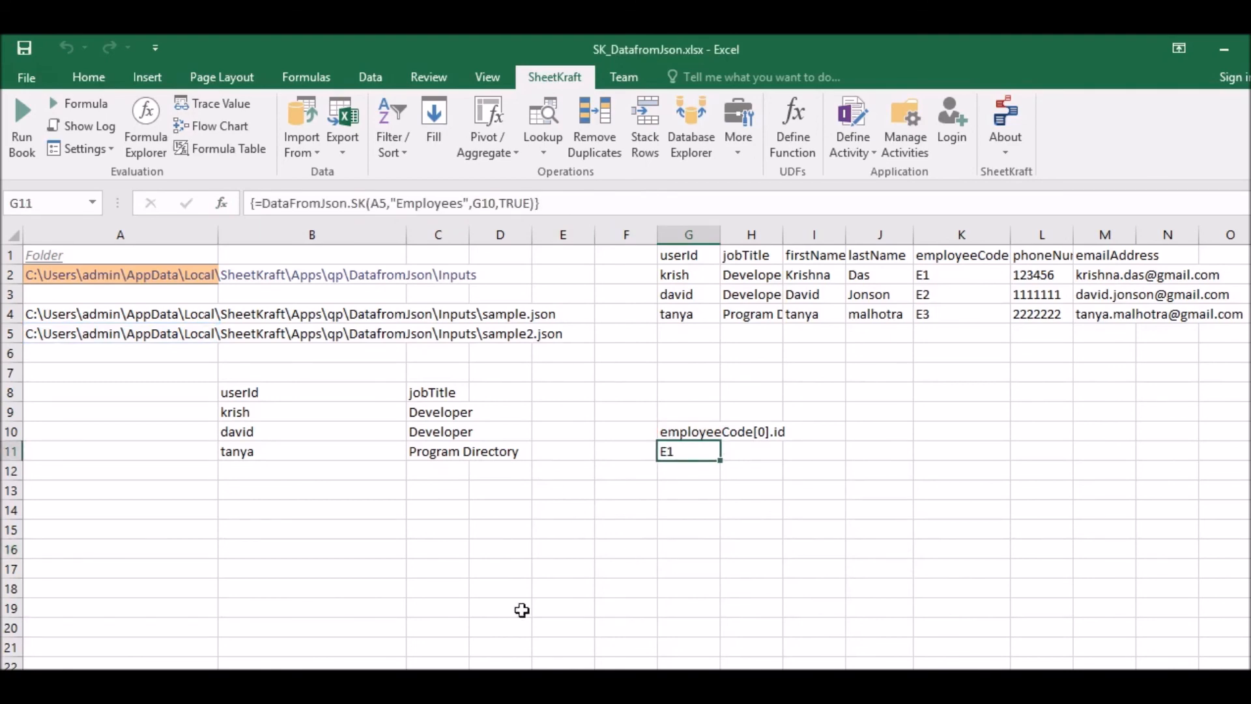
- Switch to sample2.json in Notepad++ and examine the id of the first employeeCode array element, then return to Excel
click(306, 635)
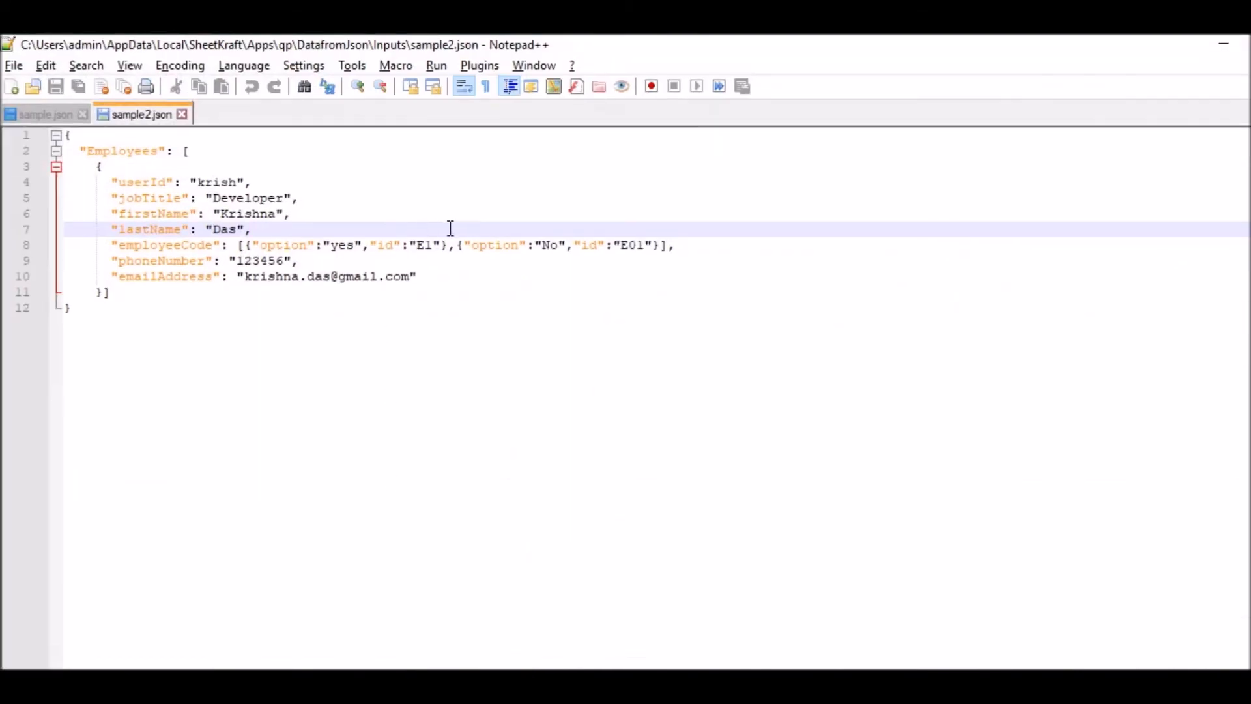
drag(443, 245, 408, 246)
click(446, 265)
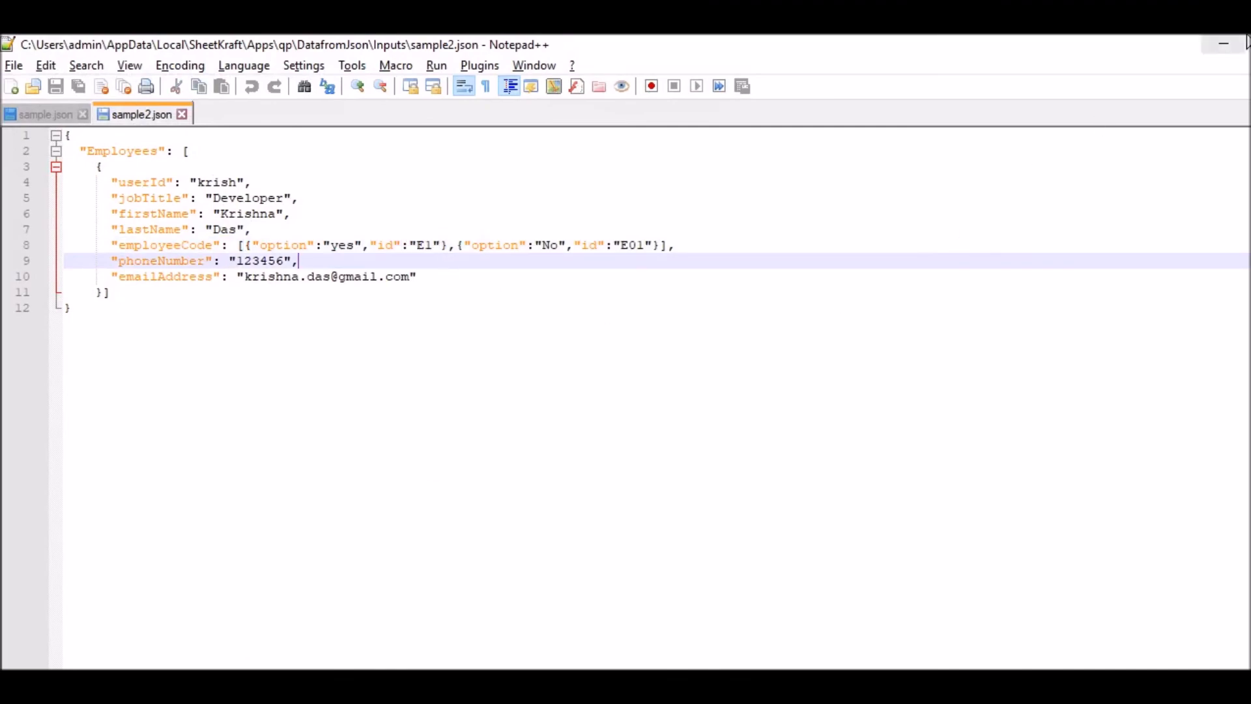
click(1220, 49)
- Change the pattern in G10 to employeeCode[1].id and re-enter the G11 DataFromJson.SK formula as an array formula
click(682, 426)
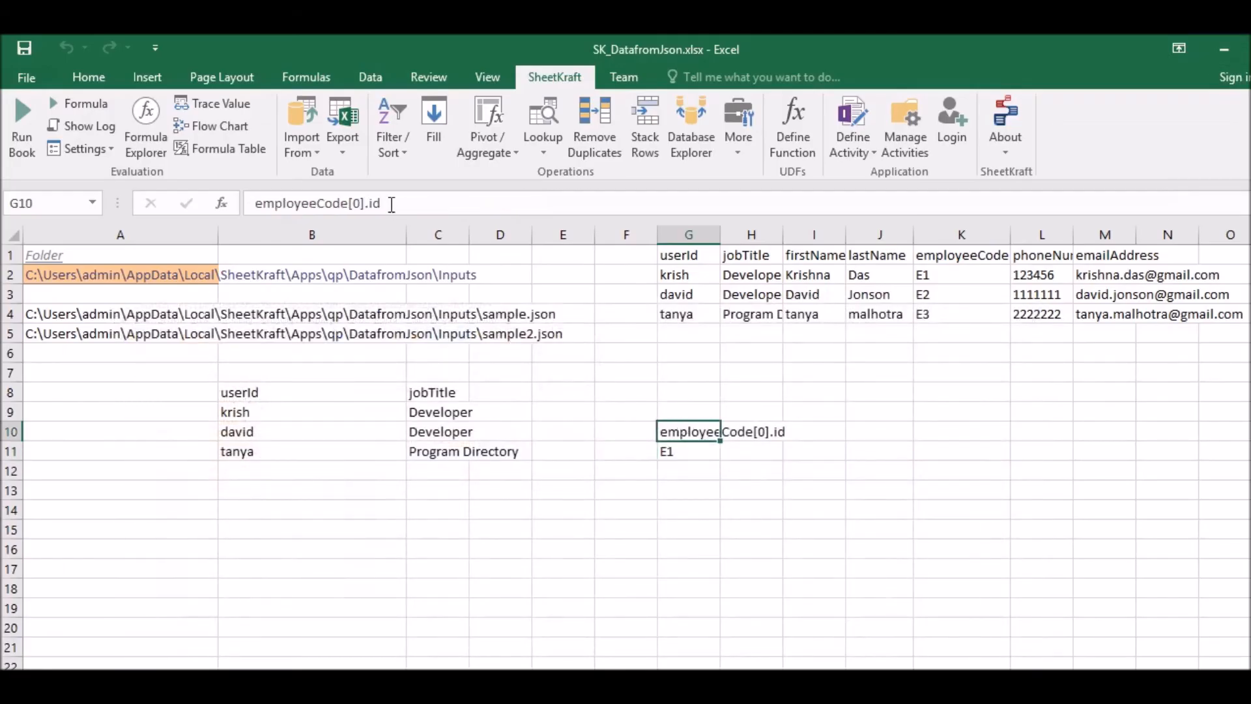
click(362, 204)
key(BackSpace)
text(1)
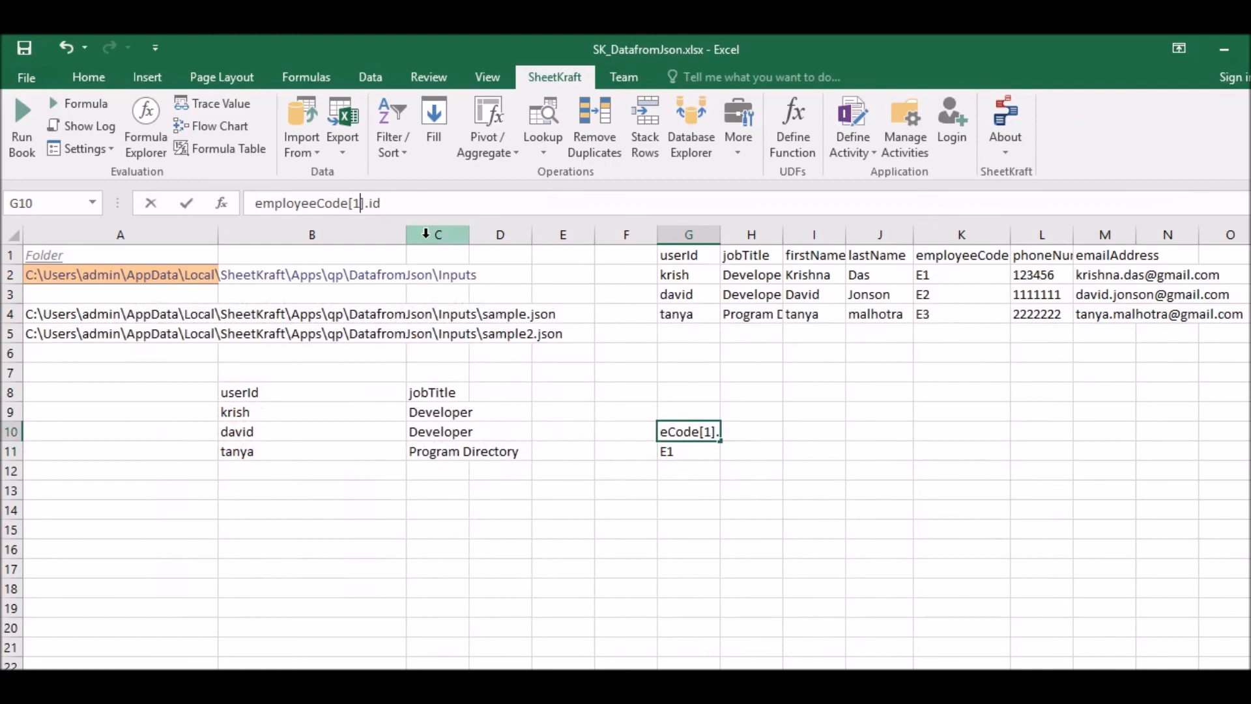
click(415, 204)
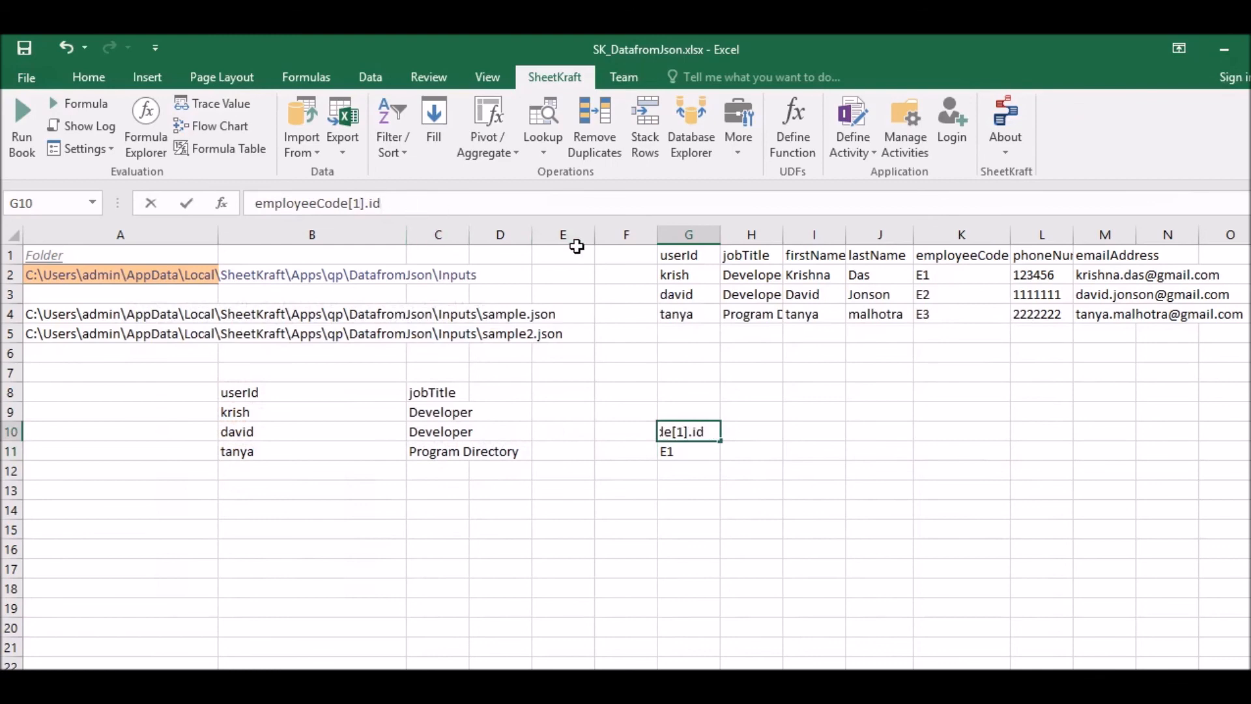
key(Return)
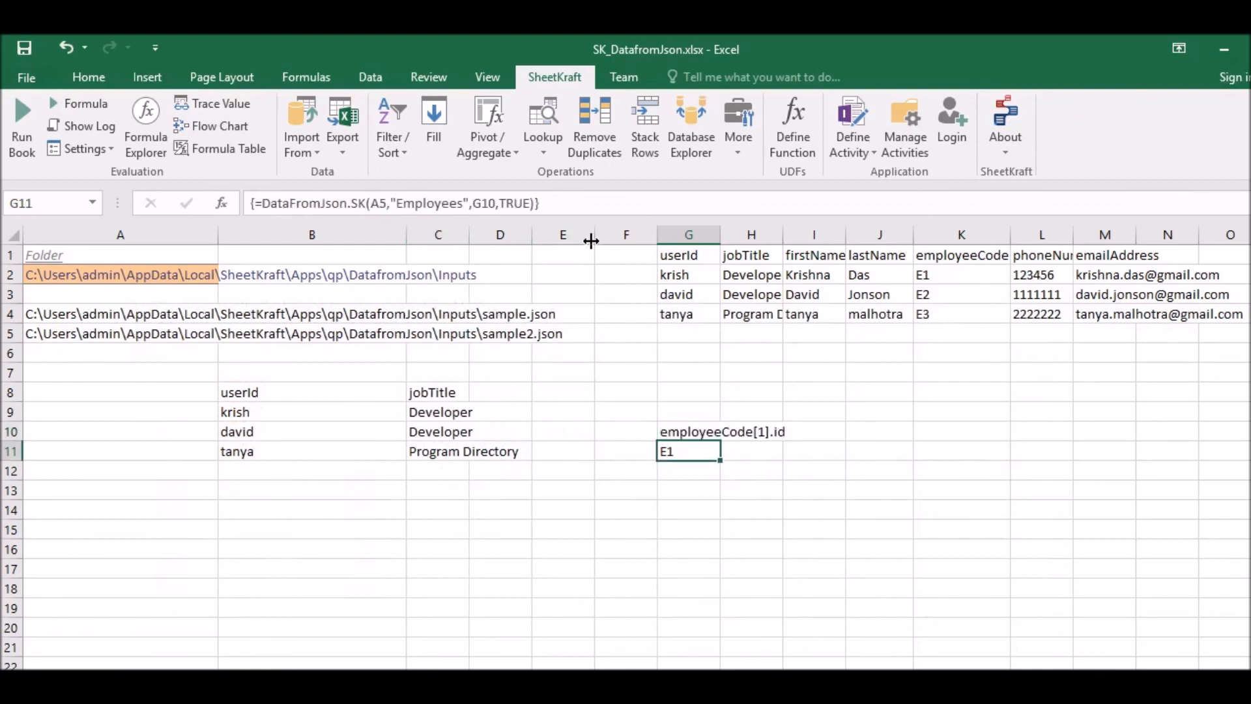
click(585, 203)
key(ctrl+shift+Return)
- Compare the G11 result with the second employeeCode element's id in sample2.json in Notepad++, and return to the Excel worksheet
click(423, 680)
click(840, 329)
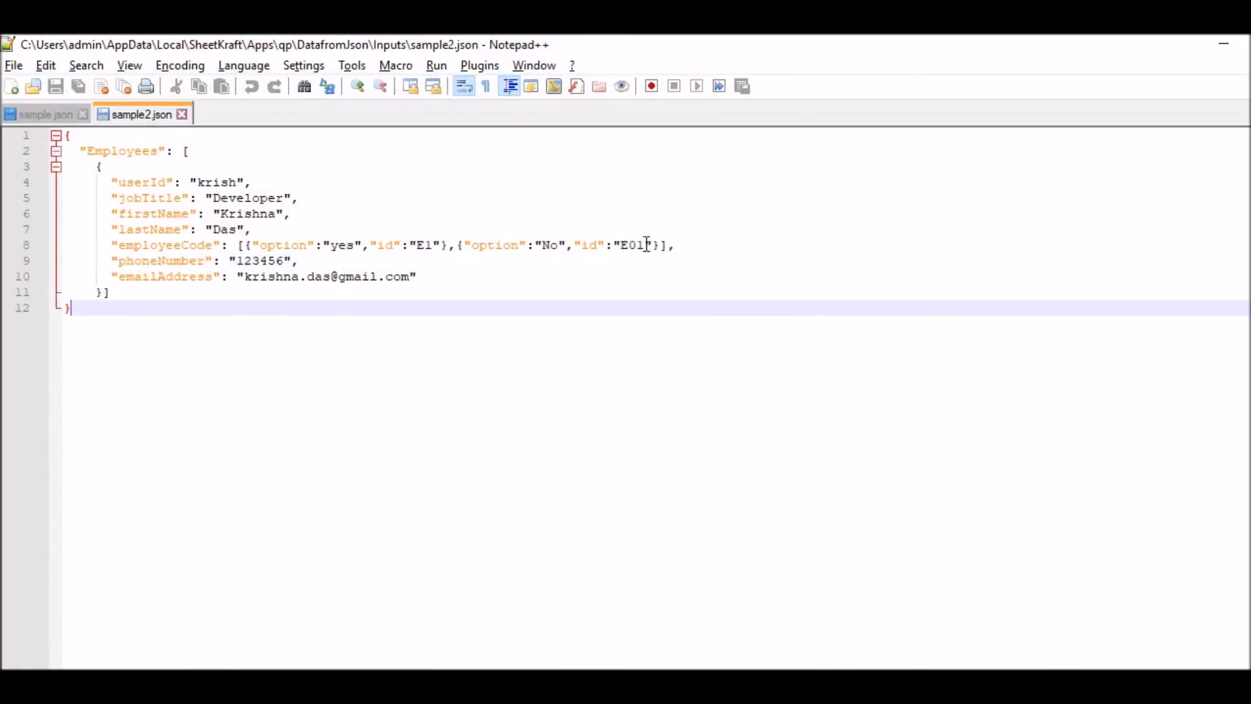
drag(651, 244, 622, 245)
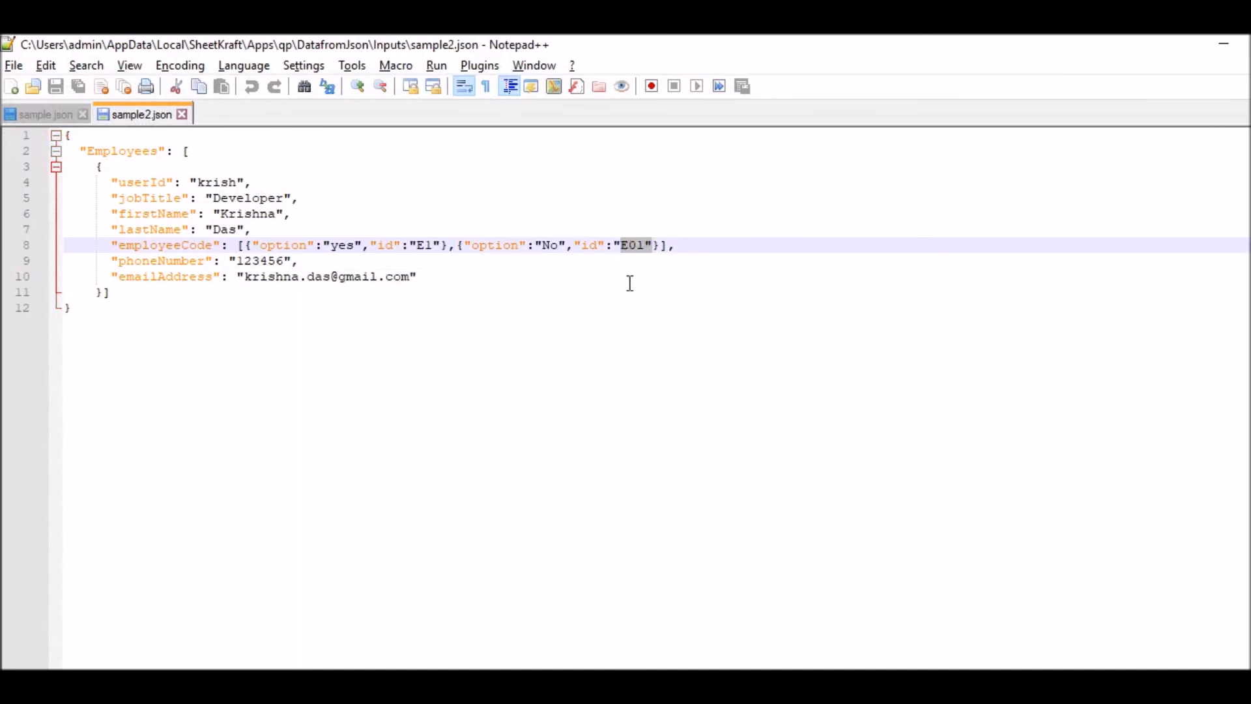
click(523, 274)
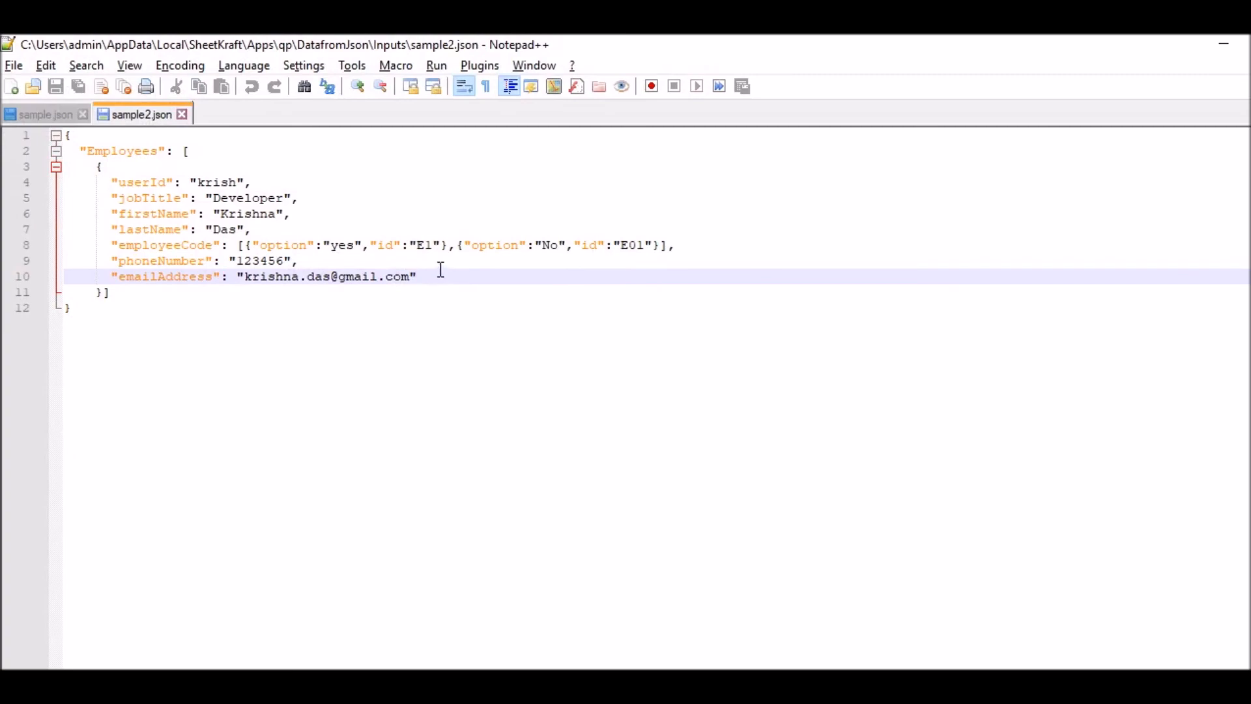
click(1225, 44)
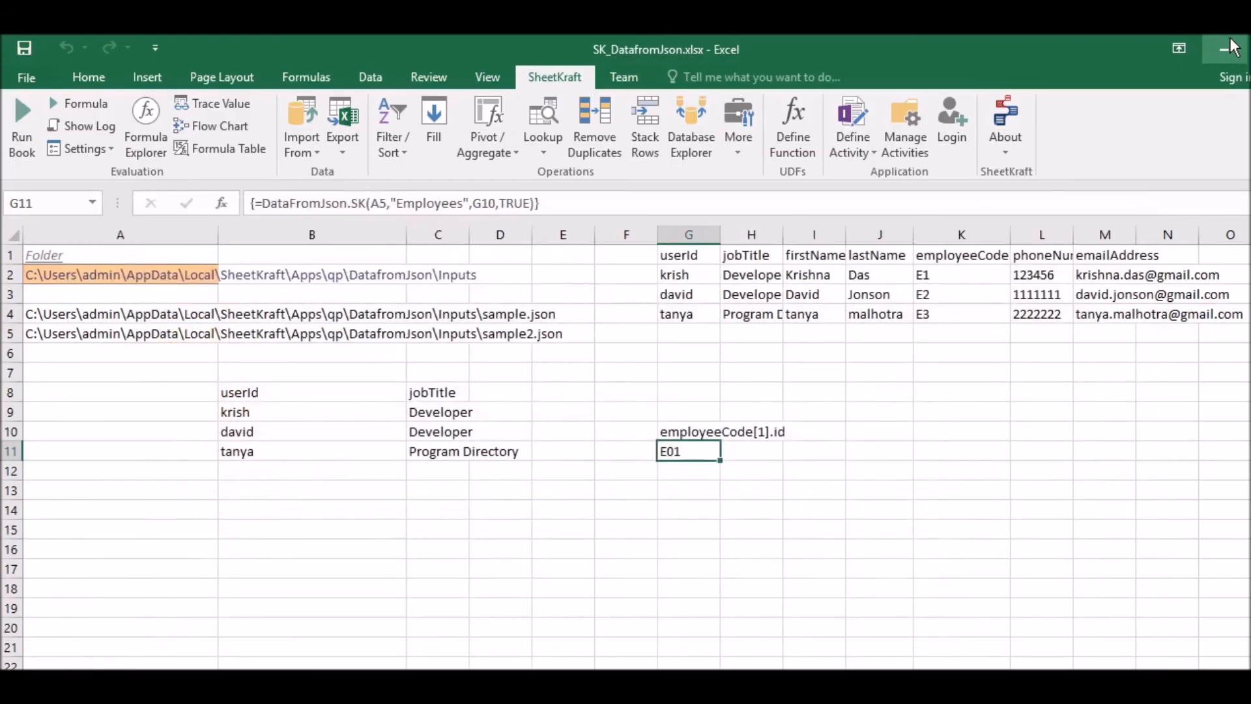